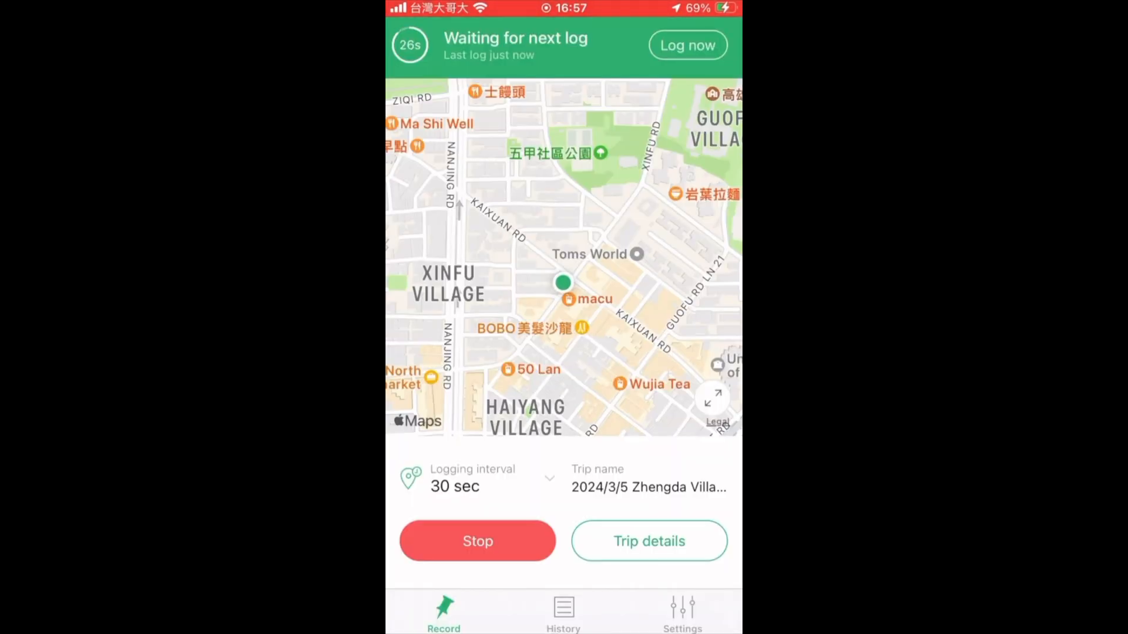
Stop the trip recording in the phone's geotagging app.
{"action": "left_click", "coordinate": [477, 541]}
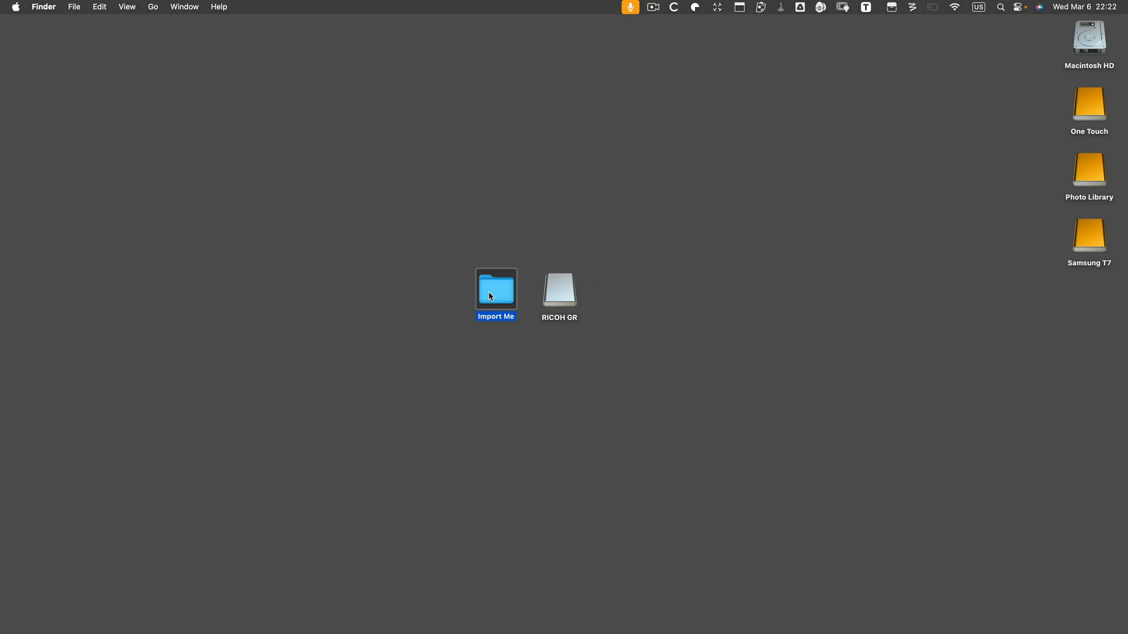
Check the contents of the Import Me folder on the Mac desktop and close its window.
{"action": "double_click", "coordinate": [488, 292]}
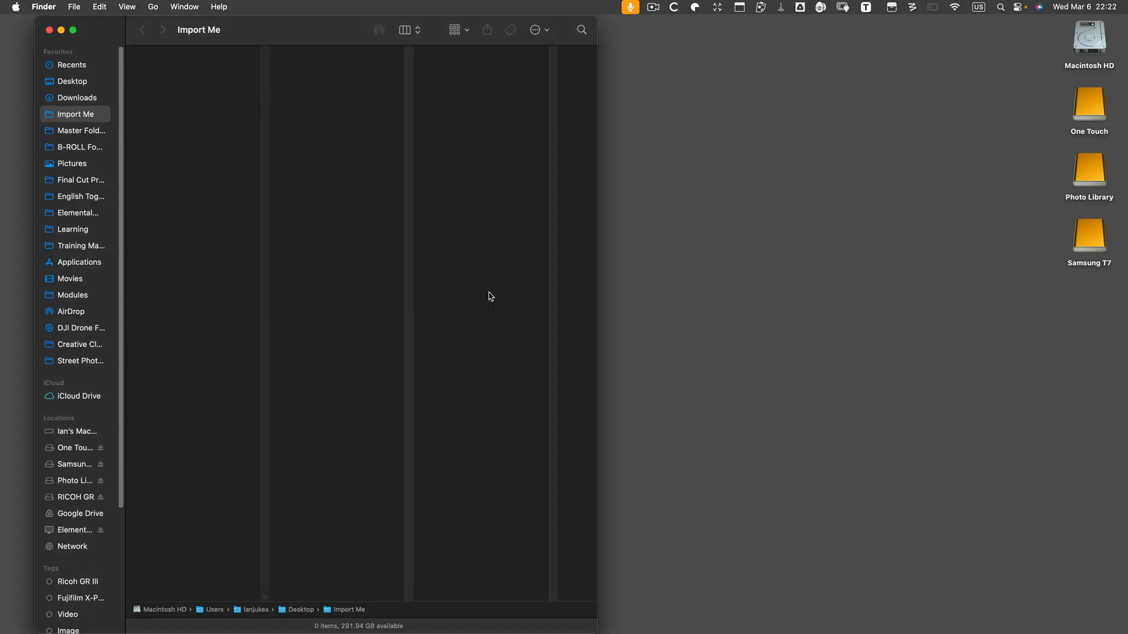
{"action": "left_click", "coordinate": [49, 30]}
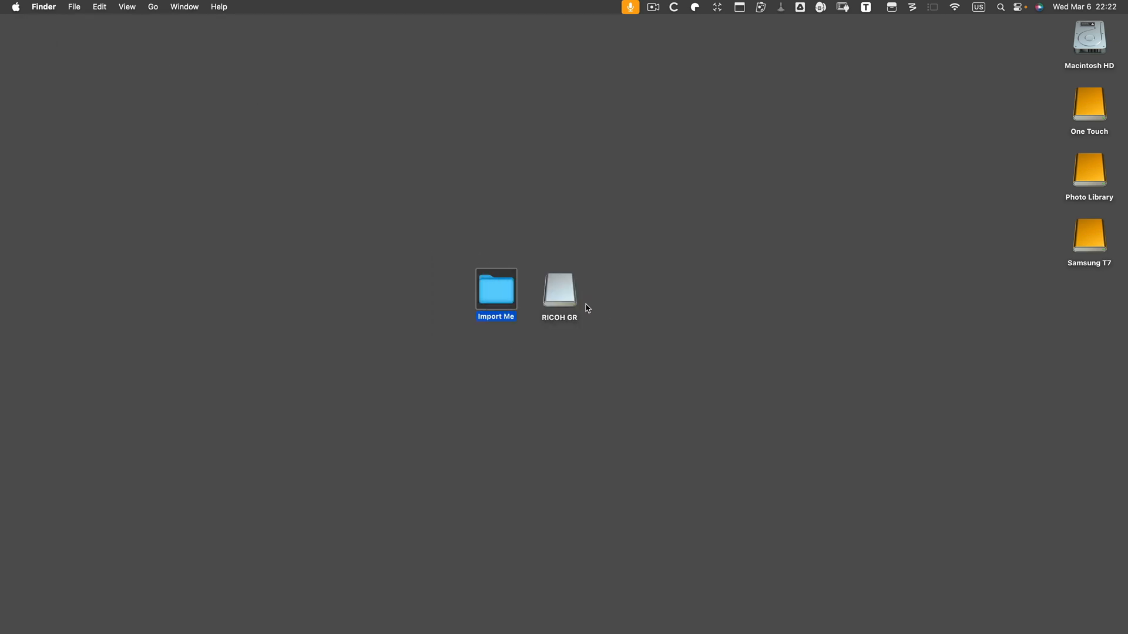
Copy all the DNG photos from the RICOH GR card's DCIM/102RICOH folder into the Import Me folder on the desktop.
{"action": "double_click", "coordinate": [558, 290]}
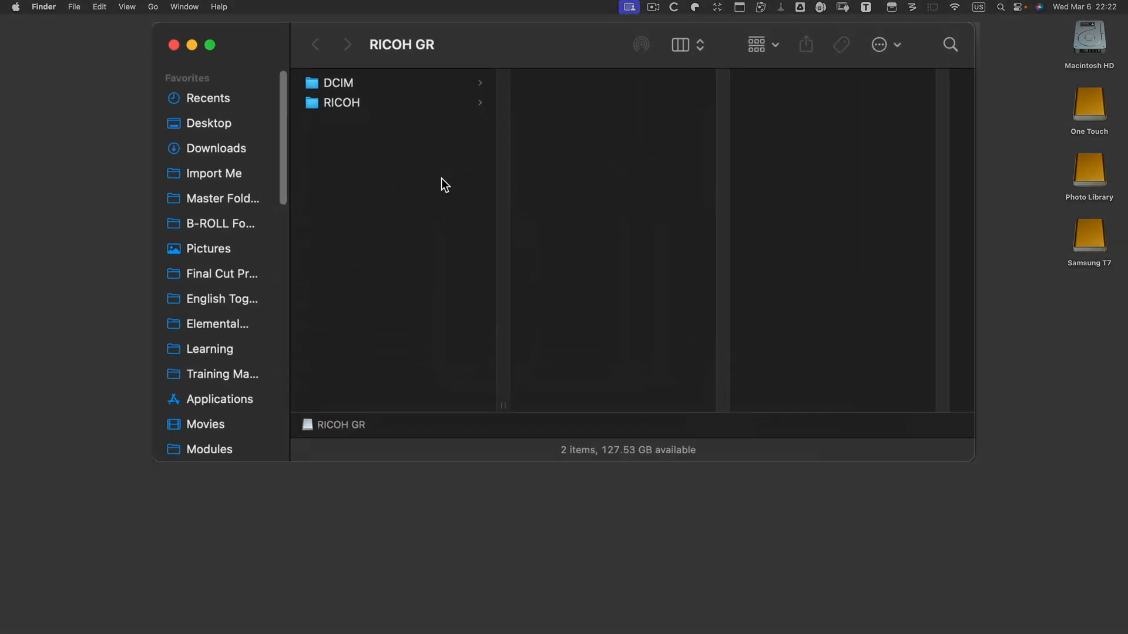
{"action": "left_click", "coordinate": [344, 83]}
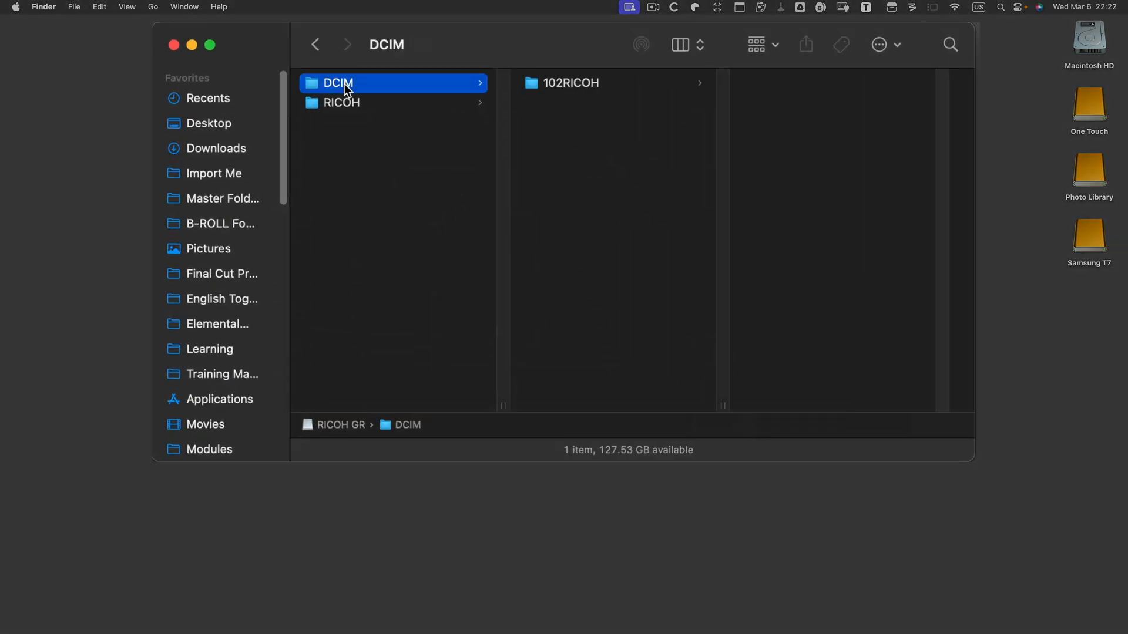
{"action": "left_click", "coordinate": [585, 90]}
{"action": "left_click_drag", "start_coordinate": [829, 348], "coordinate": [809, 86]}
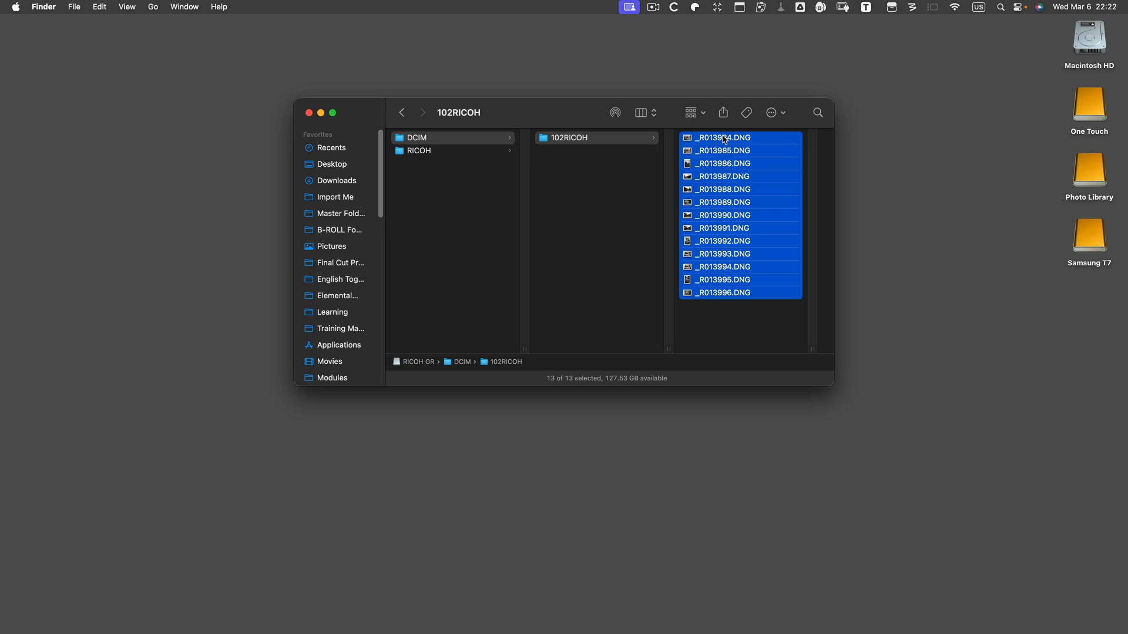
{"action": "left_click_drag", "start_coordinate": [560, 121], "coordinate": [888, 174]}
{"action": "left_click_drag", "start_coordinate": [941, 219], "coordinate": [492, 299]}
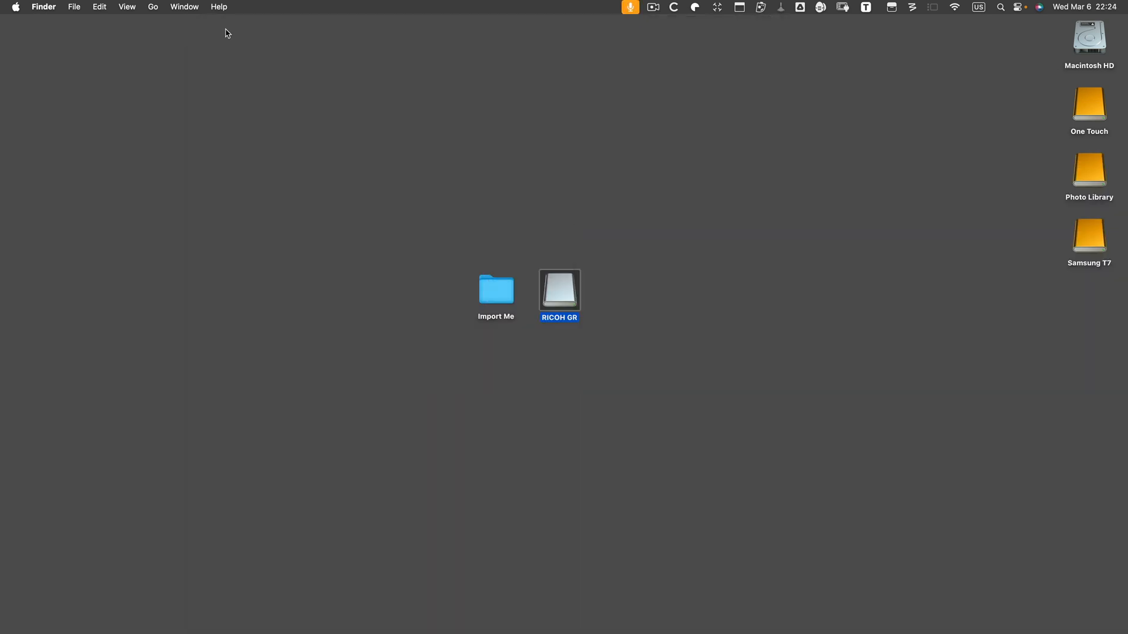
{"action": "left_click", "coordinate": [325, 138]}
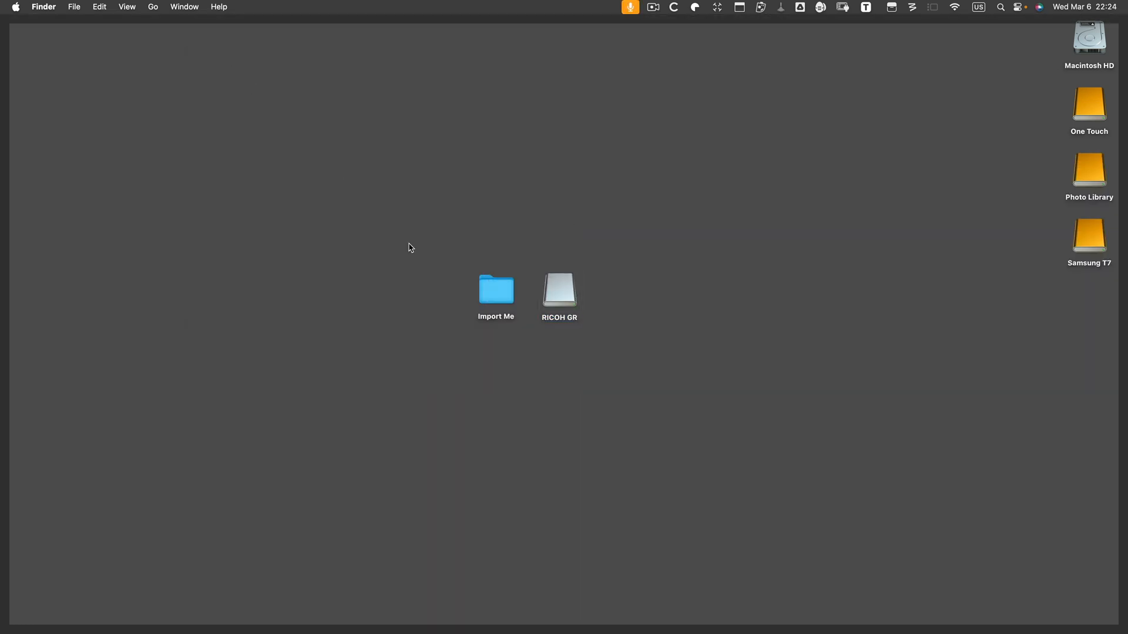
{"action": "left_click", "coordinate": [497, 290]}
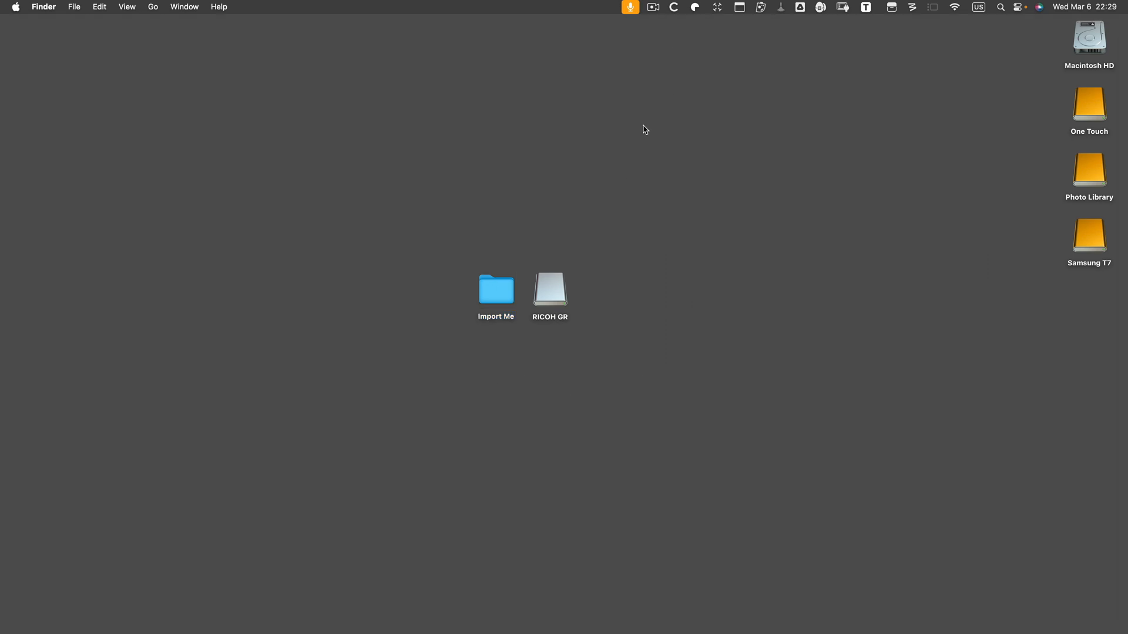
Eject the RICOH GR card from the desktop.
{"action": "left_click", "coordinate": [555, 287]}
{"action": "right_click", "coordinate": [556, 288]}
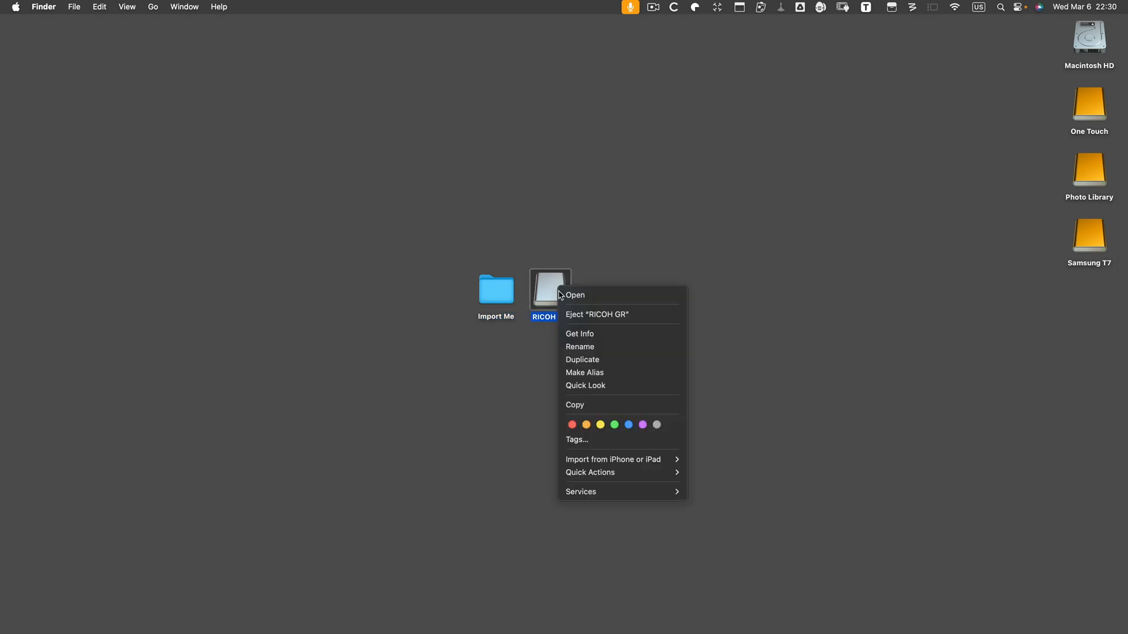
{"action": "left_click", "coordinate": [575, 315]}
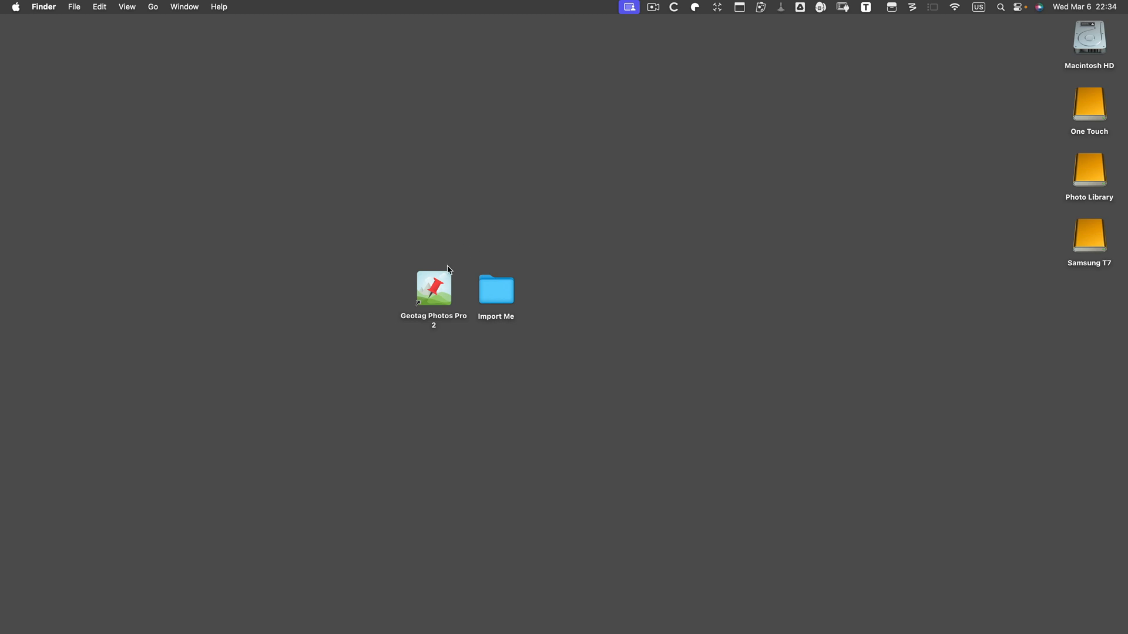
Open Geotag Photos Pro 2, load the recent Import Me directory, and geotag its photos using all trips.
{"action": "left_click", "coordinate": [435, 296]}
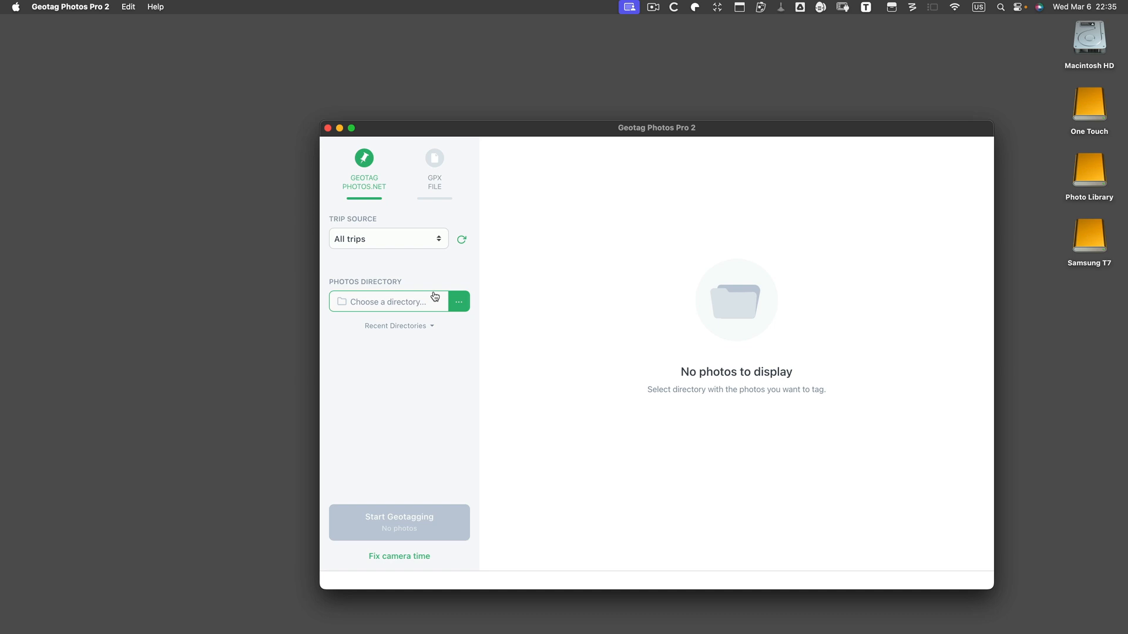
{"action": "left_click", "coordinate": [398, 329]}
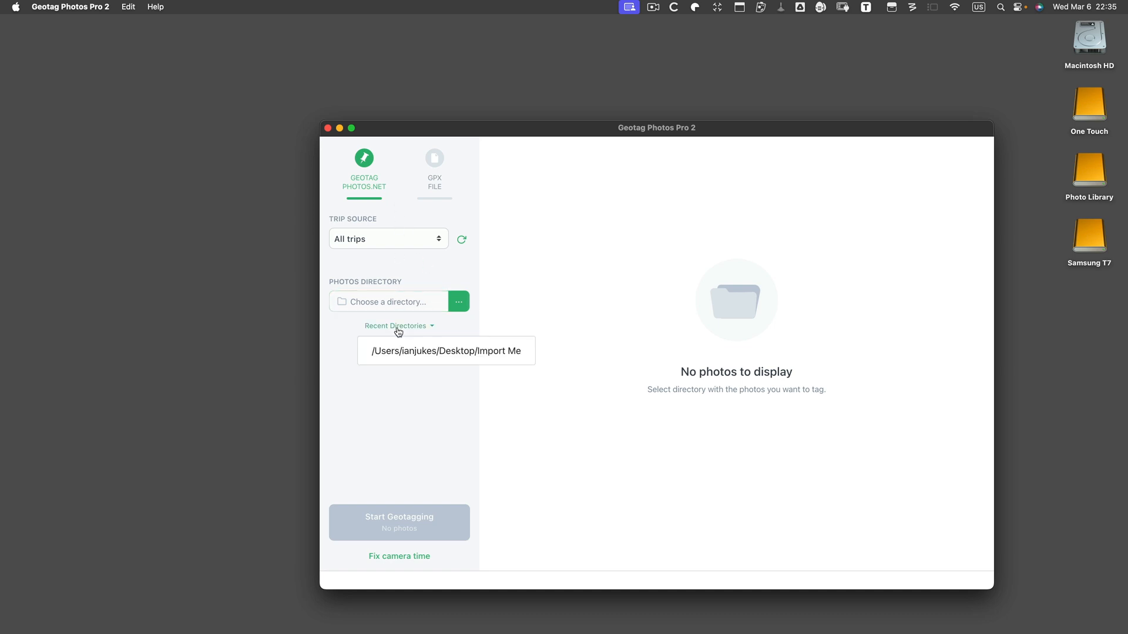
{"action": "left_click", "coordinate": [431, 351]}
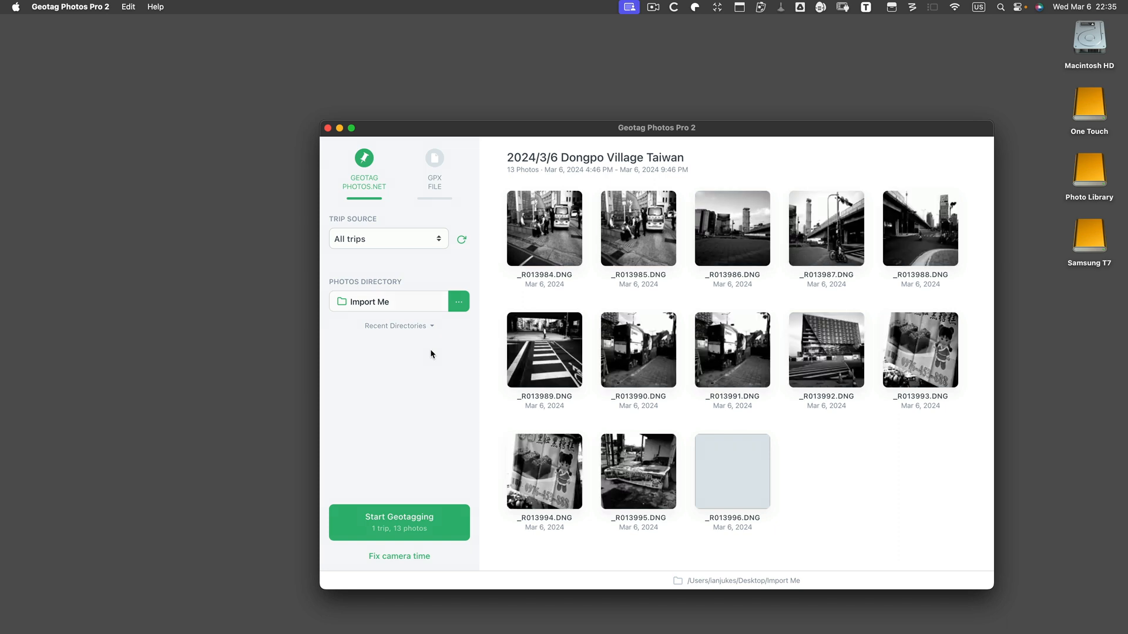
{"action": "left_click", "coordinate": [408, 525]}
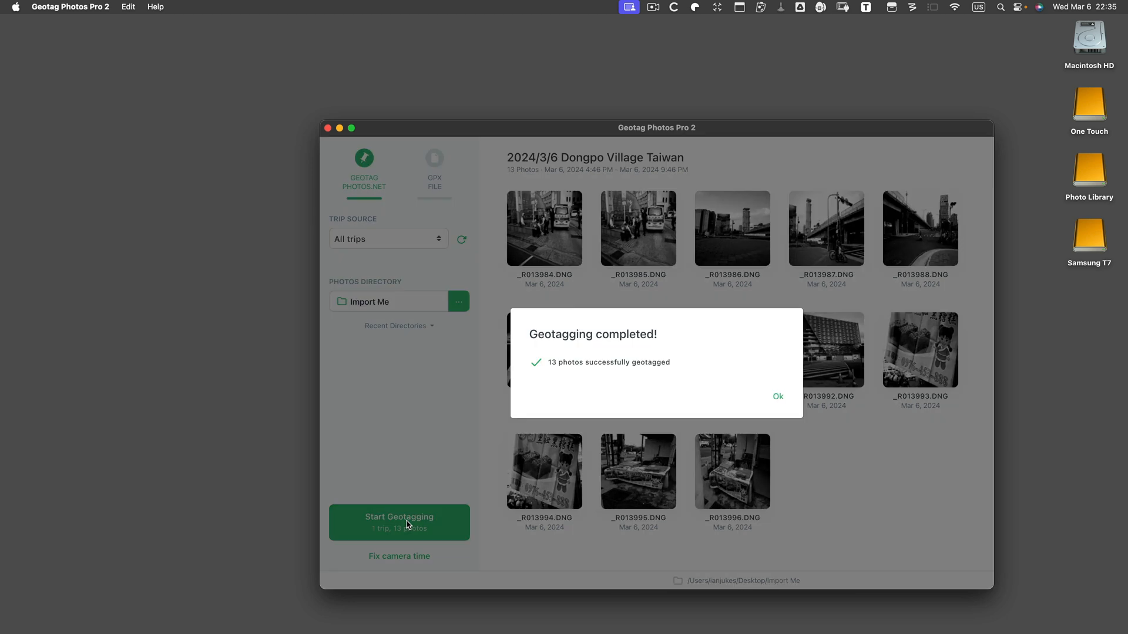
{"action": "left_click", "coordinate": [778, 397]}
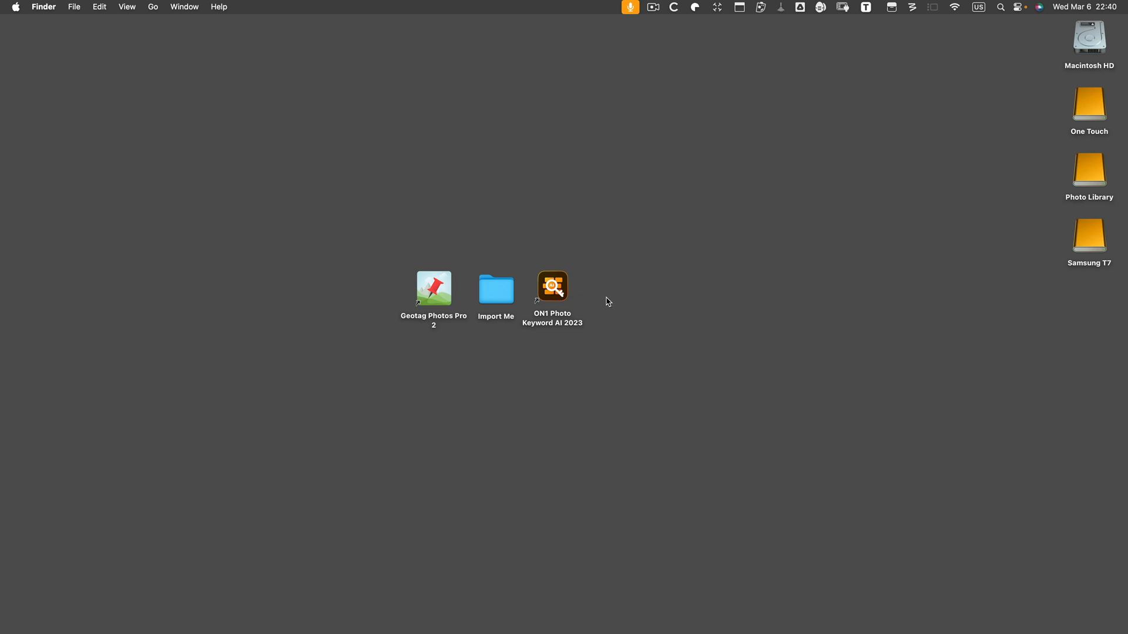
Switch to ON1 Photo Keyword AI 2023 and scan all the photos in the Import Me folder for AI keywords.
{"action": "left_click", "coordinate": [555, 289]}
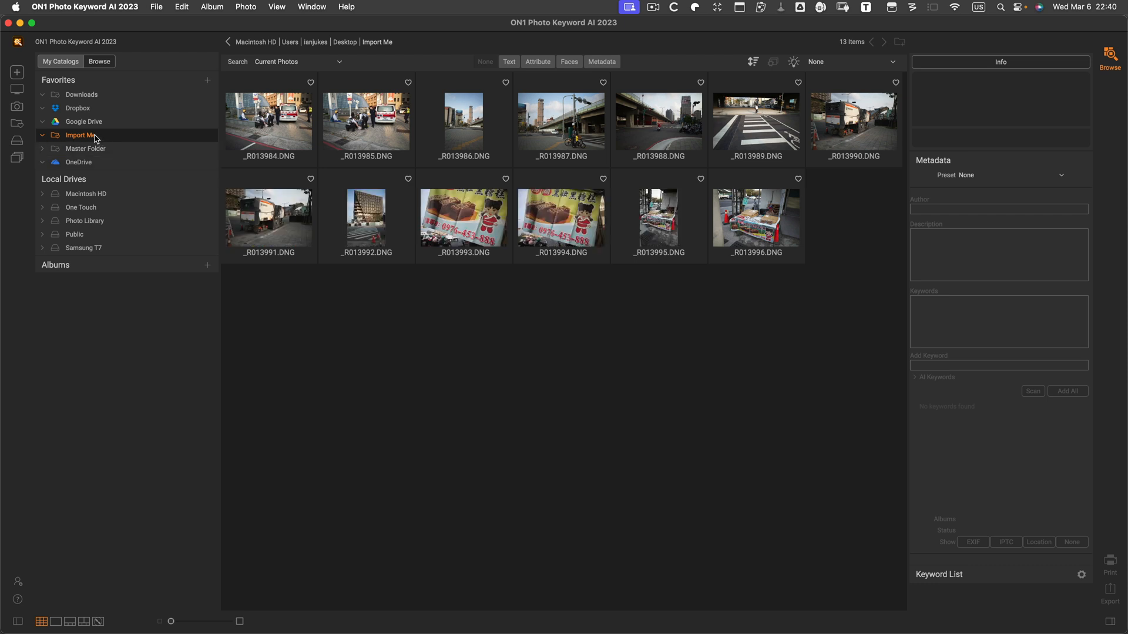
{"action": "left_click", "coordinate": [262, 129]}
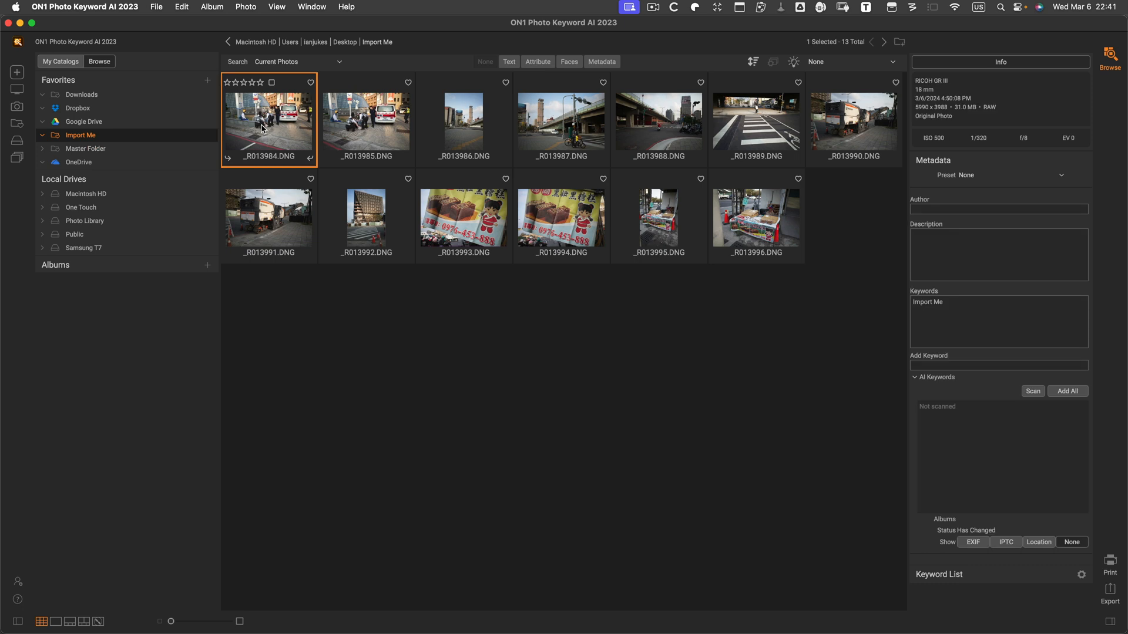
{"action": "key", "text": "super+a"}
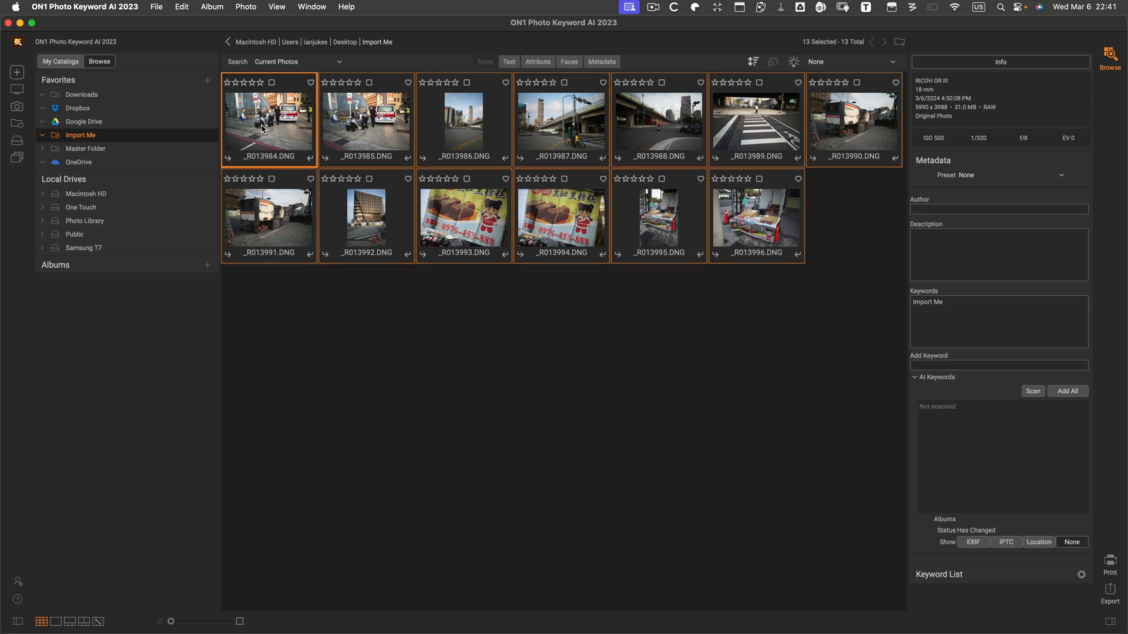
{"action": "left_click", "coordinate": [1037, 396]}
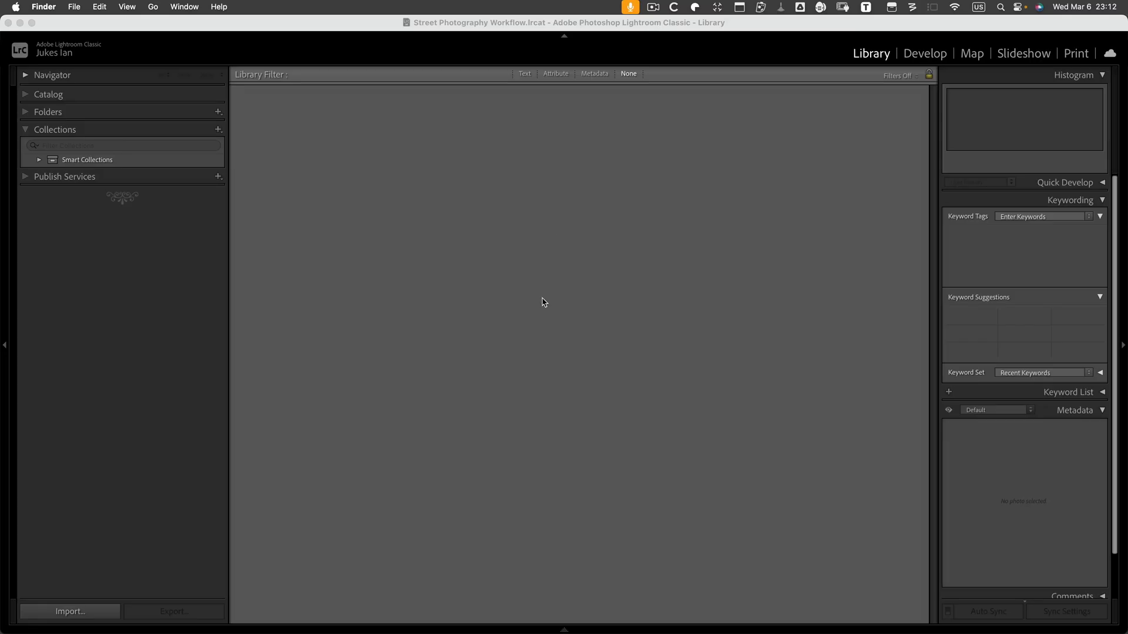
Switch to Lightroom Classic and create a top-level collection set named 0-Workflow.
{"action": "left_click", "coordinate": [463, 188]}
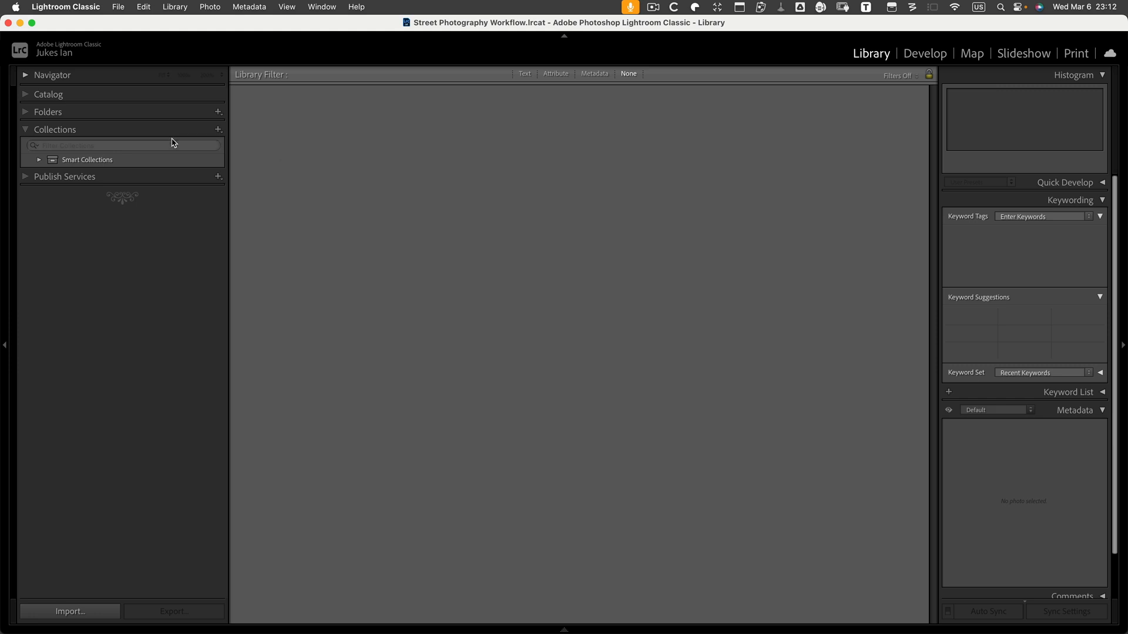
{"action": "left_click", "coordinate": [218, 129]}
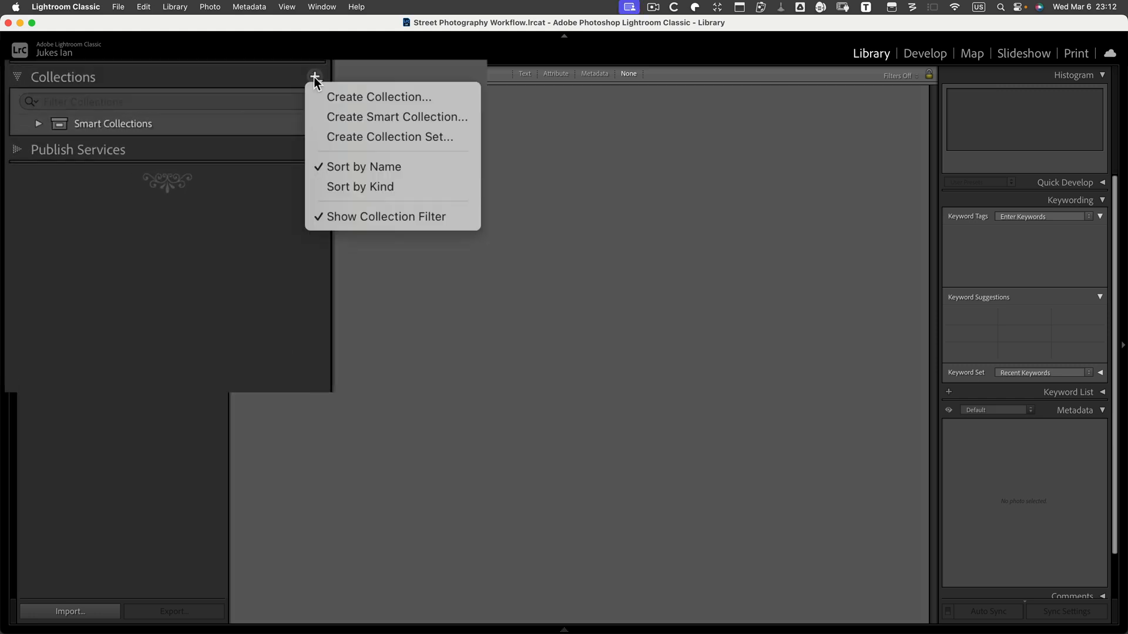
{"action": "left_click", "coordinate": [347, 138]}
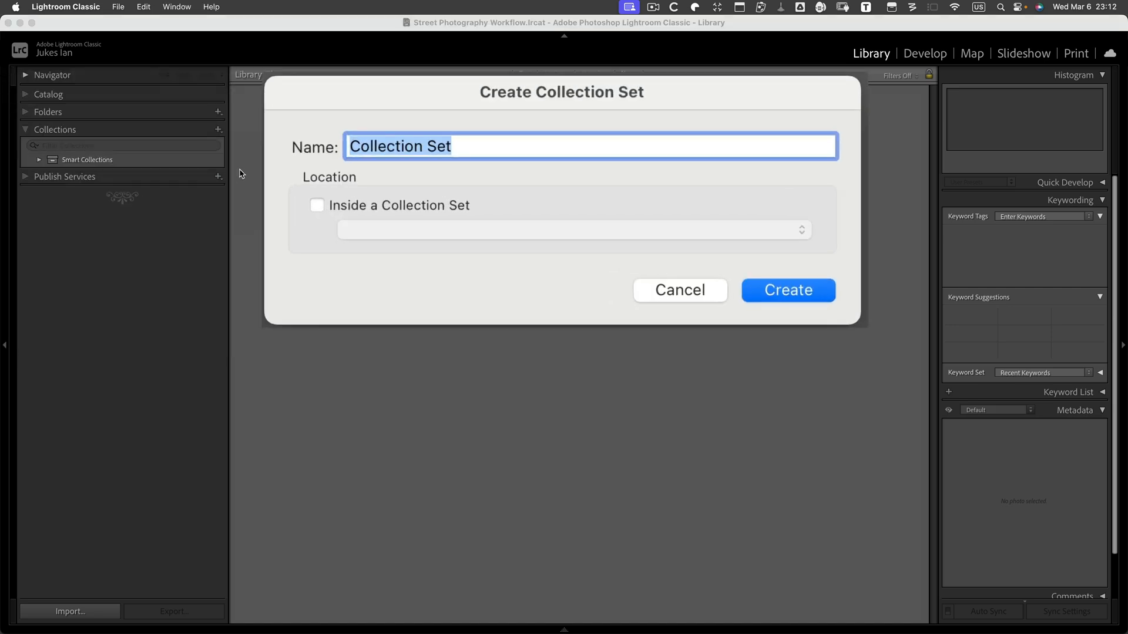
{"action": "type", "text": "0"}
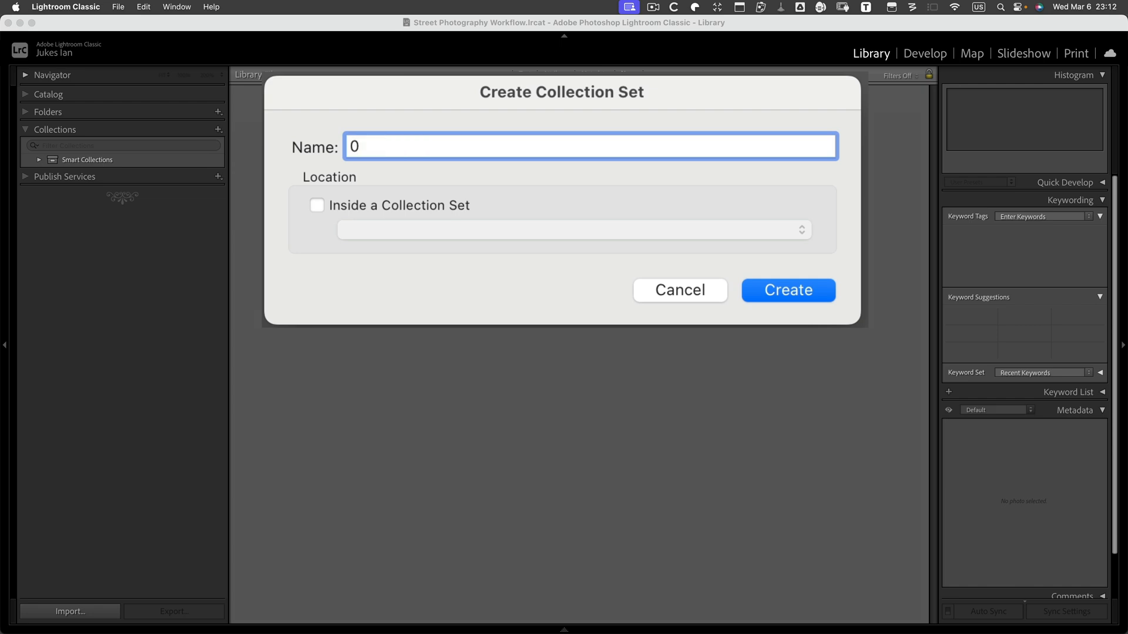
{"action": "type", "text": "-Workflow"}
{"action": "left_click", "coordinate": [755, 281]}
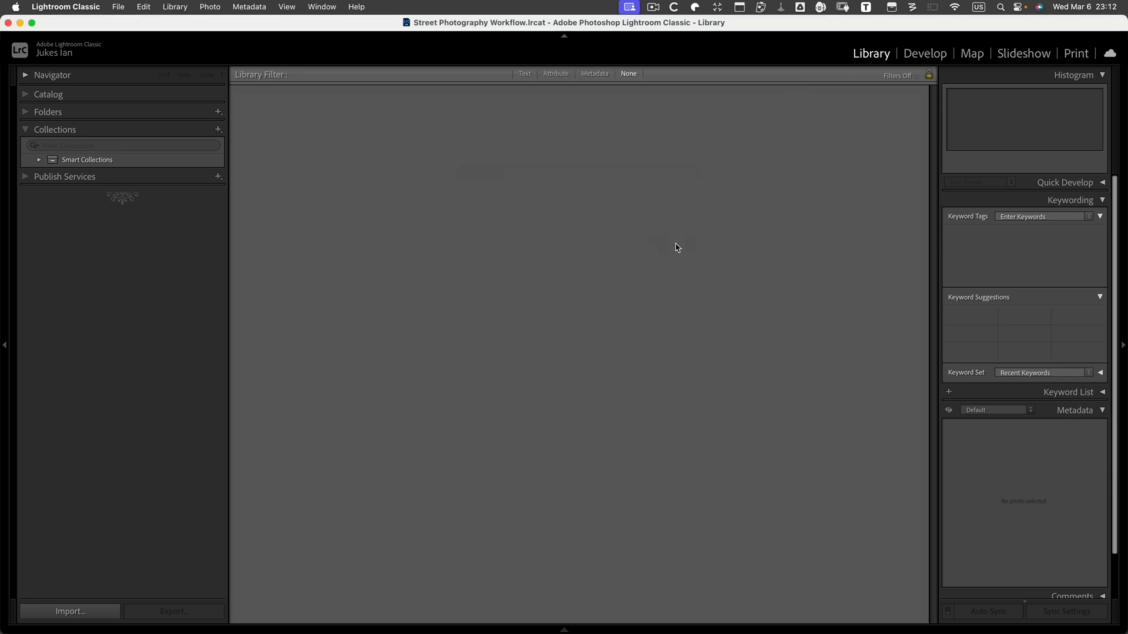
Create a collection named 0-Job inside the 0-Workflow set and make it the target collection.
{"action": "left_click", "coordinate": [66, 161]}
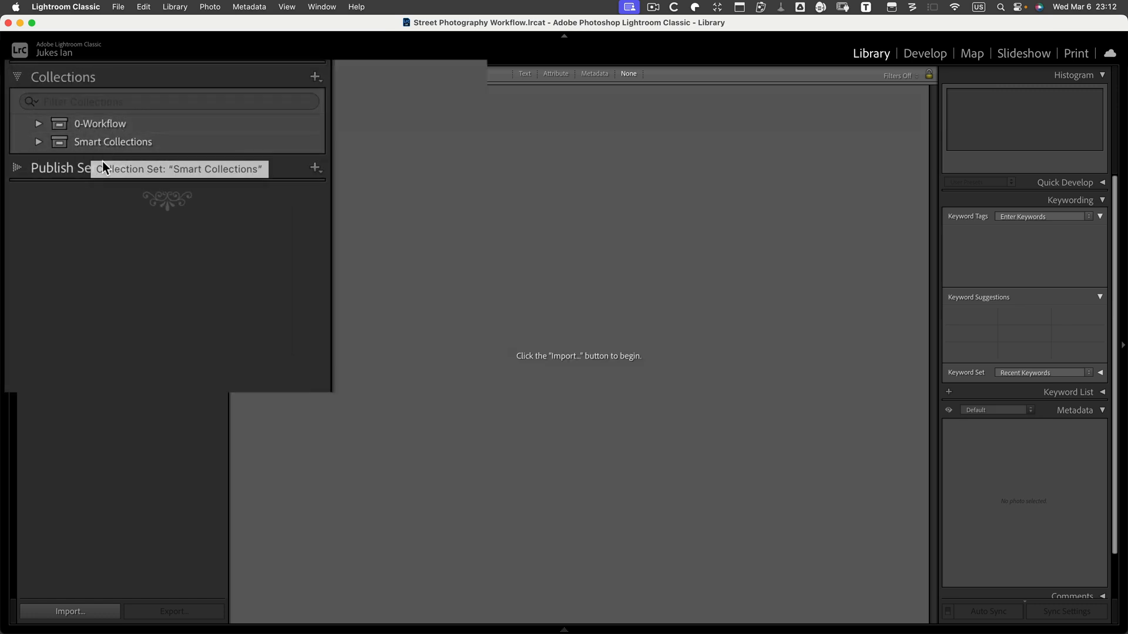
{"action": "right_click", "coordinate": [89, 124]}
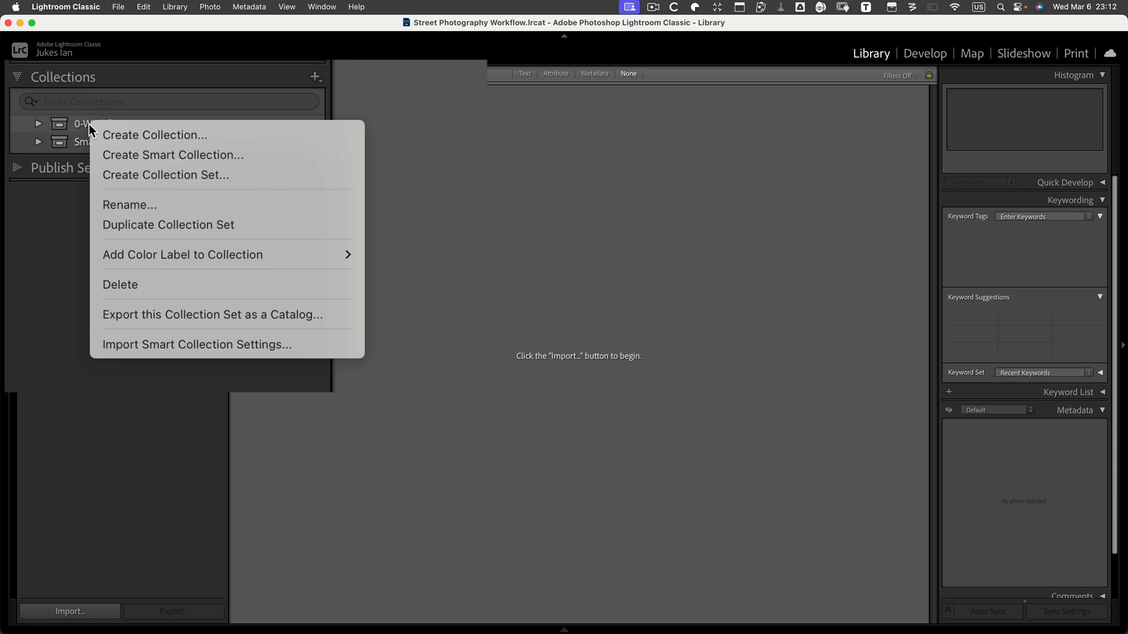
{"action": "left_click", "coordinate": [120, 137]}
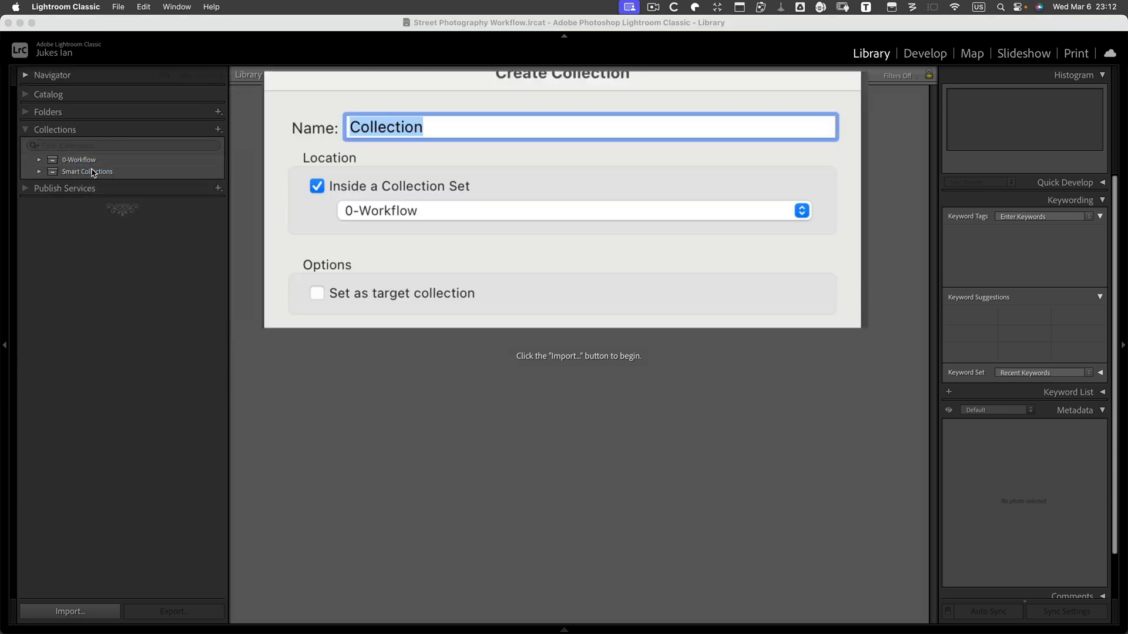
{"action": "type", "text": "0"}
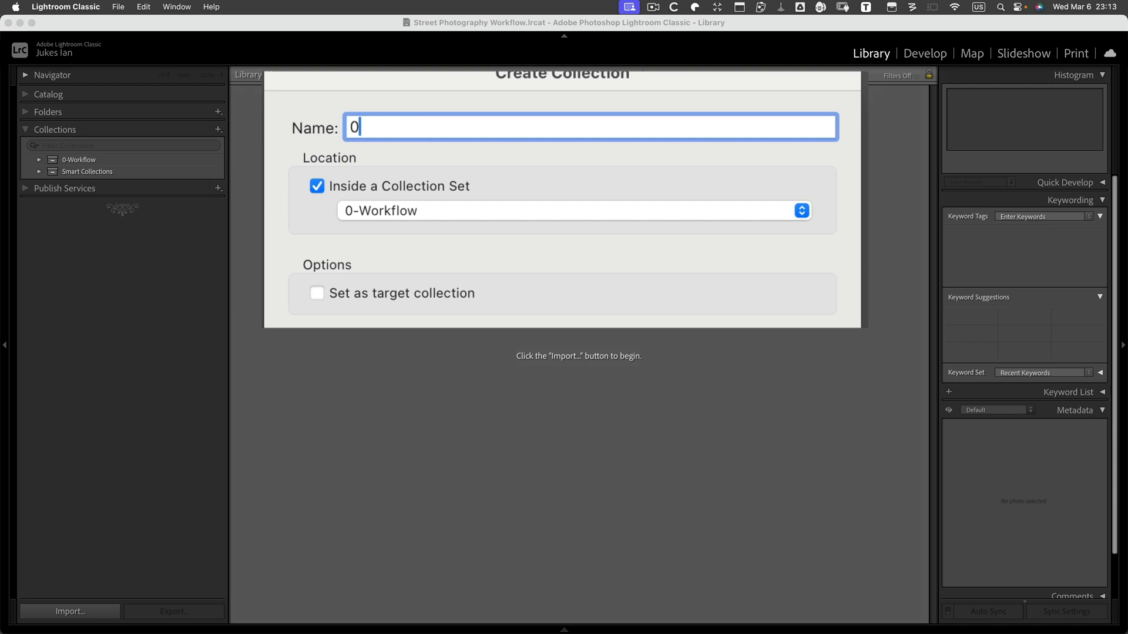
{"action": "type", "text": "-Job"}
{"action": "left_click", "coordinate": [317, 293]}
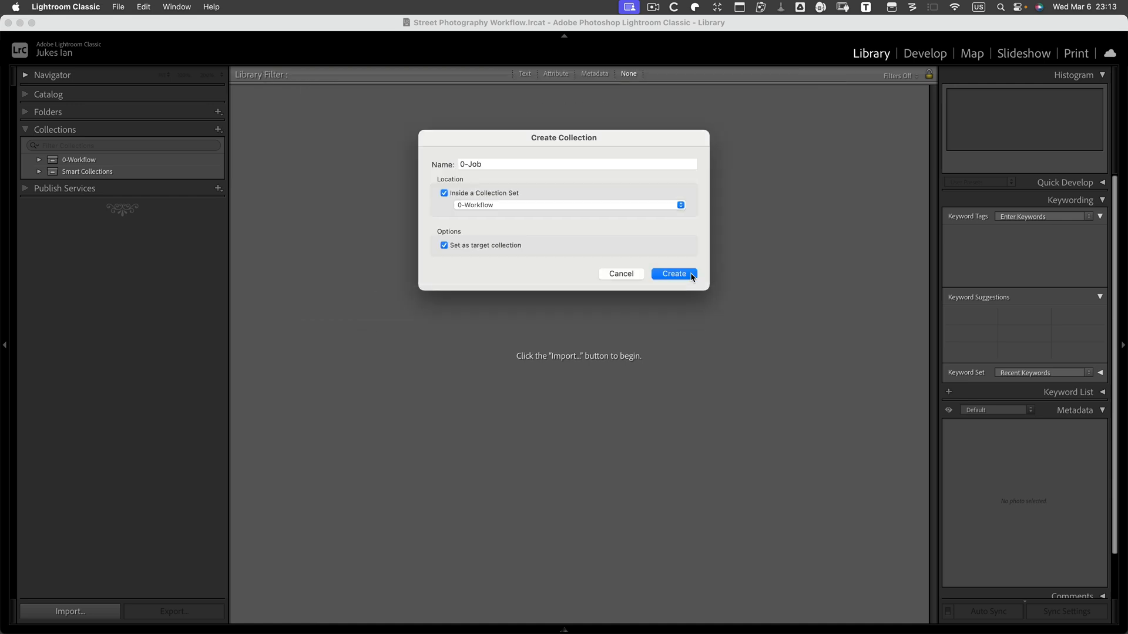
{"action": "left_click", "coordinate": [687, 275]}
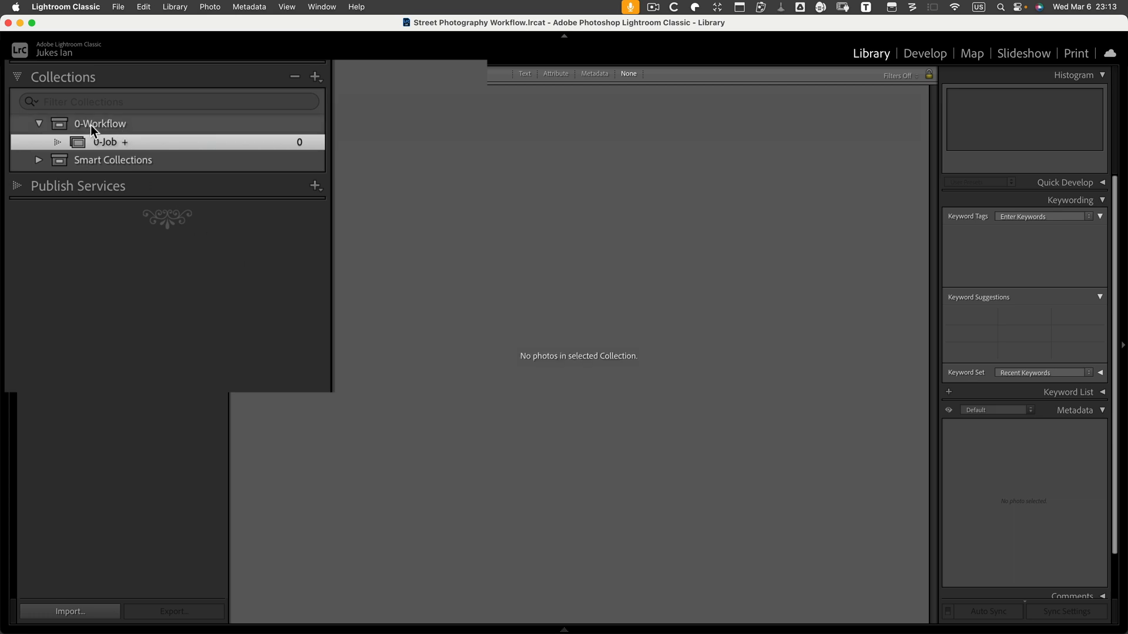
{"action": "left_click_drag", "start_coordinate": [89, 124], "coordinate": [79, 141]}
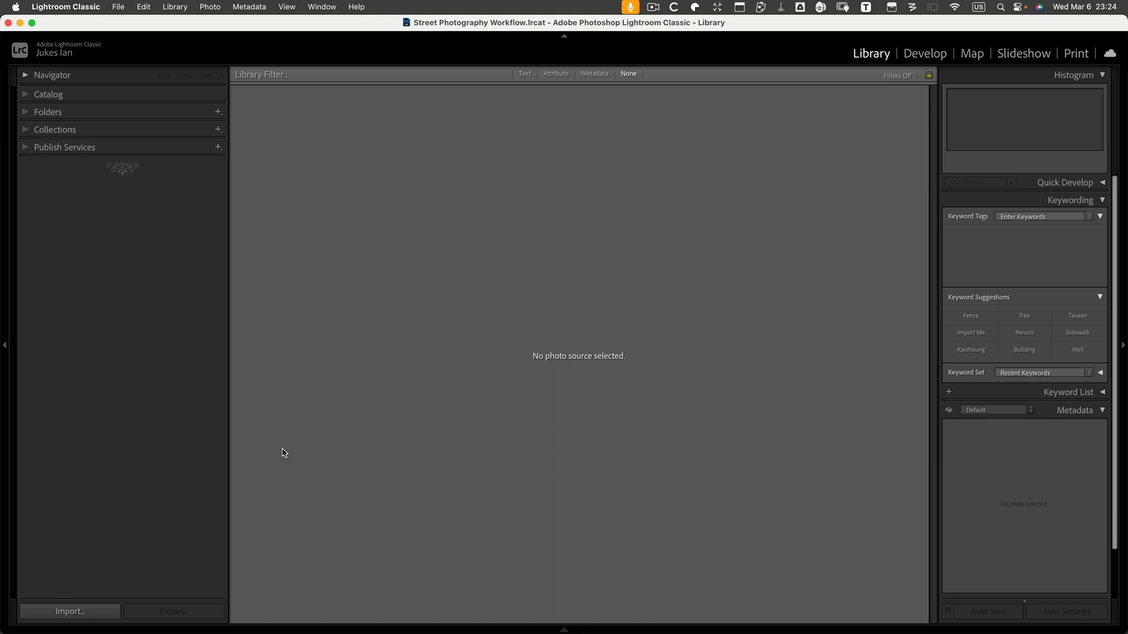
Start a photo import with the desktop's Import Me folder as the source.
{"action": "left_click", "coordinate": [96, 614]}
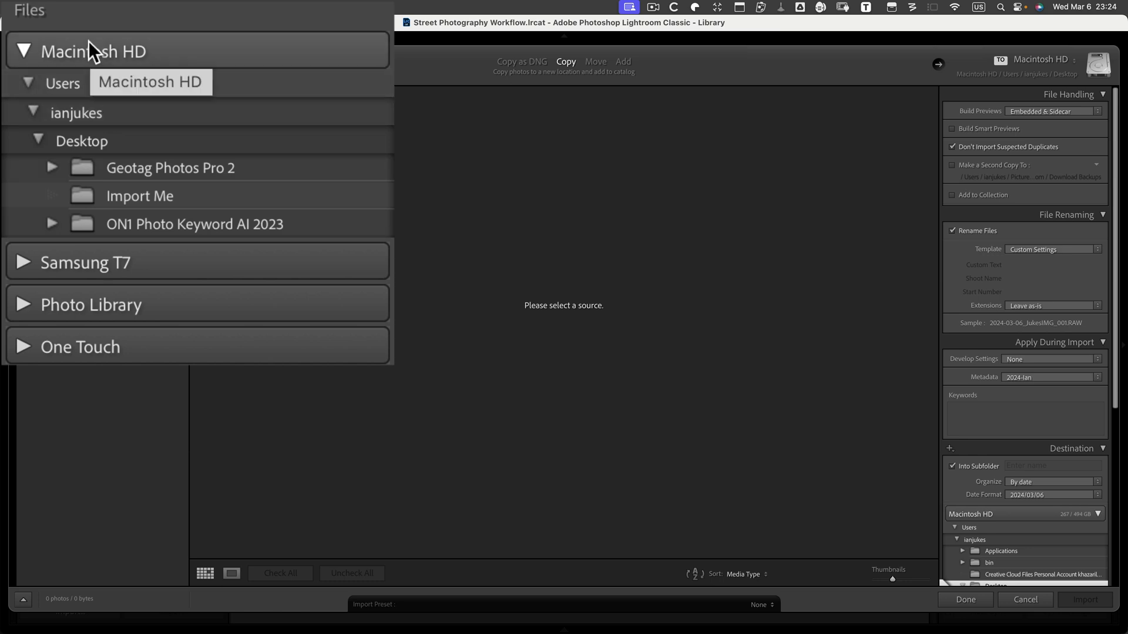
{"action": "left_click", "coordinate": [125, 196]}
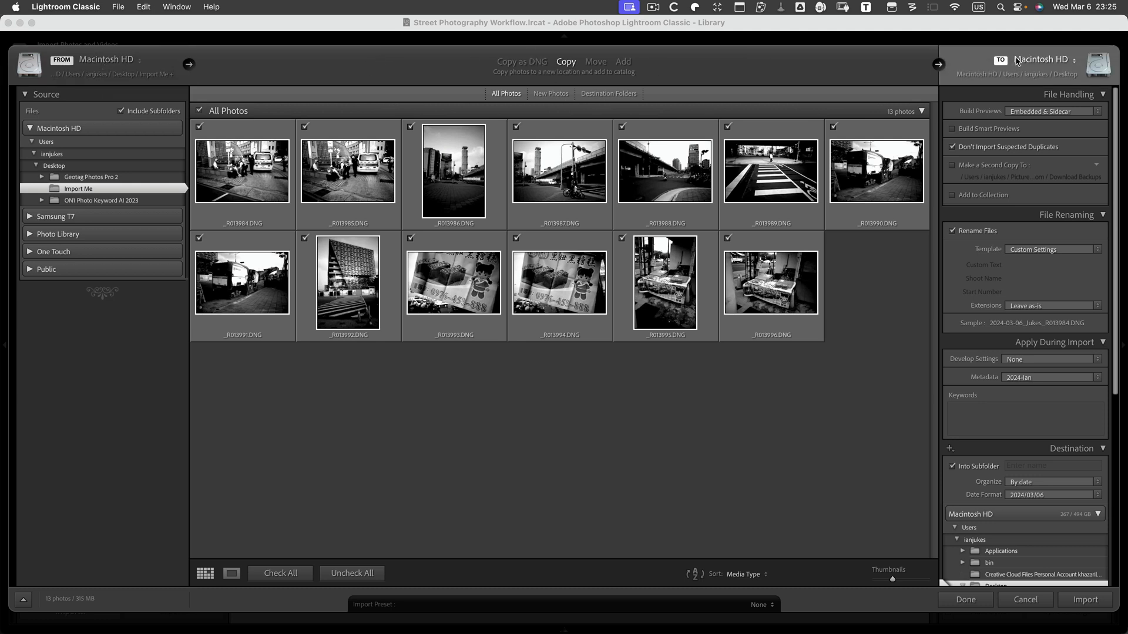
{"action": "mouse_move", "coordinate": [1044, 66]}
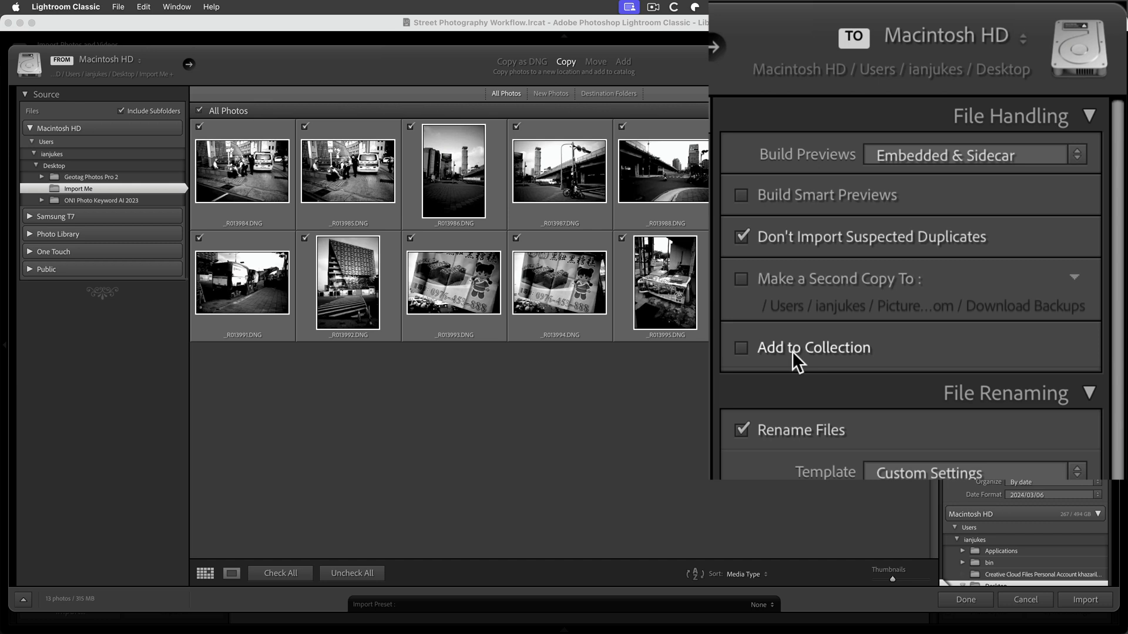
Set the import to add the photos to the 0-Job collection, and check the metadata preset and keywords applied during import.
{"action": "left_click", "coordinate": [741, 349]}
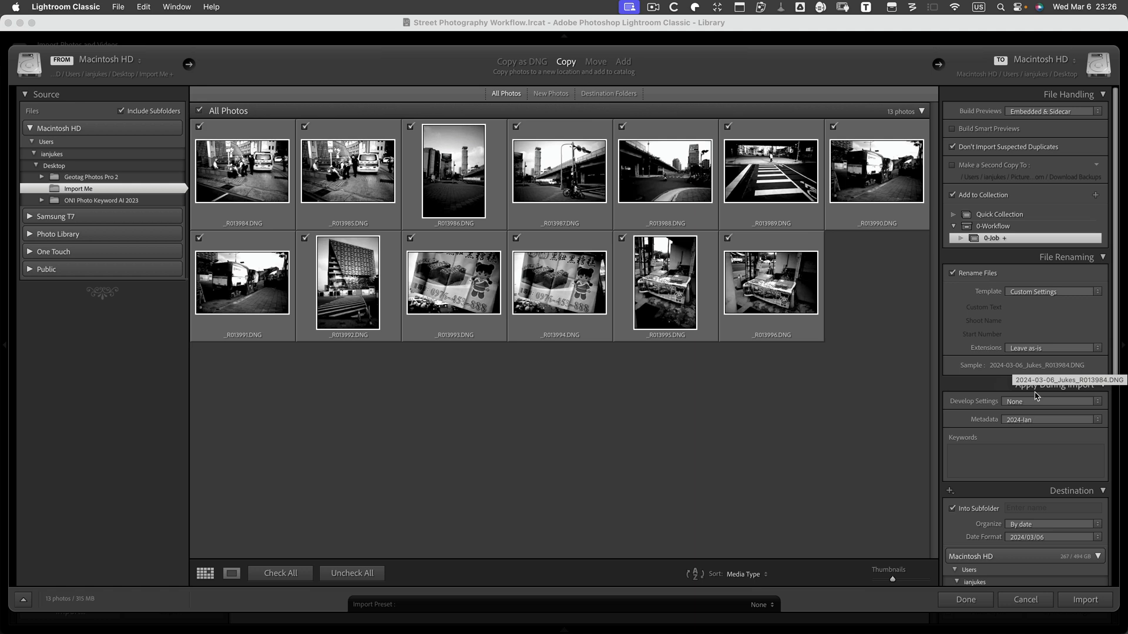
{"action": "left_click", "coordinate": [1097, 420]}
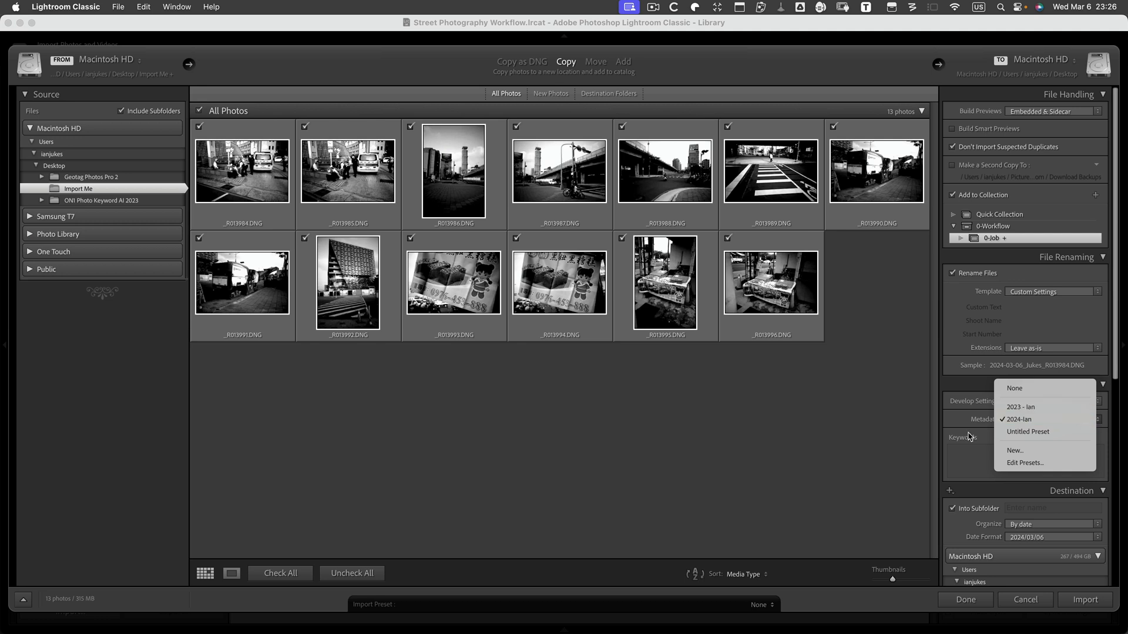
{"action": "left_click", "coordinate": [891, 467]}
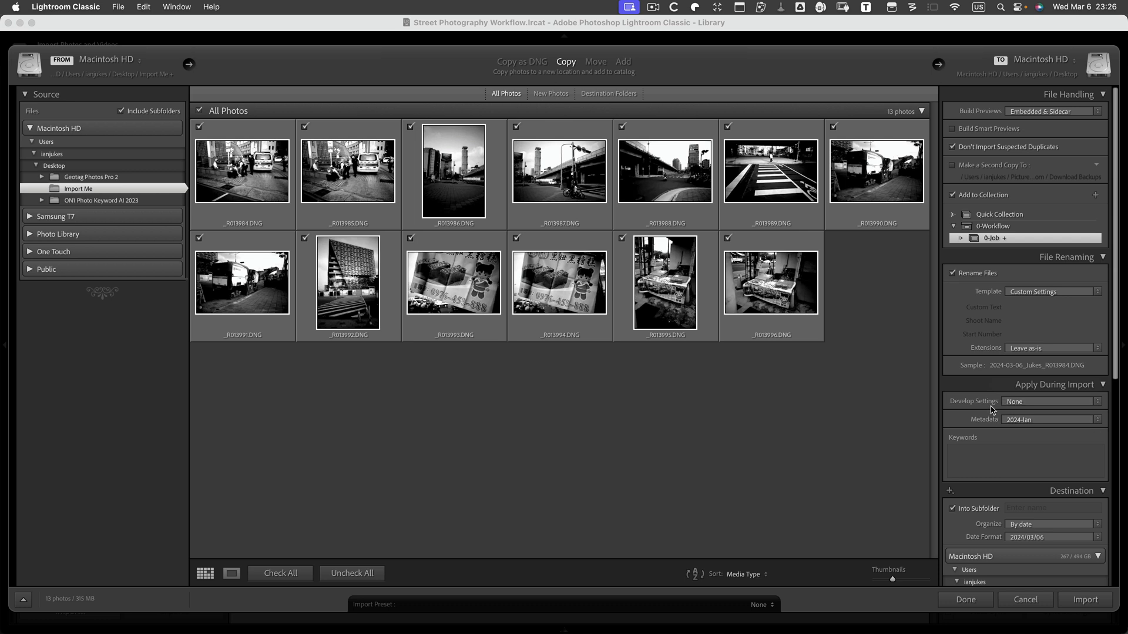
{"action": "left_click", "coordinate": [989, 451]}
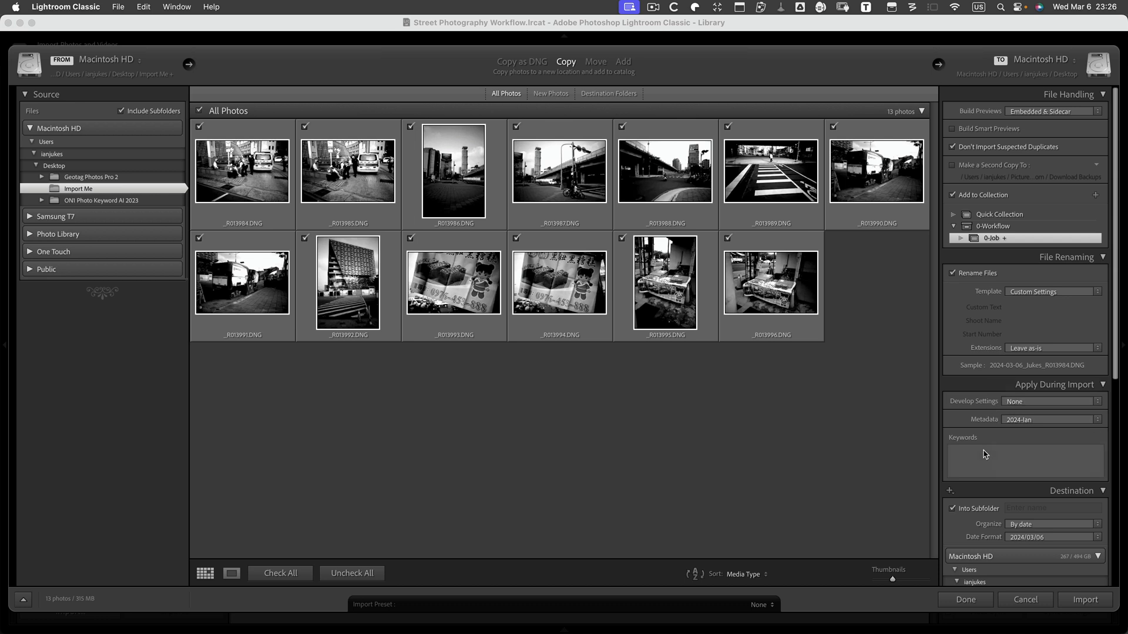
Review the import settings for file handling, renaming, metadata and the date-based destination folders on the Desktop.
{"action": "scroll", "coordinate": [984, 455], "scroll_direction": "down", "scroll_amount": 3}
{"action": "scroll", "coordinate": [984, 454], "scroll_direction": "down", "scroll_amount": 8}
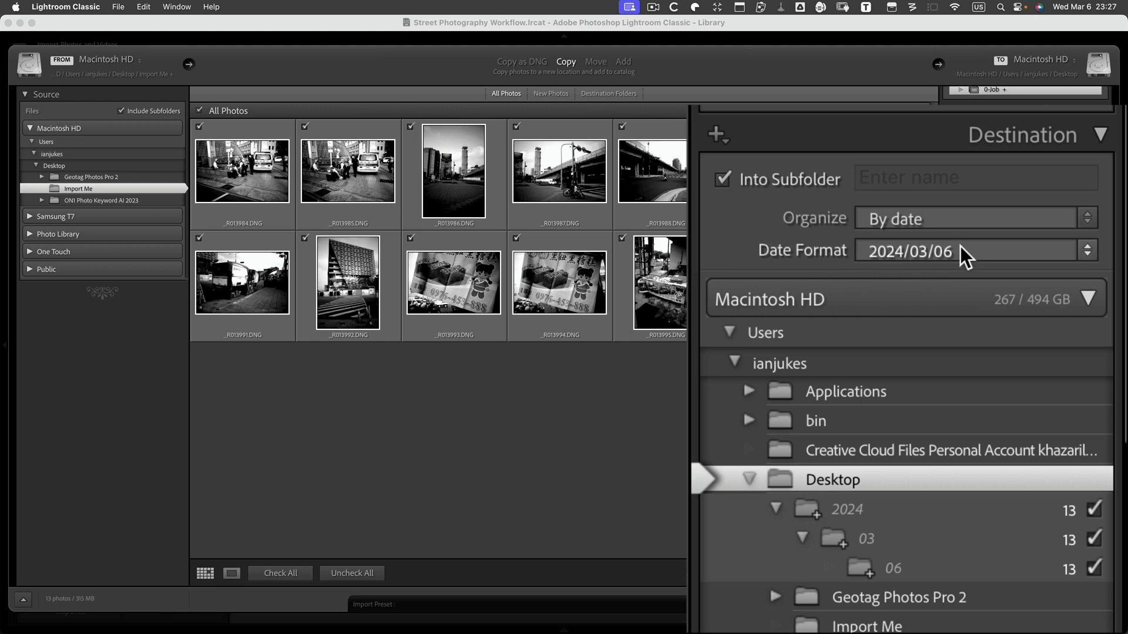
{"action": "scroll", "coordinate": [760, 510], "scroll_direction": "down", "scroll_amount": 3}
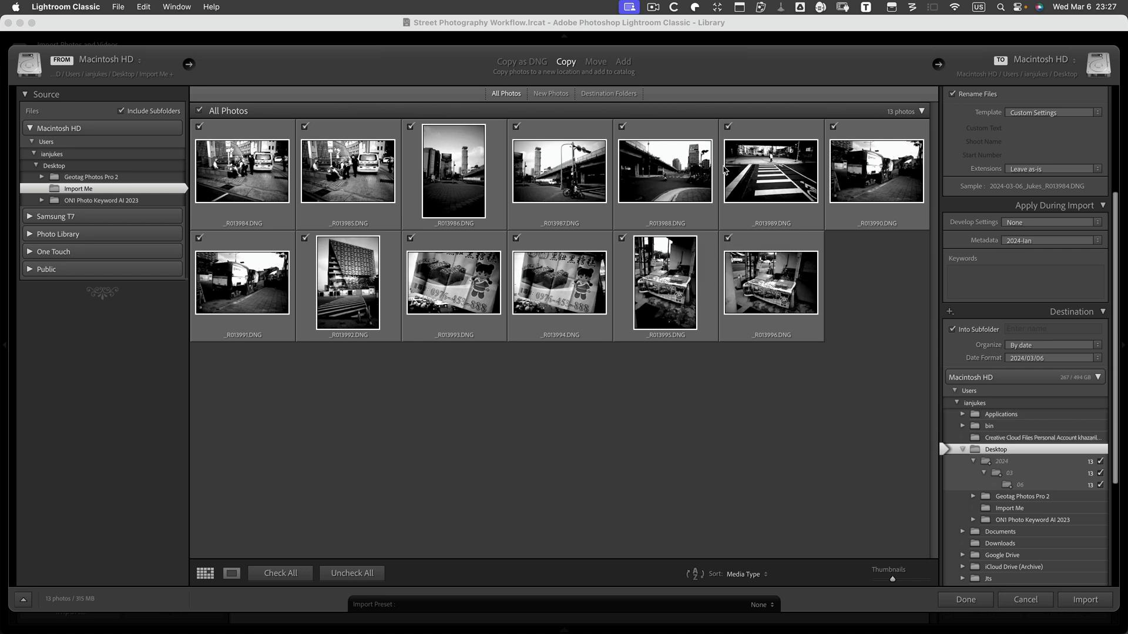
{"action": "scroll", "coordinate": [1043, 159], "scroll_direction": "up", "scroll_amount": 3}
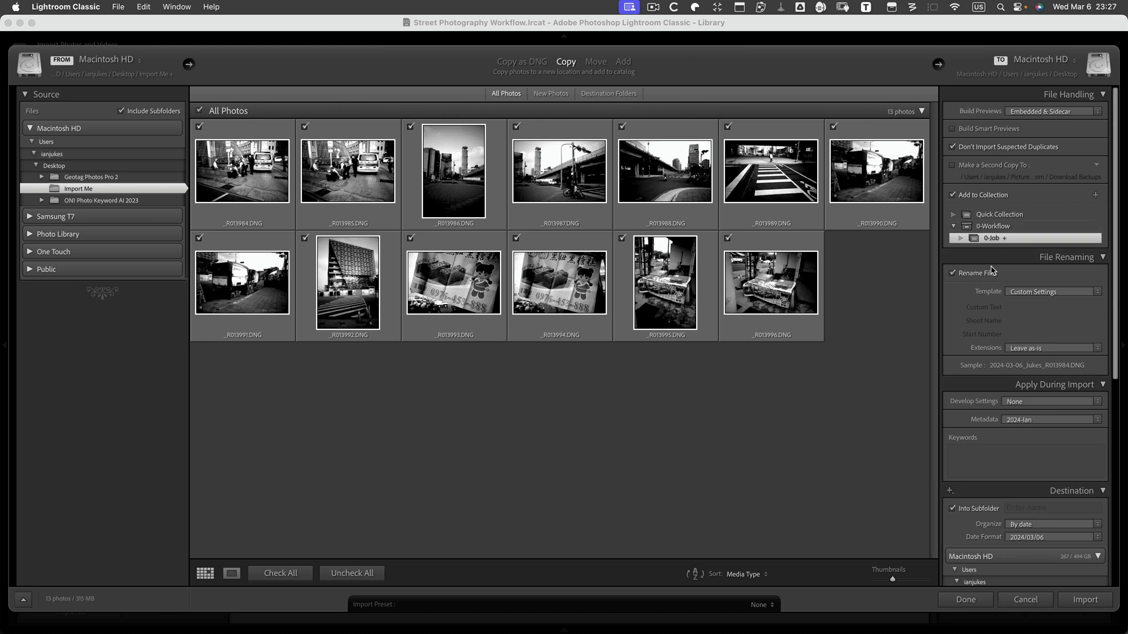
{"action": "scroll", "coordinate": [1032, 372], "scroll_direction": "down", "scroll_amount": 1}
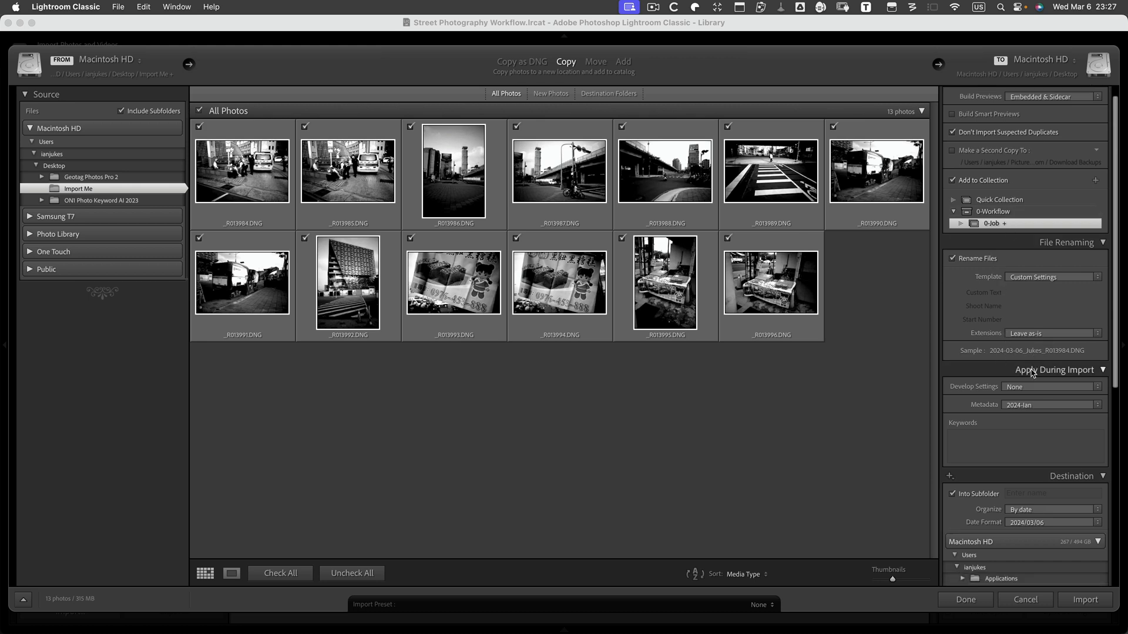
{"action": "scroll", "coordinate": [1032, 371], "scroll_direction": "down", "scroll_amount": 1}
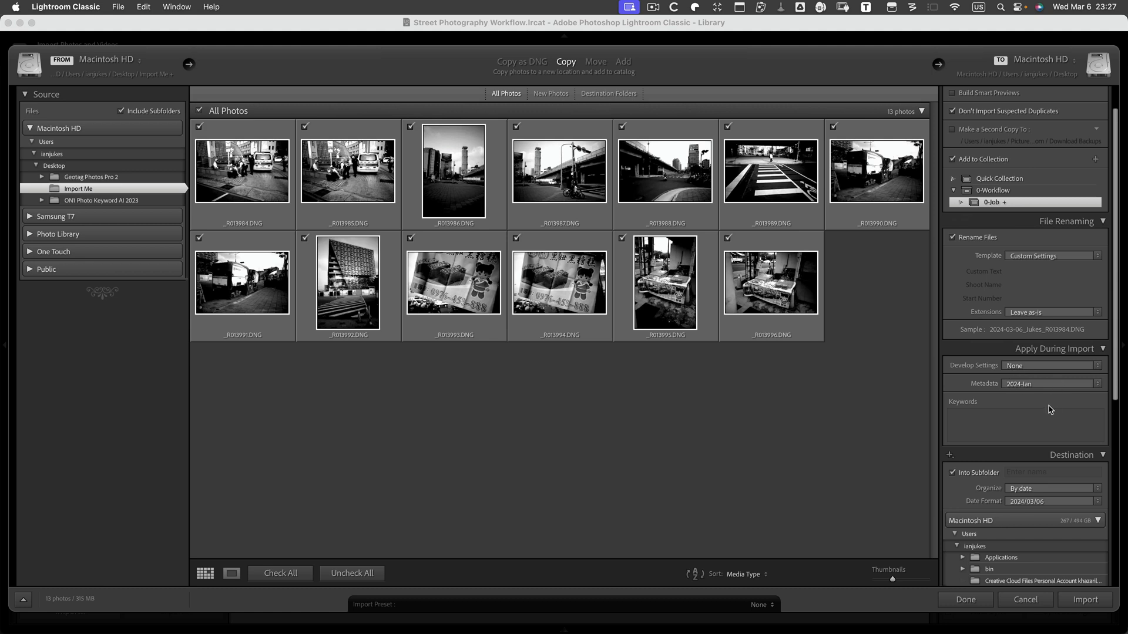
{"action": "scroll", "coordinate": [1051, 410], "scroll_direction": "down", "scroll_amount": 4}
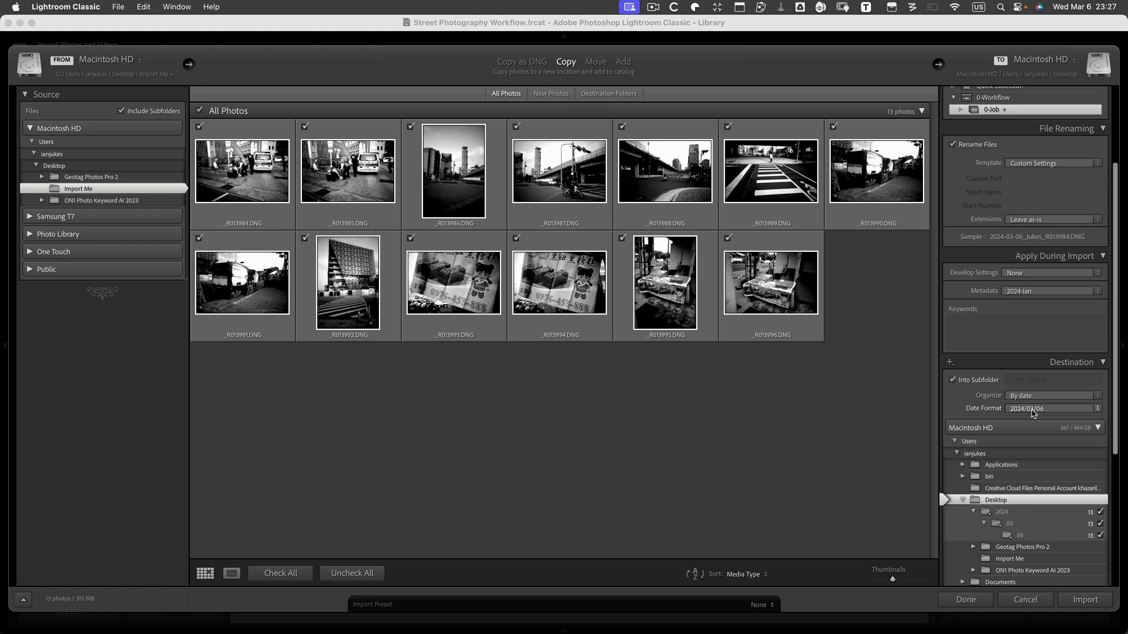
{"action": "scroll", "coordinate": [1028, 453], "scroll_direction": "down", "scroll_amount": 2}
{"action": "scroll", "coordinate": [1027, 453], "scroll_direction": "down", "scroll_amount": 6}
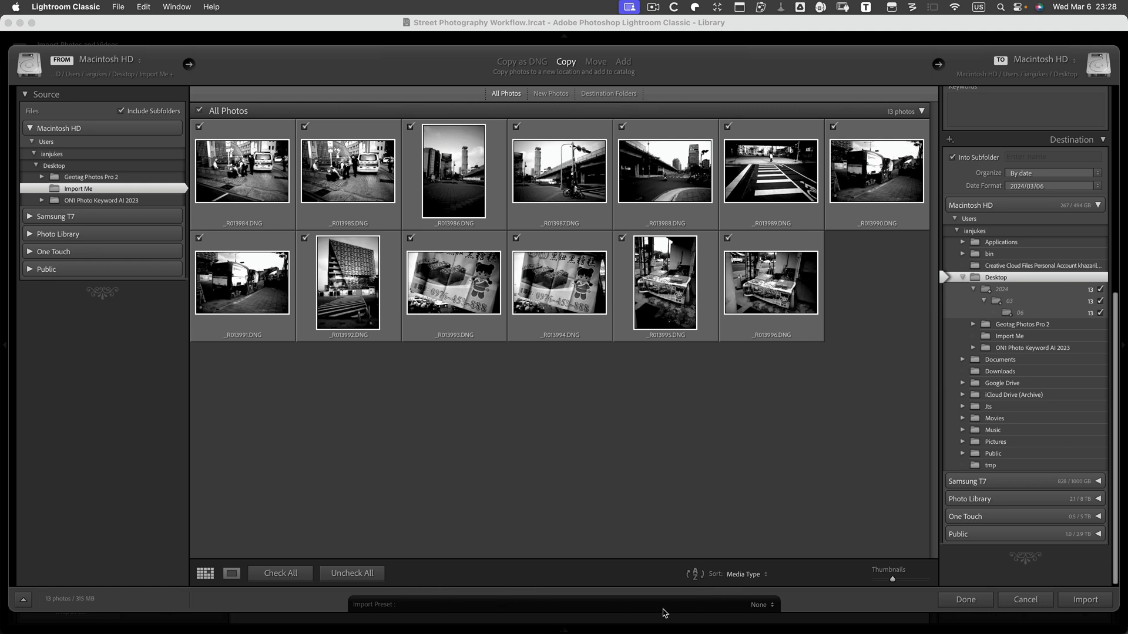
Look over the saved import presets without applying one, and import all the checked photos with the current settings.
{"action": "left_click", "coordinate": [758, 607]}
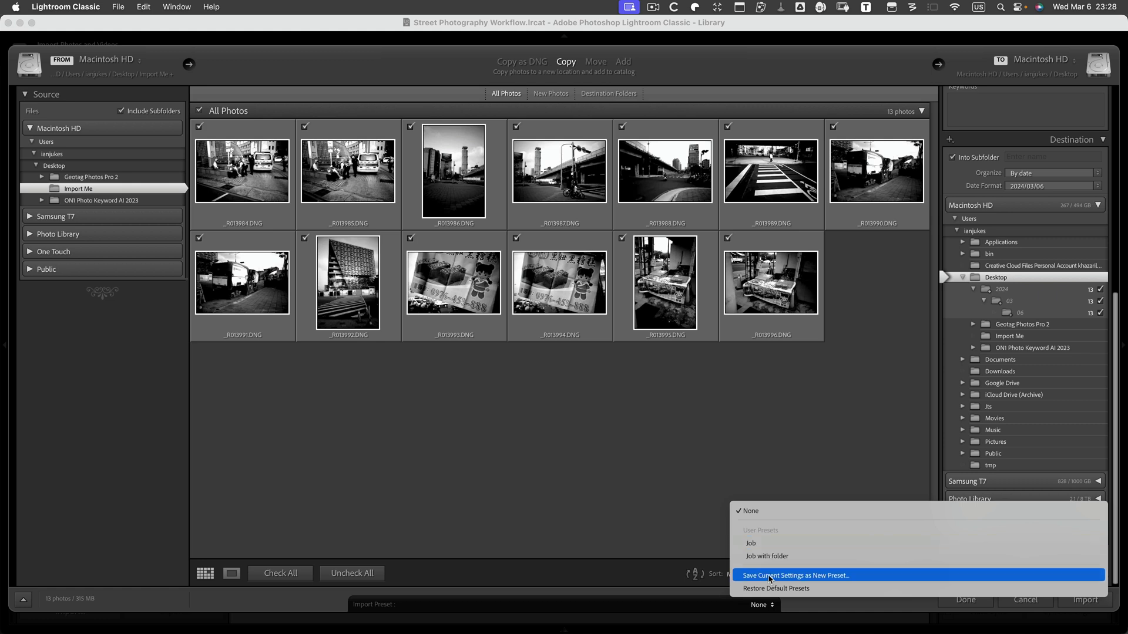
{"action": "left_click", "coordinate": [702, 485]}
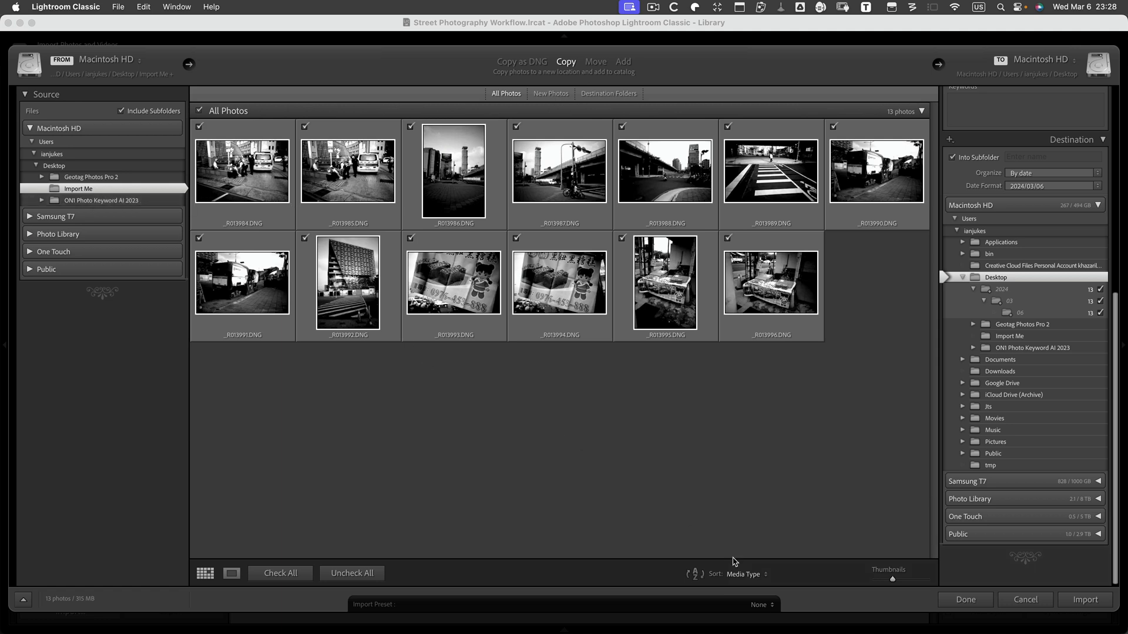
{"action": "left_click", "coordinate": [763, 605]}
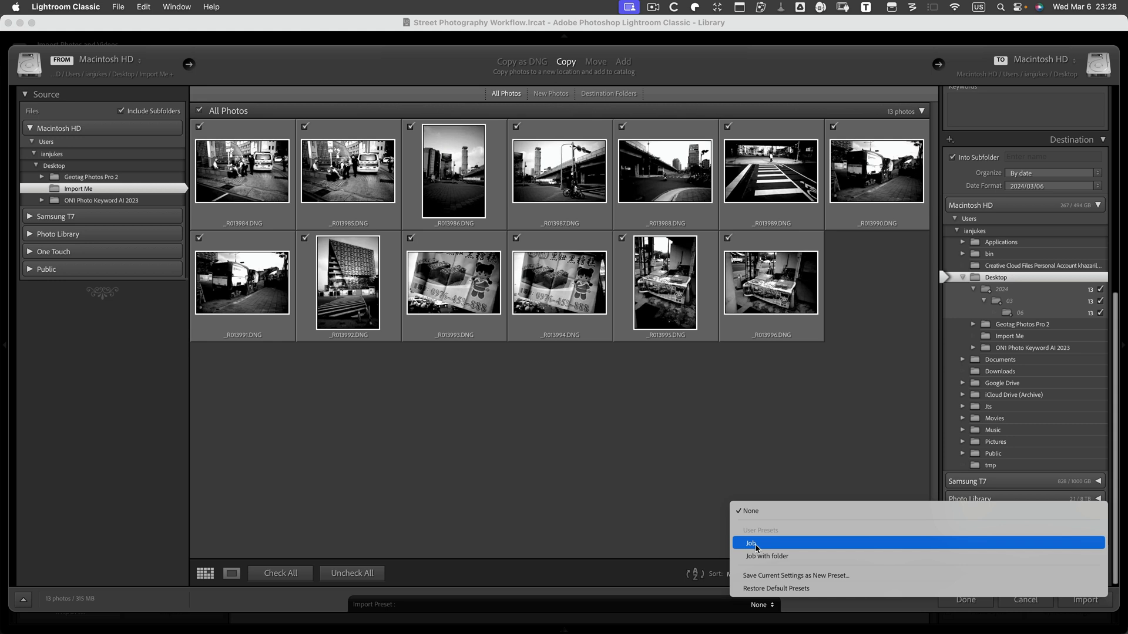
{"action": "left_click", "coordinate": [905, 360]}
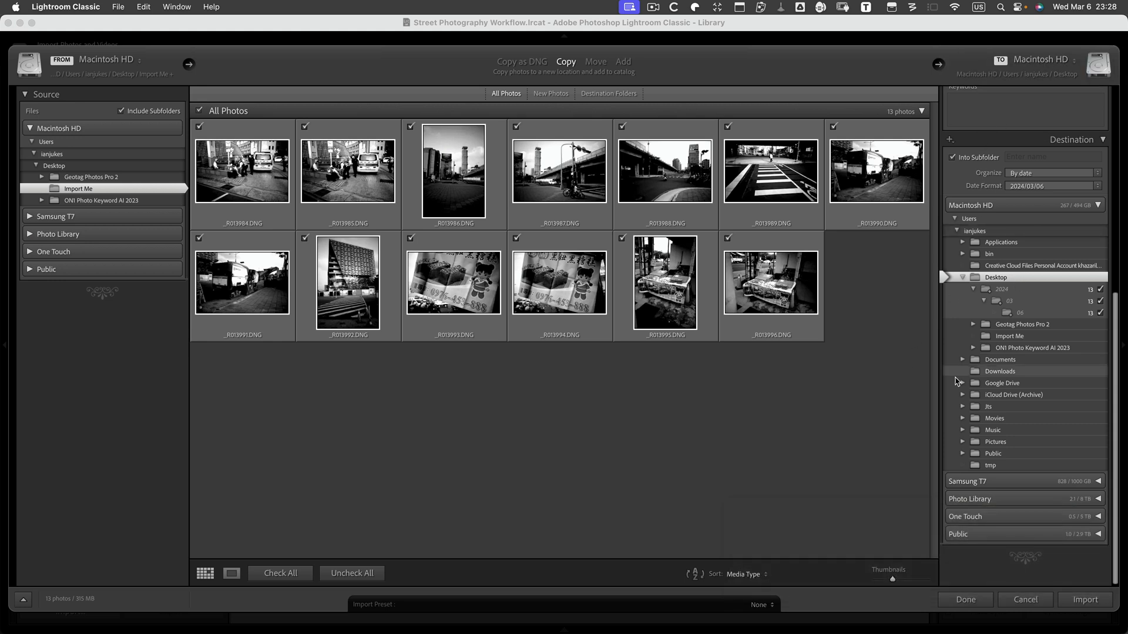
{"action": "left_click", "coordinate": [1083, 600]}
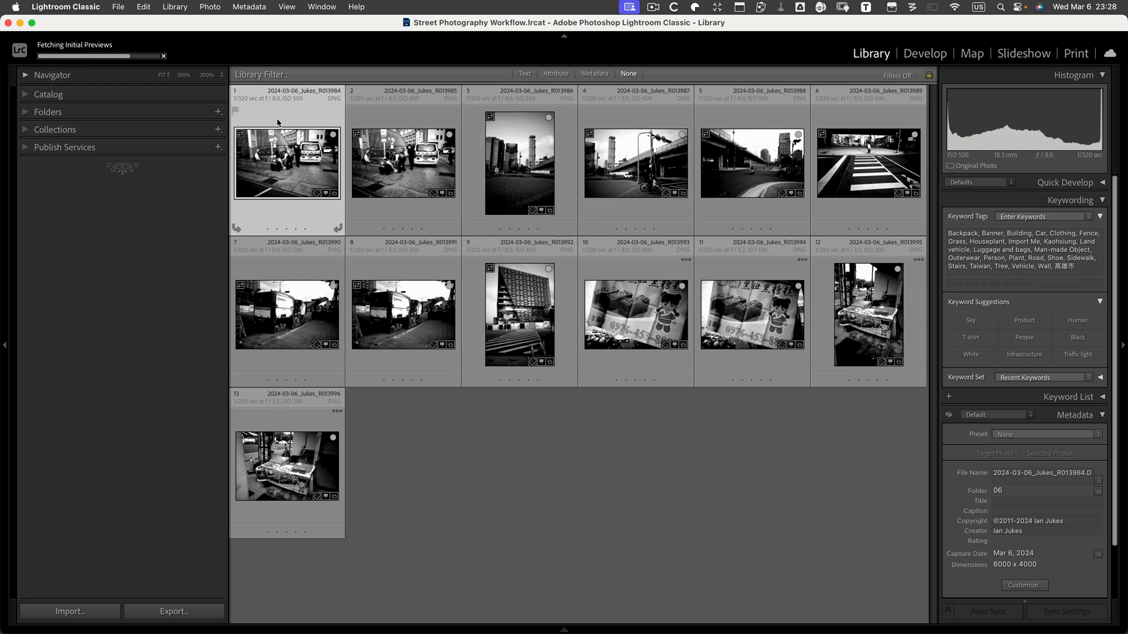
Start a new smart collection inside the 0-Workflow set and name it 1-Cull.
{"action": "left_click", "coordinate": [26, 130]}
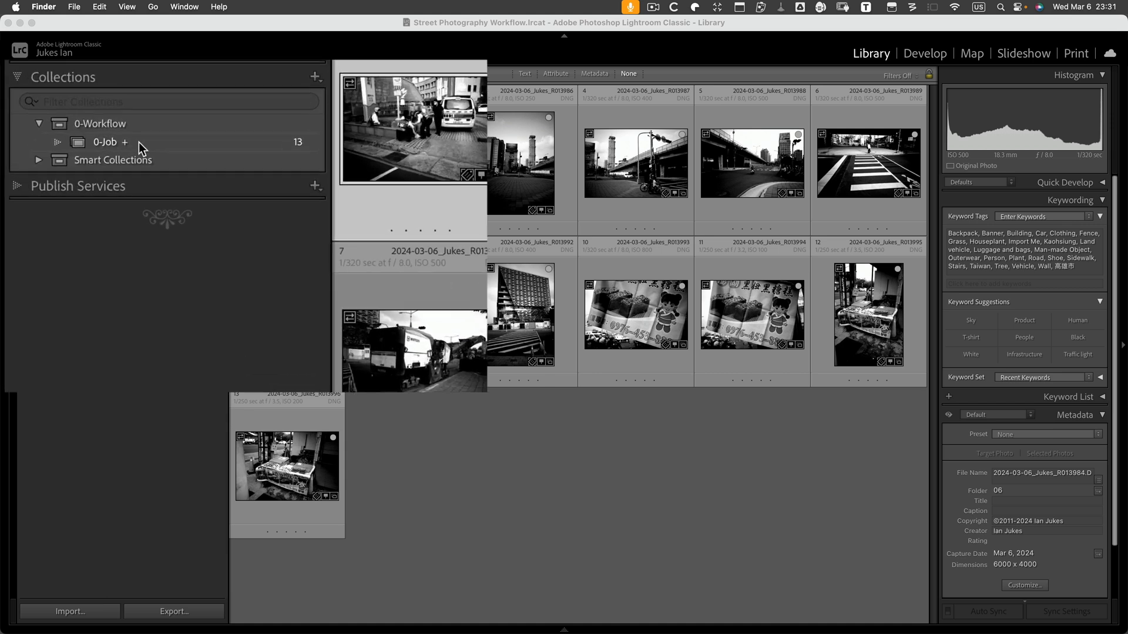
{"action": "right_click", "coordinate": [148, 125]}
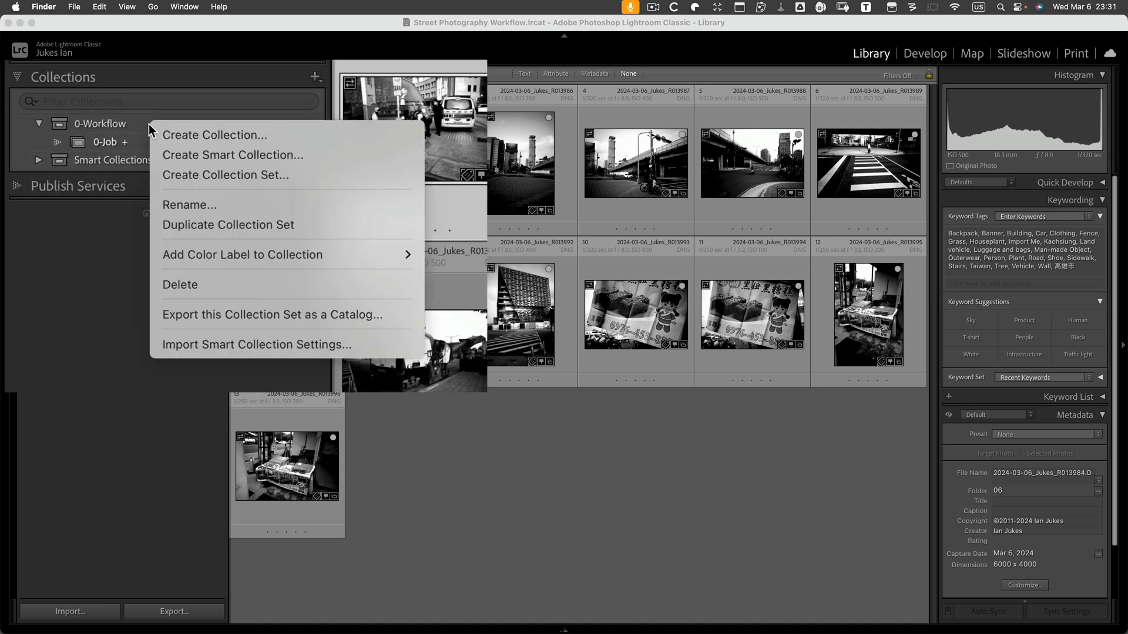
{"action": "left_click", "coordinate": [171, 155]}
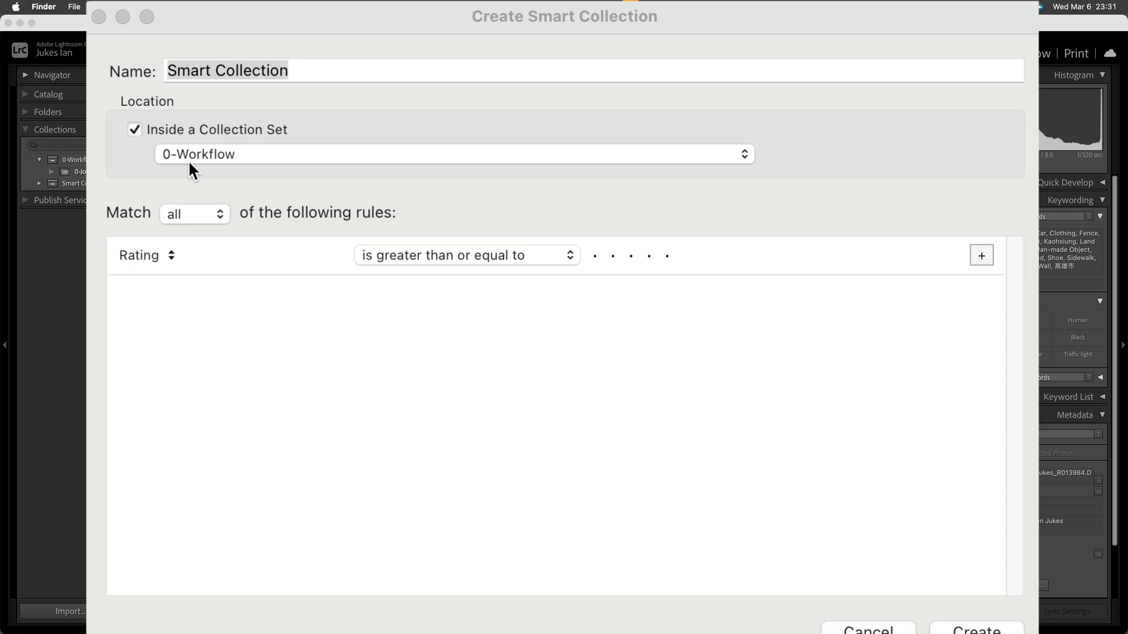
{"action": "type", "text": "1-"}
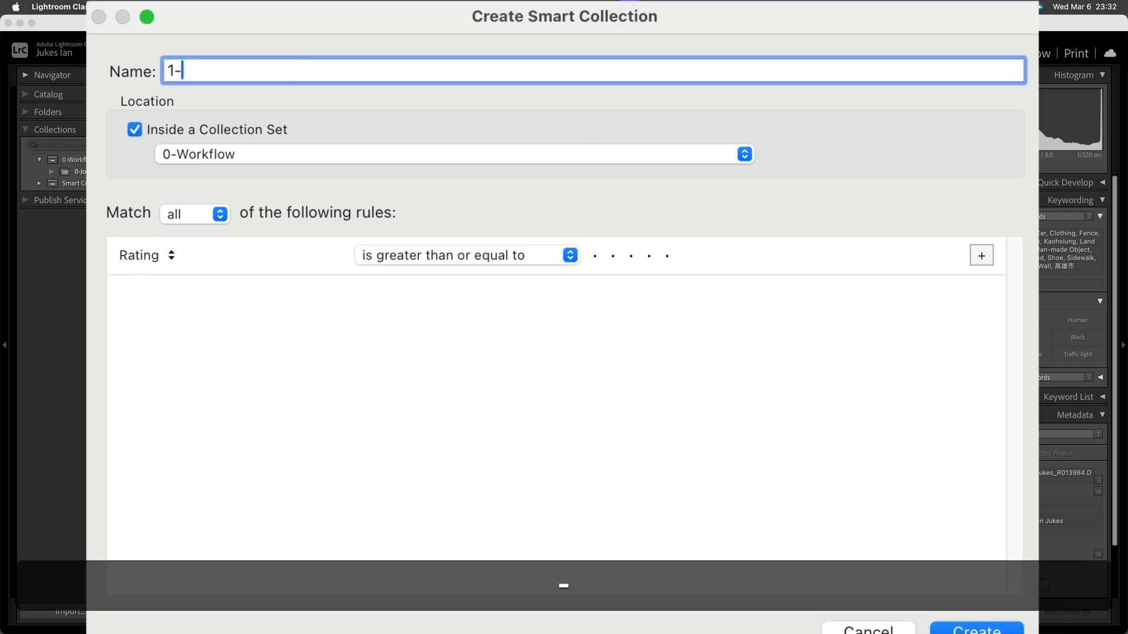
{"action": "type", "text": "C"}
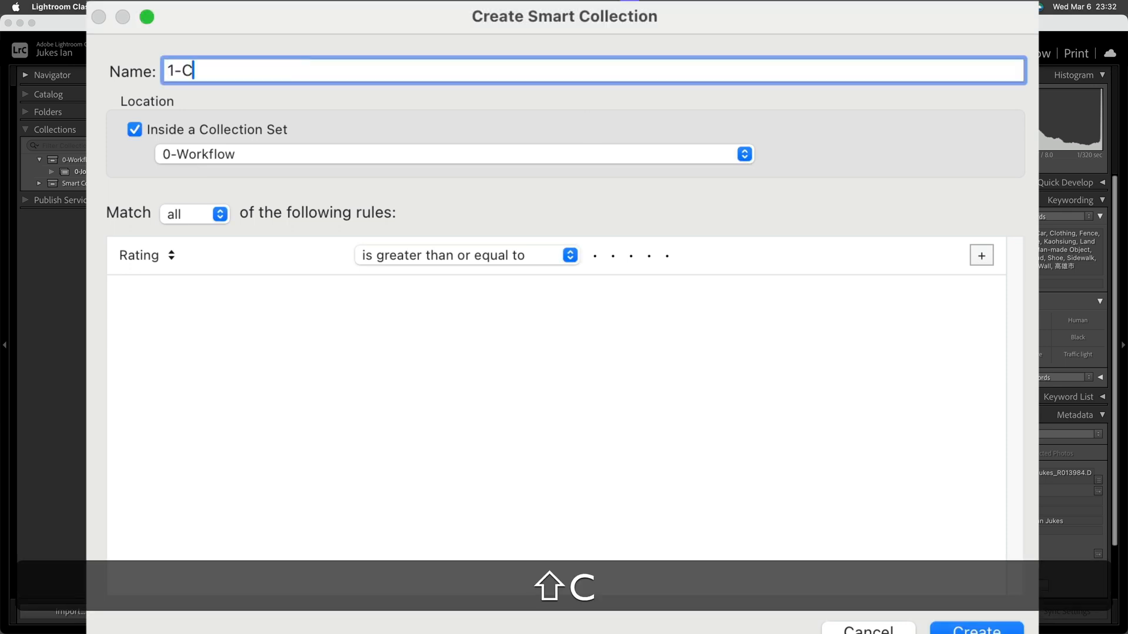
{"action": "type", "text": "ull"}
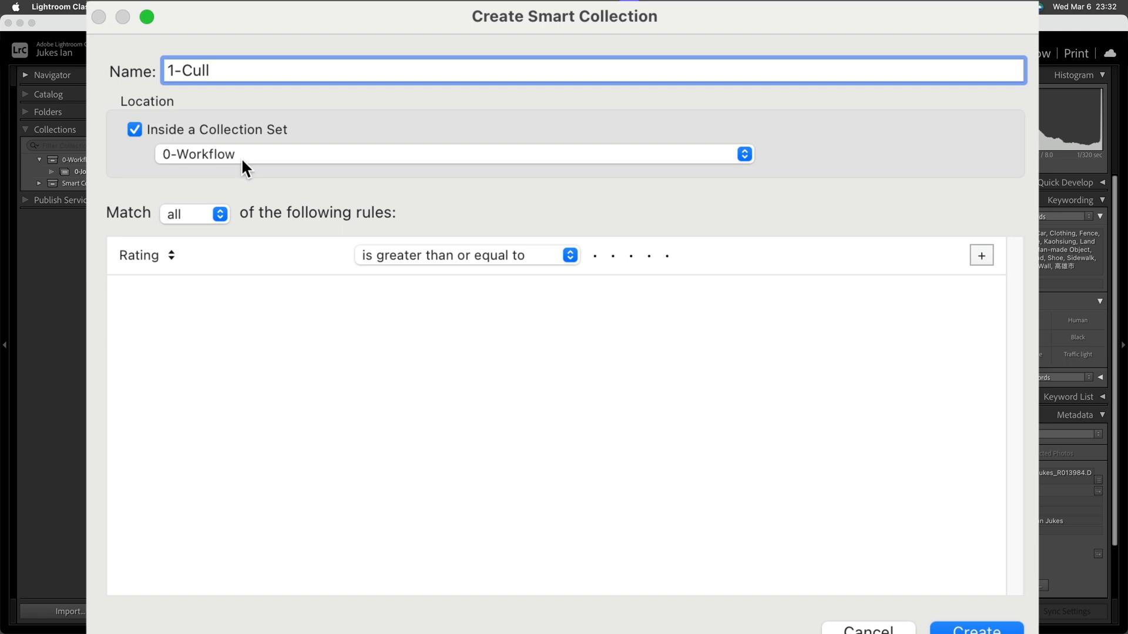
Define the smart collection's first rule as source Collection contains all 0-Job.
{"action": "left_click", "coordinate": [150, 257]}
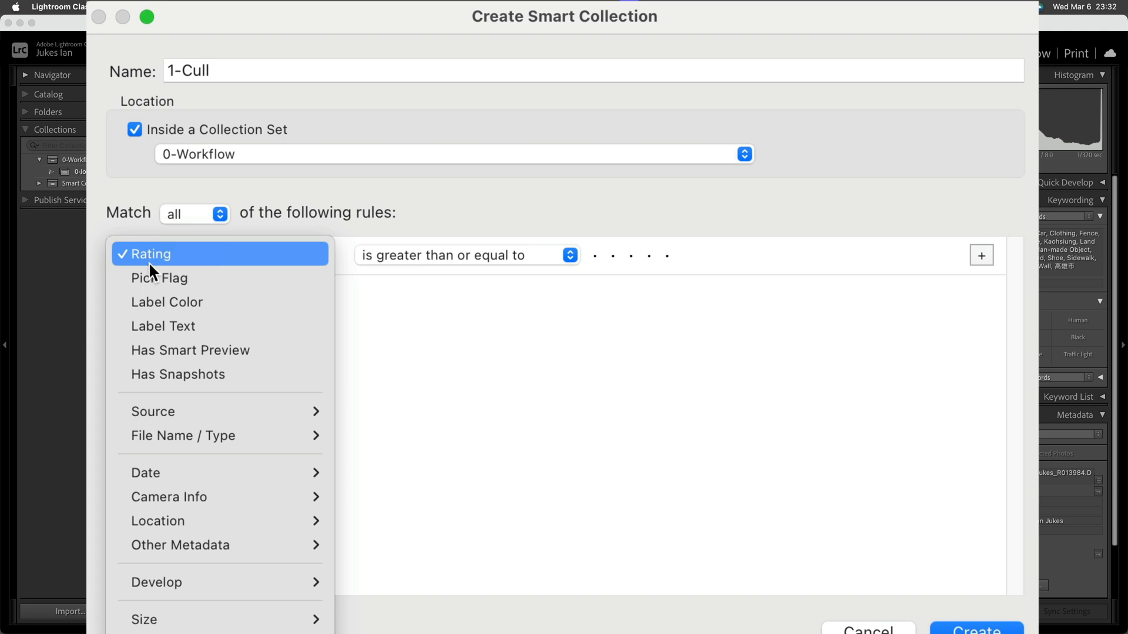
{"action": "mouse_move", "coordinate": [157, 410]}
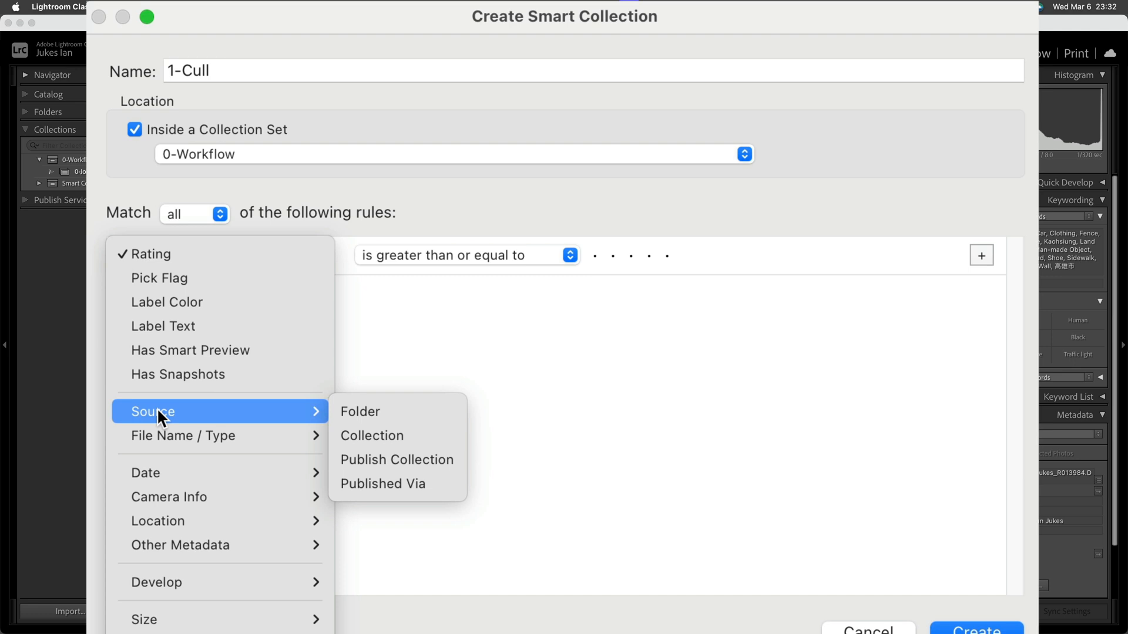
{"action": "left_click", "coordinate": [369, 436]}
{"action": "left_click", "coordinate": [445, 266]}
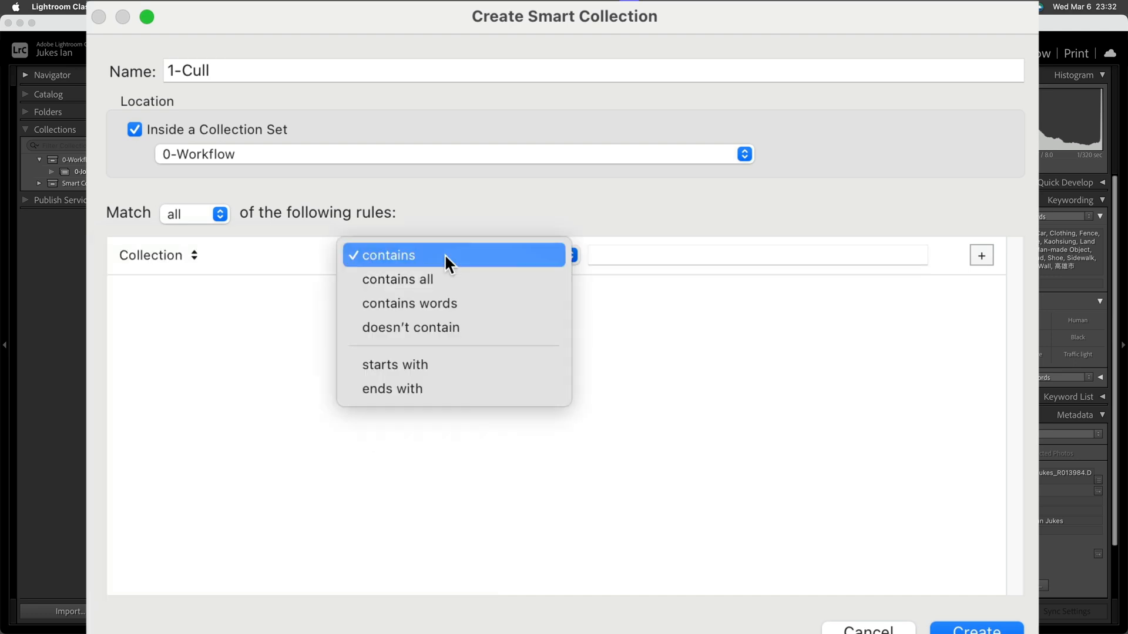
{"action": "left_click", "coordinate": [446, 282]}
{"action": "left_click", "coordinate": [641, 256]}
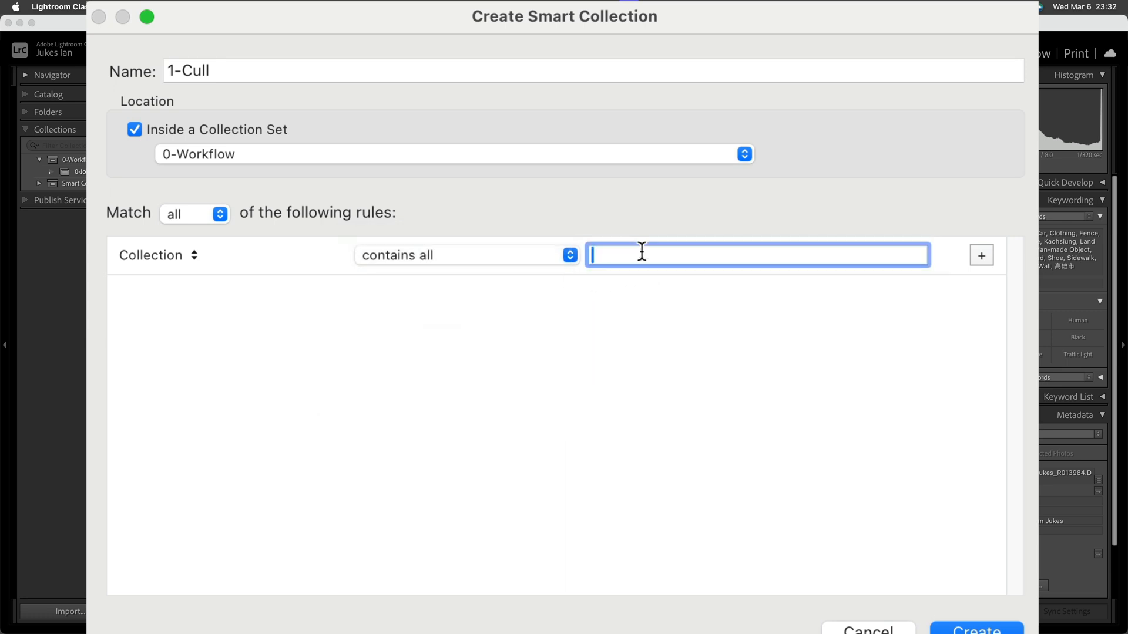
{"action": "type", "text": "0"}
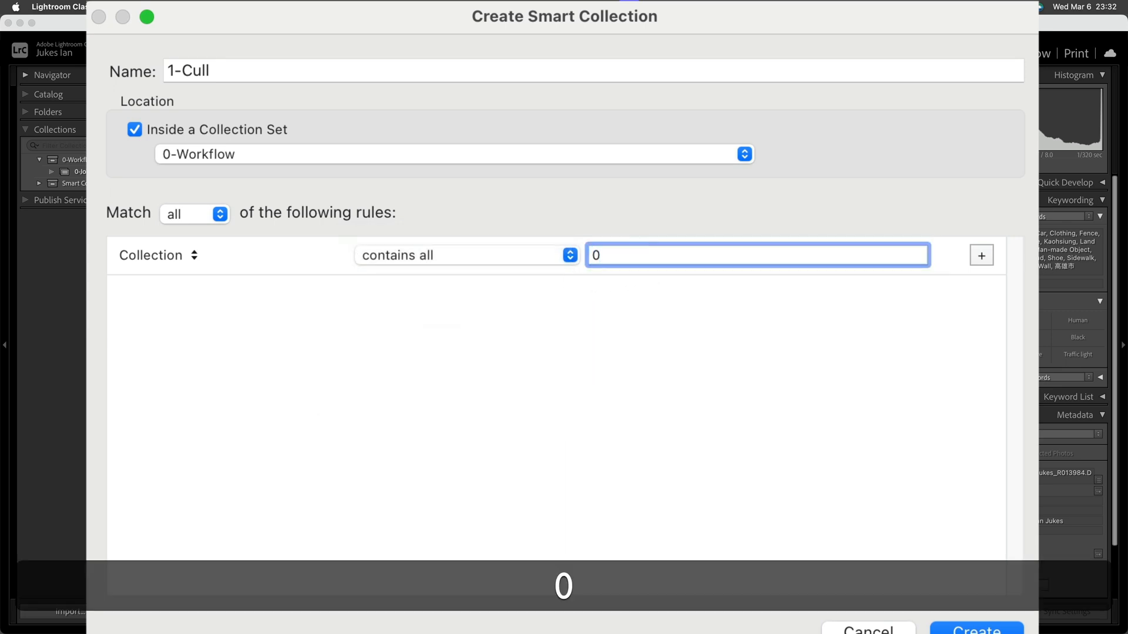
{"action": "type", "text": "-Job"}
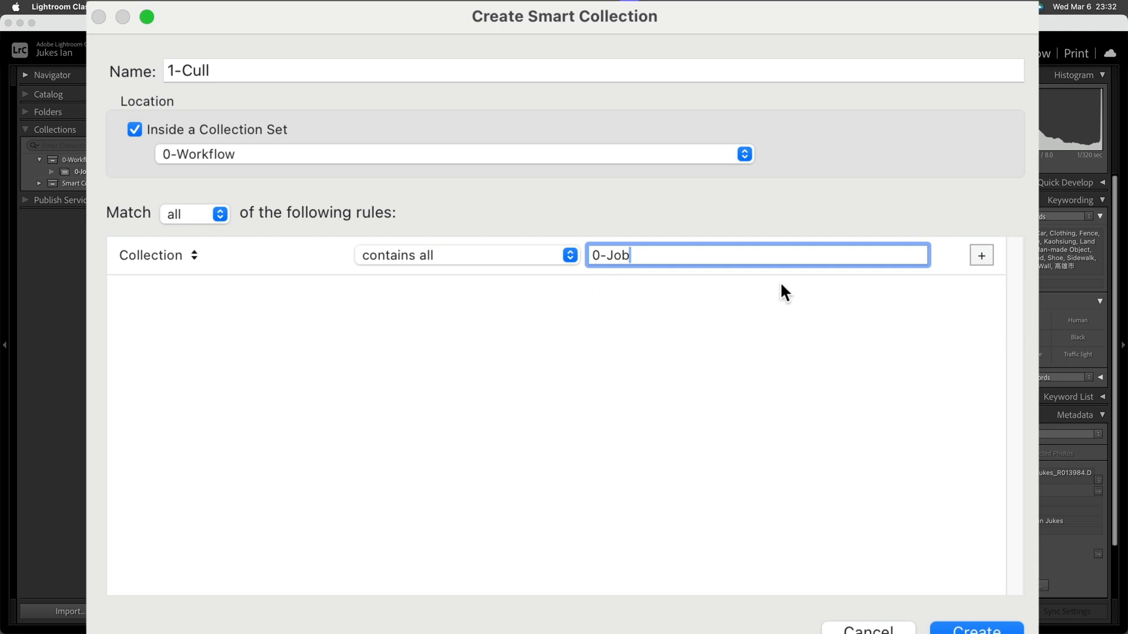
Add a second rule requiring Pick Flag is unflagged, and create the 1-Cull smart collection.
{"action": "left_click", "coordinate": [981, 255]}
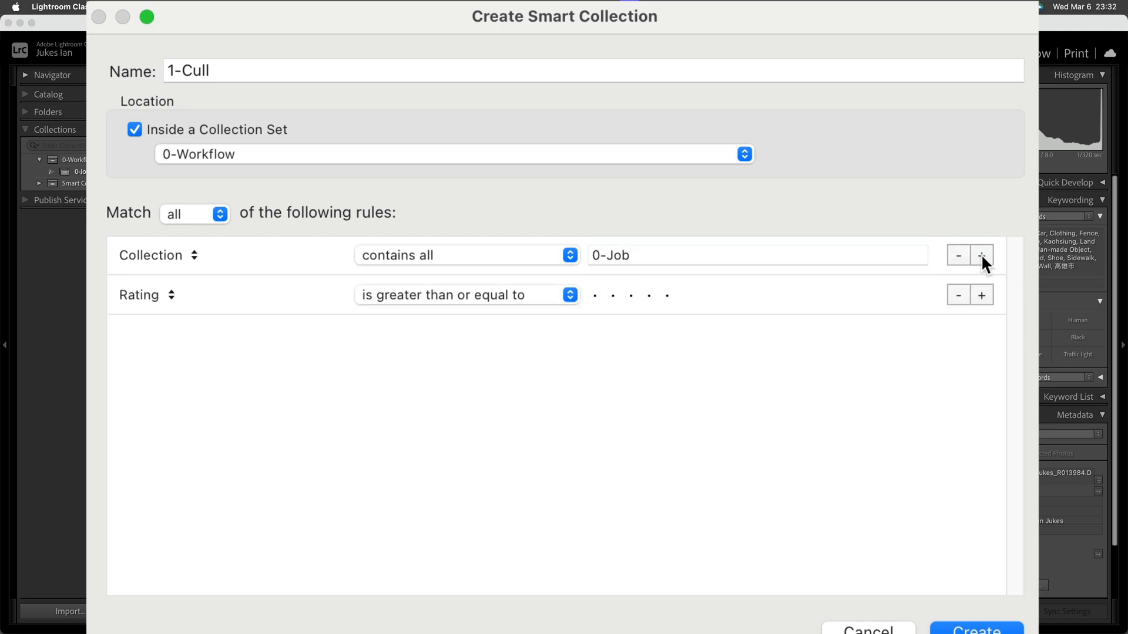
{"action": "left_click", "coordinate": [157, 295]}
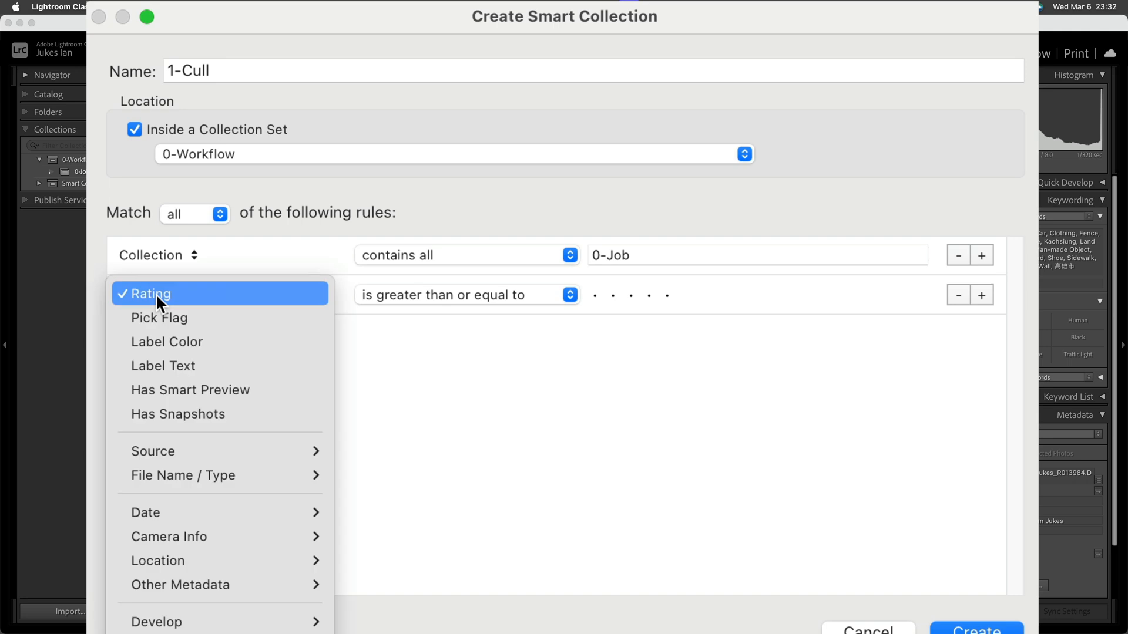
{"action": "left_click", "coordinate": [161, 318]}
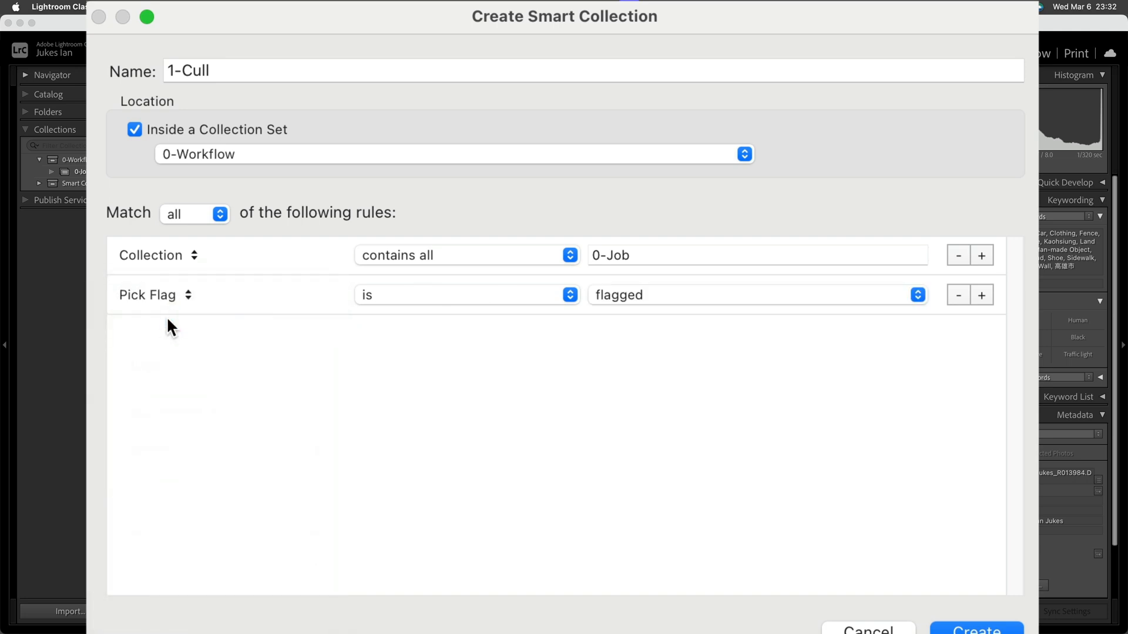
{"action": "left_click", "coordinate": [619, 293]}
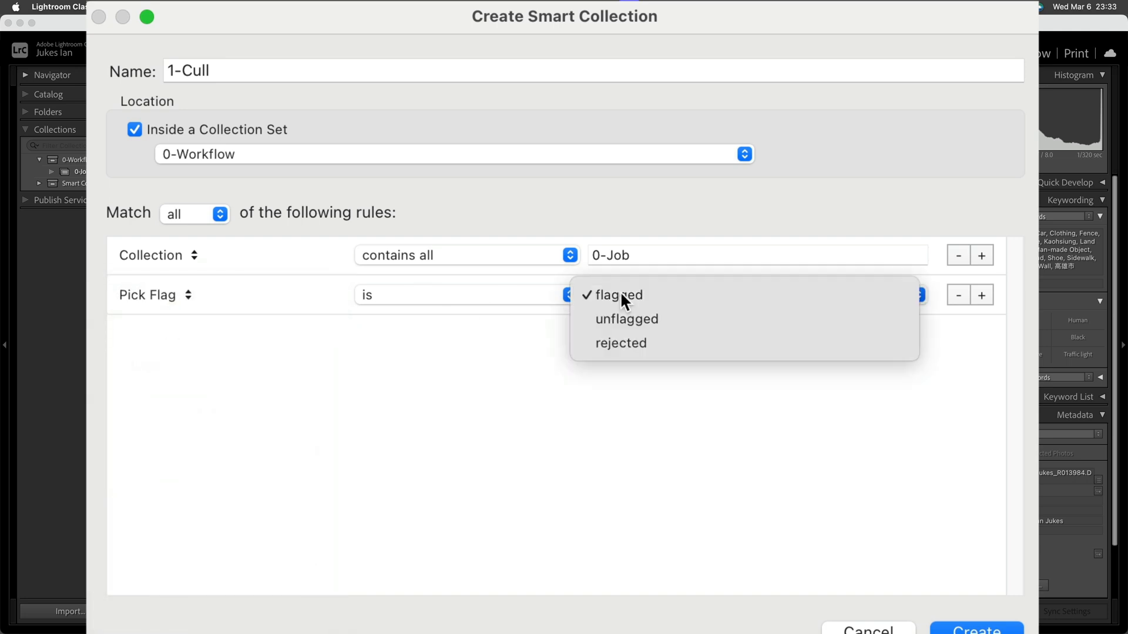
{"action": "left_click", "coordinate": [626, 324]}
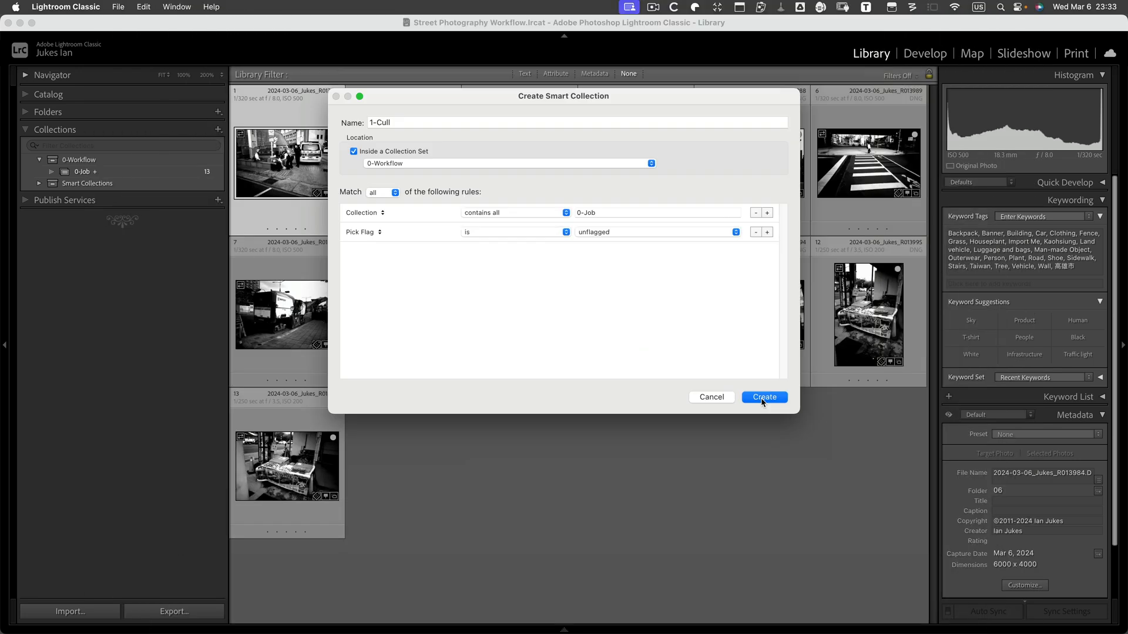
{"action": "left_click", "coordinate": [976, 628]}
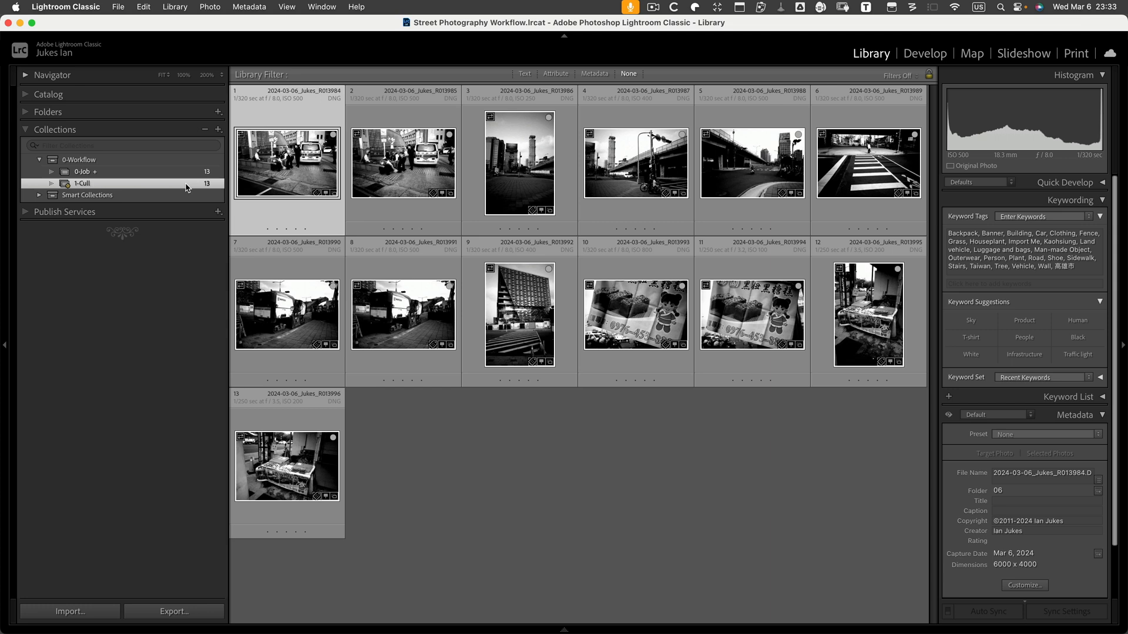
Show the first photo of the 1-Cull collection in Loupe view.
{"action": "key", "text": "e"}
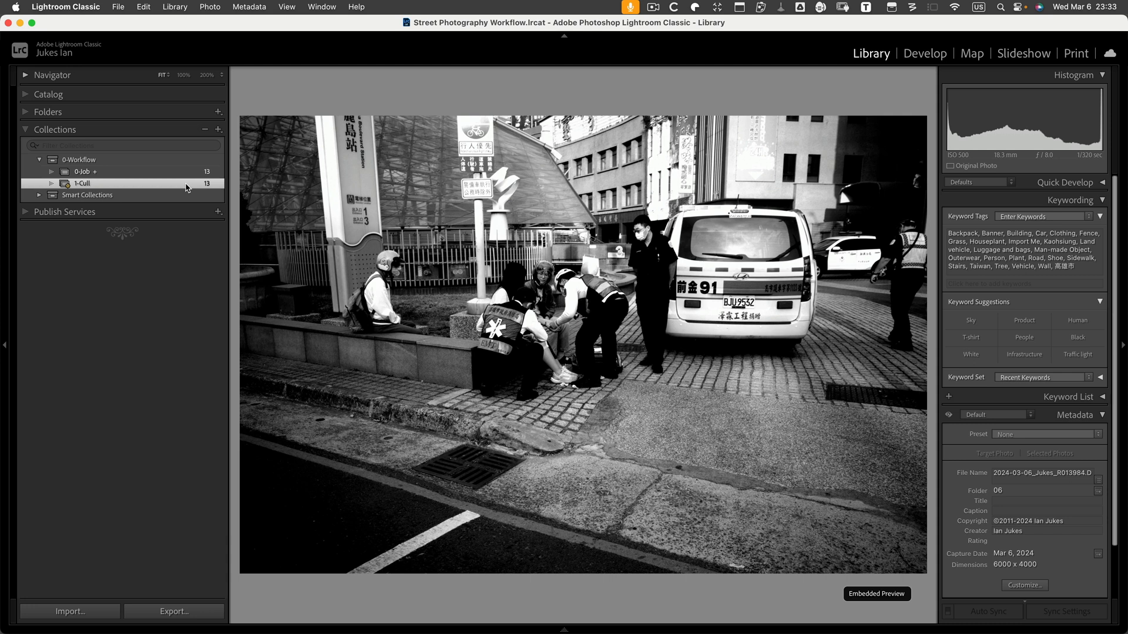
Browse forward through the 1-Cull photos in Loupe view, and go back to the first photo.
{"action": "key", "text": "Right"}
{"action": "key", "text": "Right"}
{"action": "key", "text": "Right"}
{"action": "key", "text": "Right"}
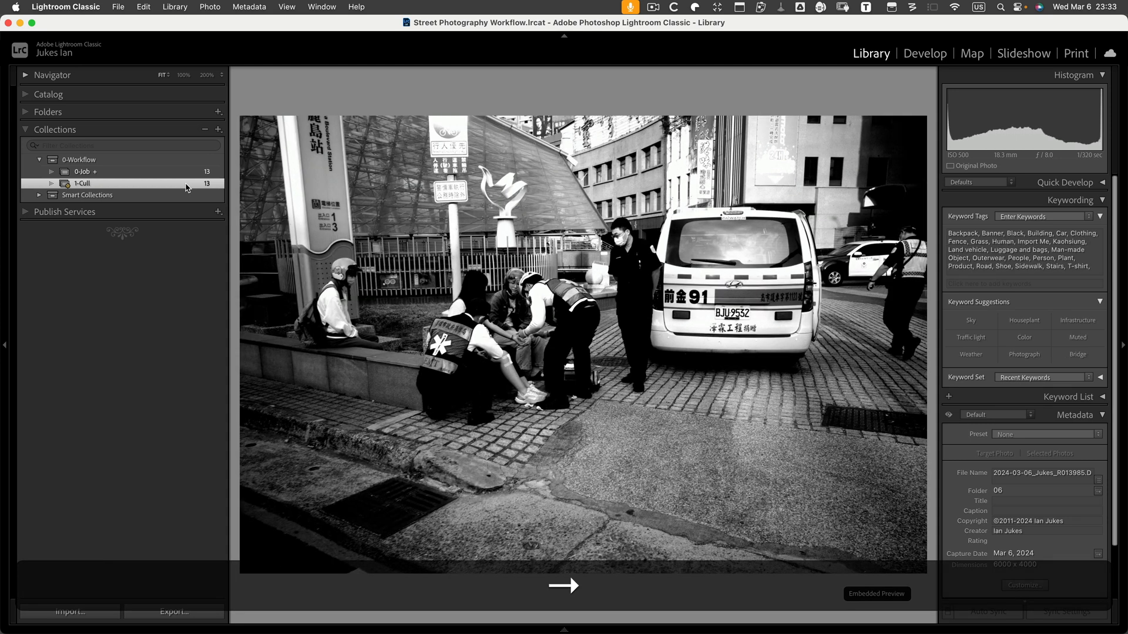
{"action": "key", "text": "Right"}
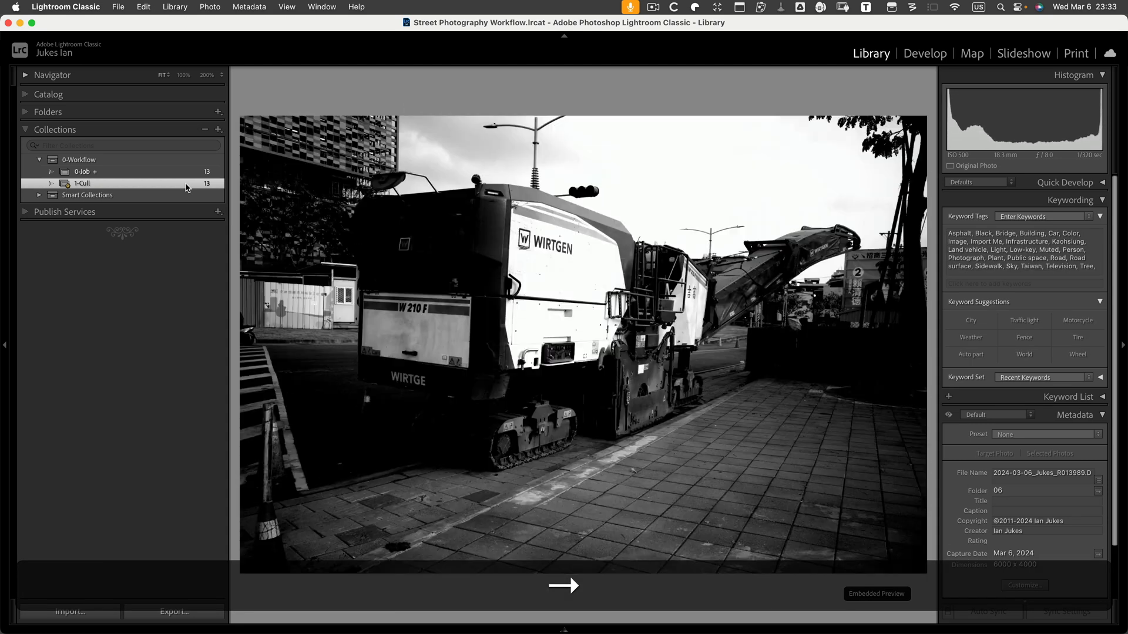
{"action": "key", "text": "Right"}
{"action": "key", "text": "Left"}
{"action": "key", "text": "Left"}
{"action": "key", "text": "Left"}
{"action": "key", "text": "Left"}
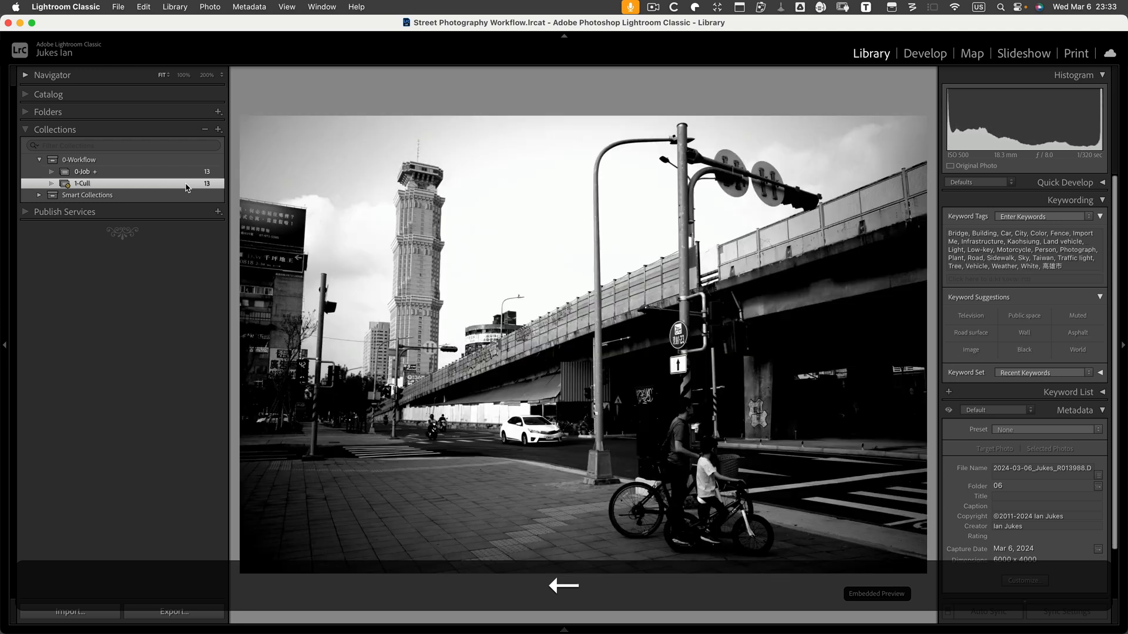
{"action": "key", "text": "Left"}
{"action": "key", "text": "Left"}
{"action": "key", "text": "Left"}
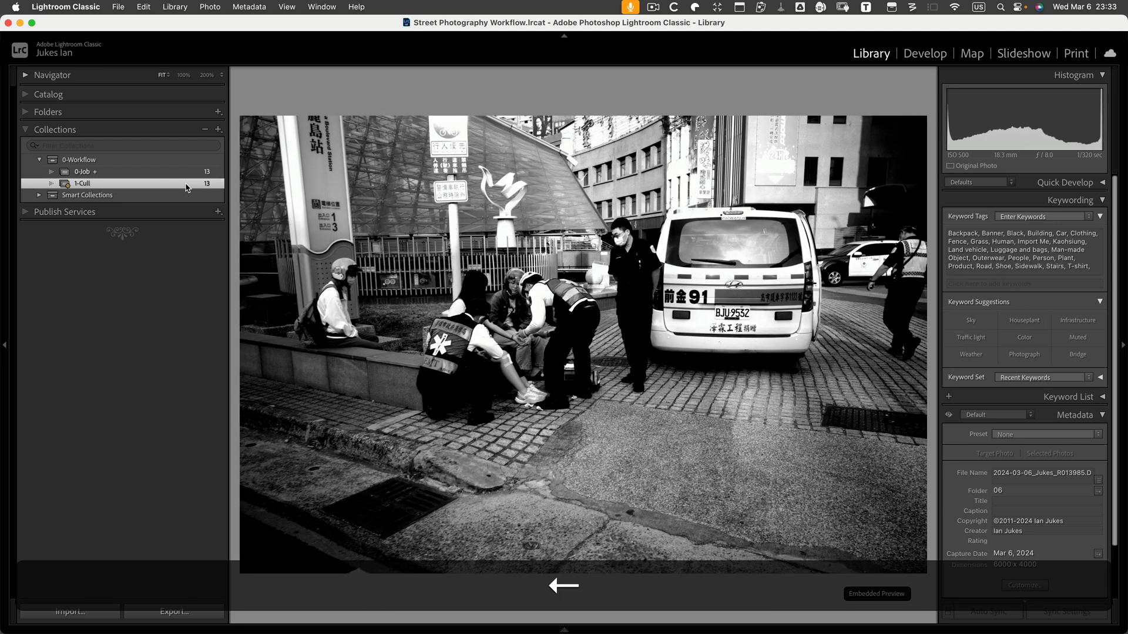
{"action": "key", "text": "Left"}
{"action": "key", "text": "Left"}
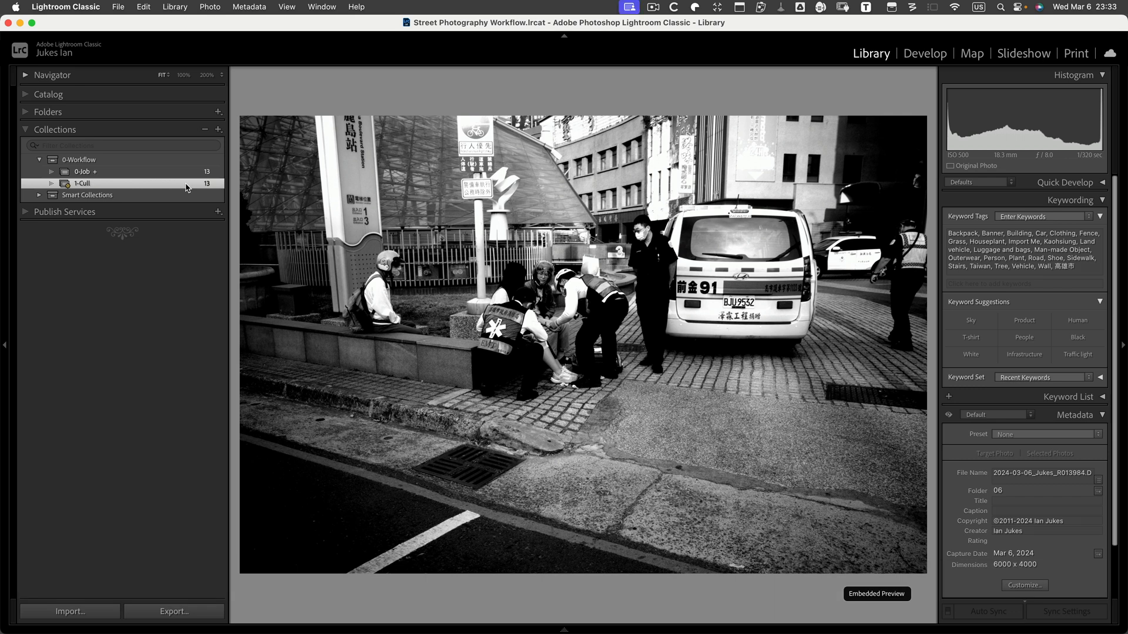
Show the 1-Cull collection in Grid view and adjust the thumbnails to four per row.
{"action": "key", "text": "minus"}
{"action": "key", "text": "minus"}
{"action": "key", "text": "equal"}
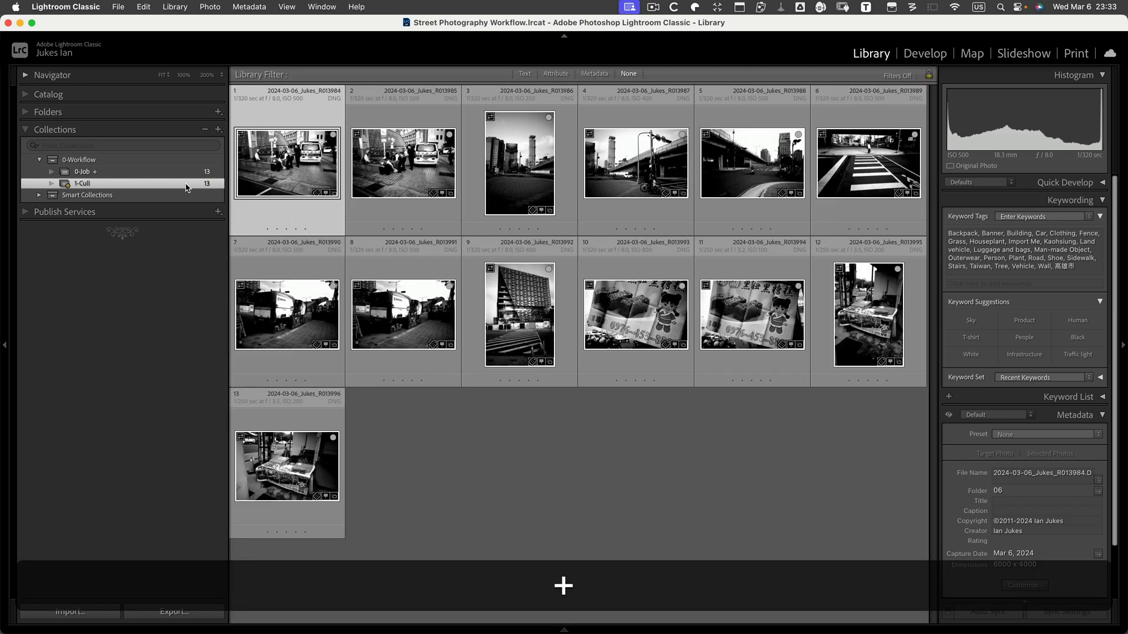
{"action": "key", "text": "minus"}
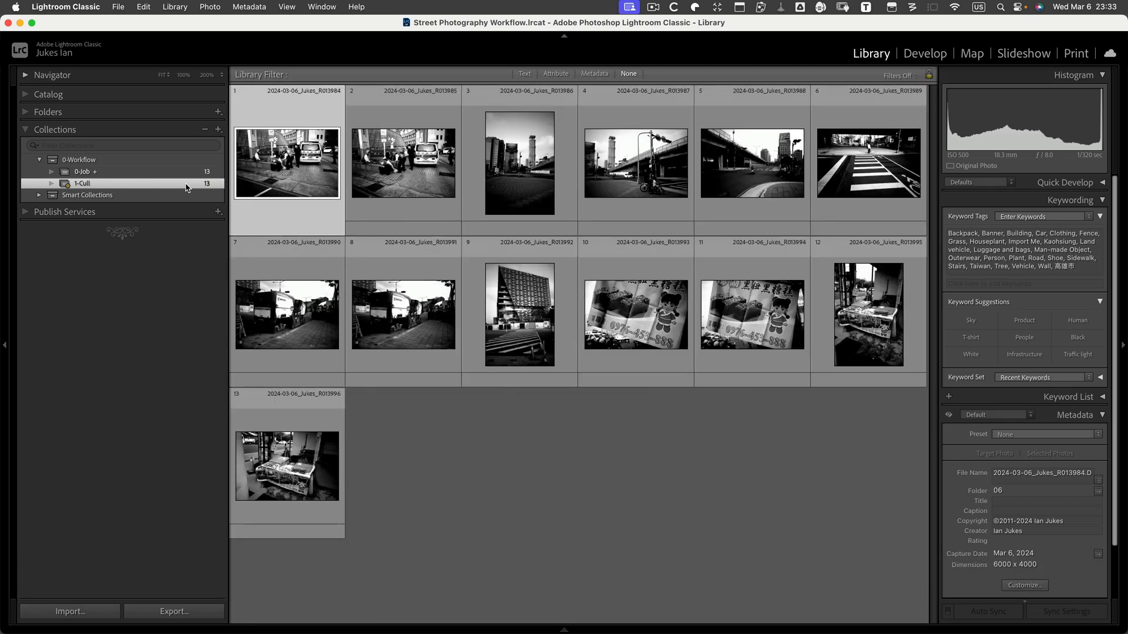
{"action": "key", "text": "equal"}
{"action": "key", "text": "equal"}
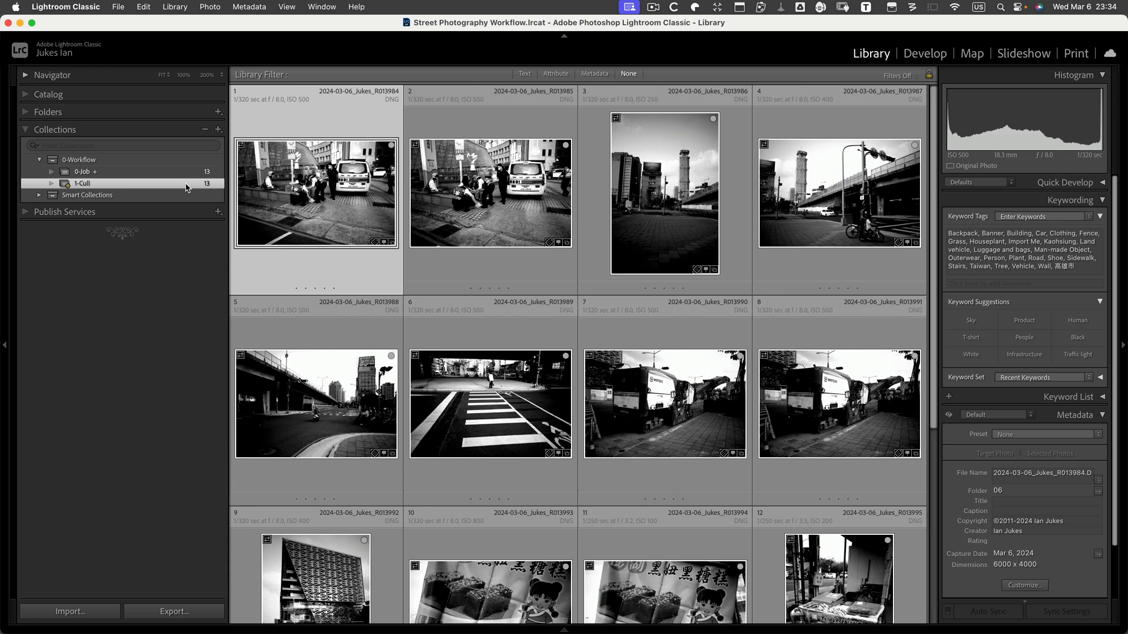
Hide the side panels, filter bar and module picker, and switch the photo grid to full screen.
{"action": "key", "text": "Tab"}
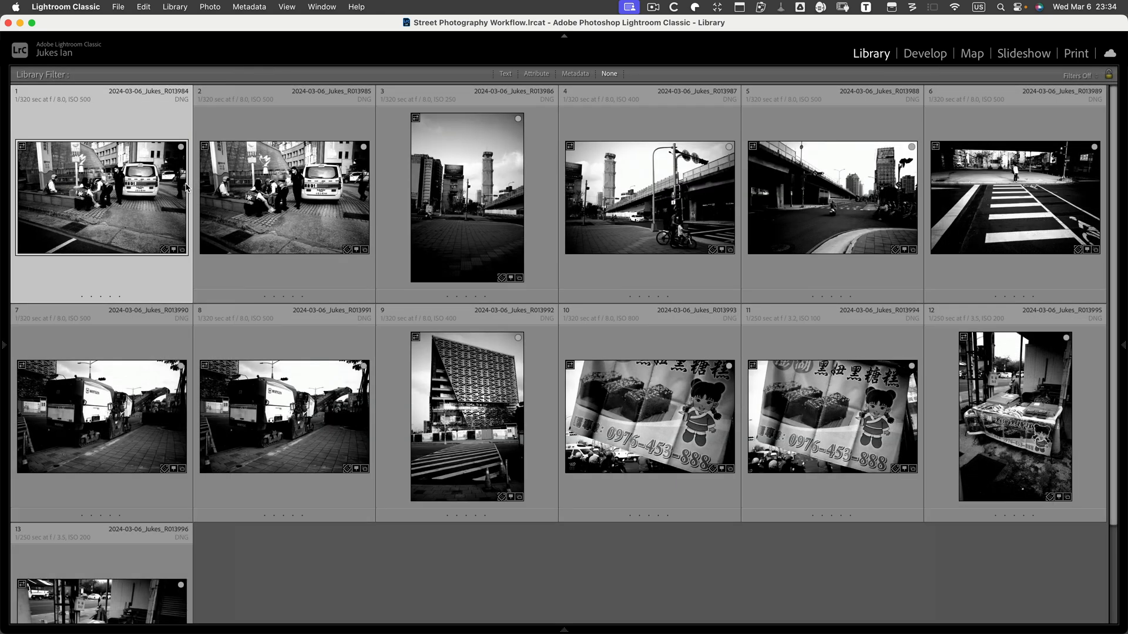
{"action": "key", "text": "backslash"}
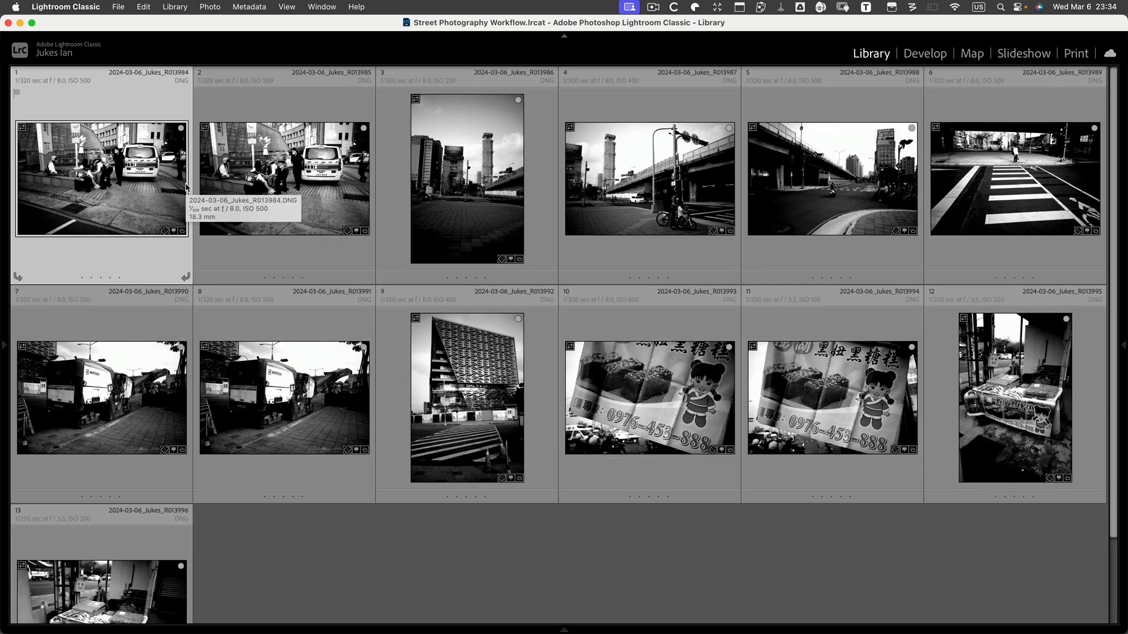
{"action": "key", "text": "F5"}
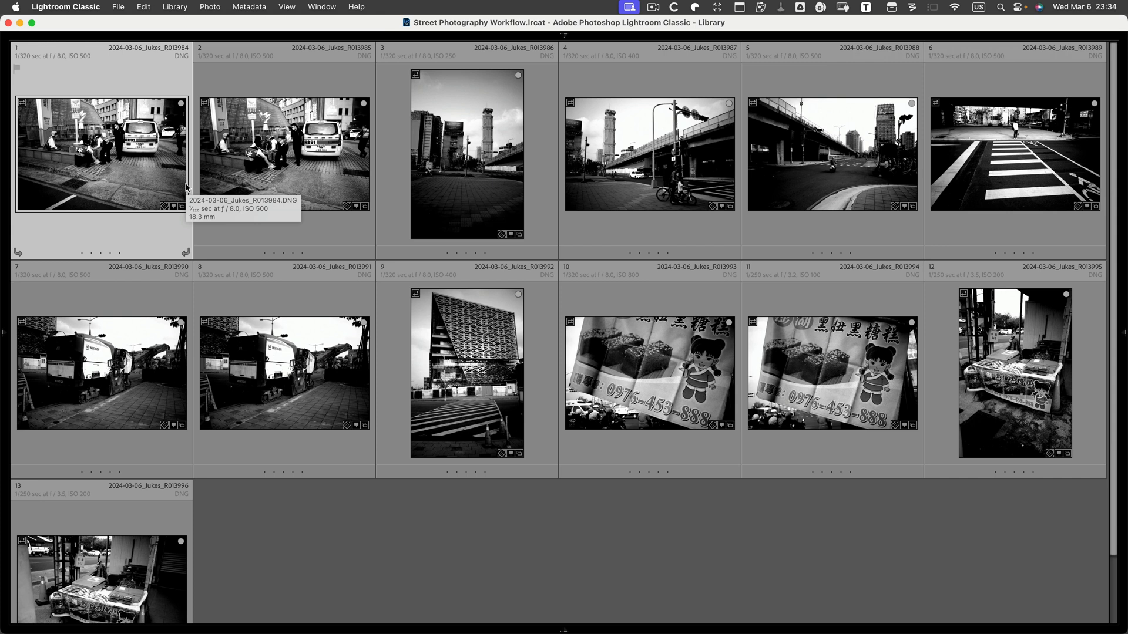
{"action": "key", "text": "f"}
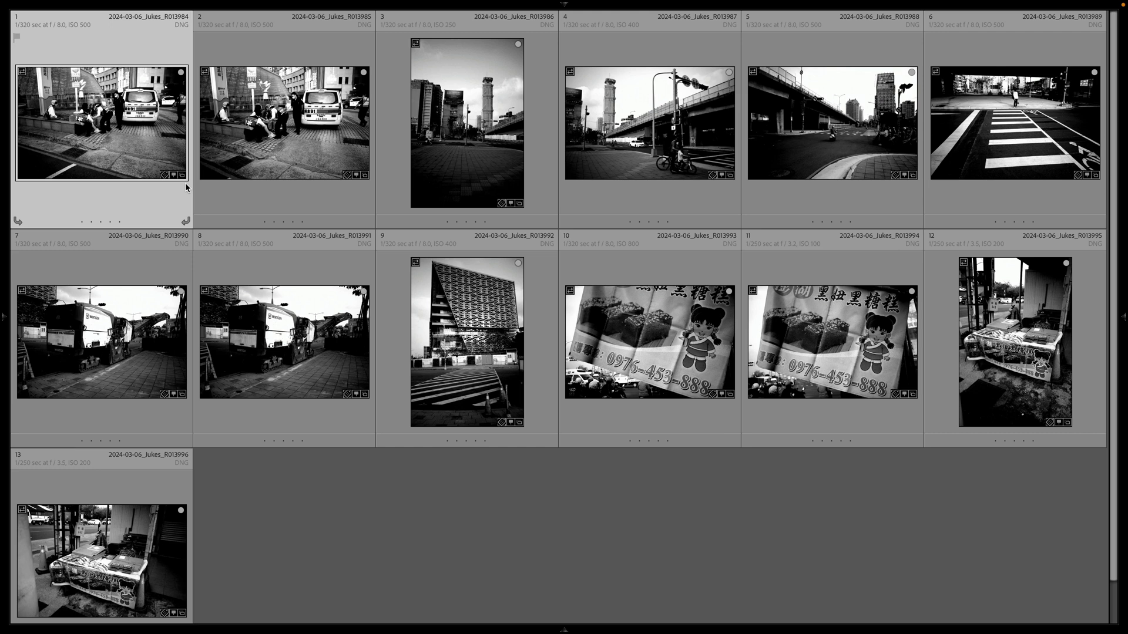
Enlarge the full-screen grid thumbnails to three per row.
{"action": "key", "text": "plus"}
{"action": "key", "text": "plus"}
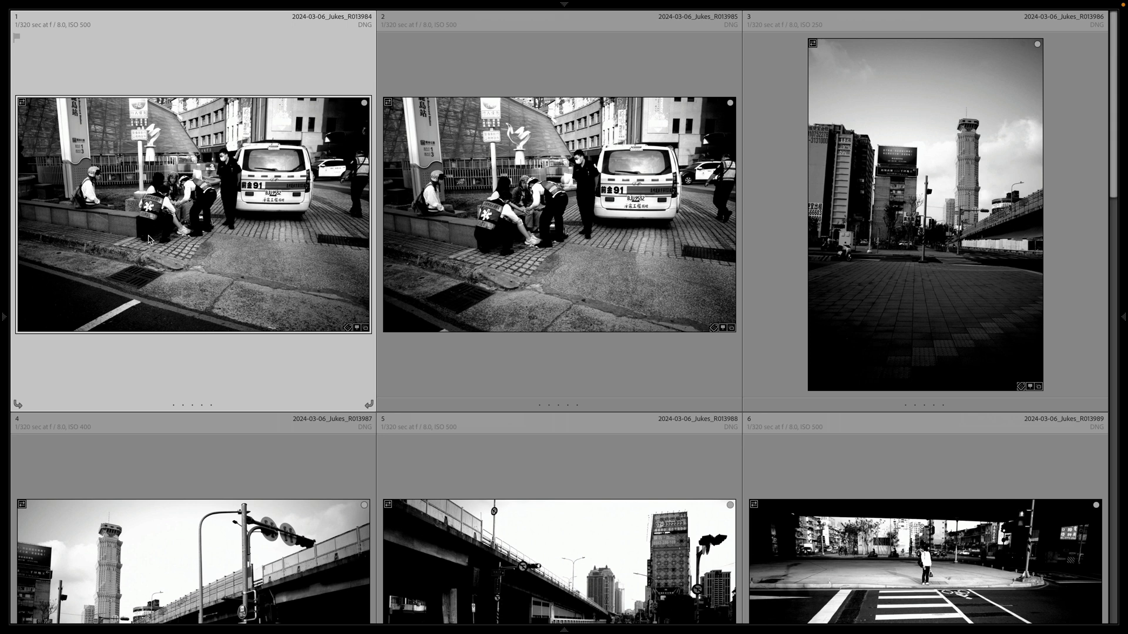
{"action": "scroll", "coordinate": [306, 540], "scroll_direction": "down", "scroll_amount": 1}
{"action": "scroll", "coordinate": [317, 541], "scroll_direction": "up", "scroll_amount": 1}
Flag photos R013984, R013986, R013987 and R013988 as picks, and reject R013985 and R013989.
{"action": "key", "text": "p"}
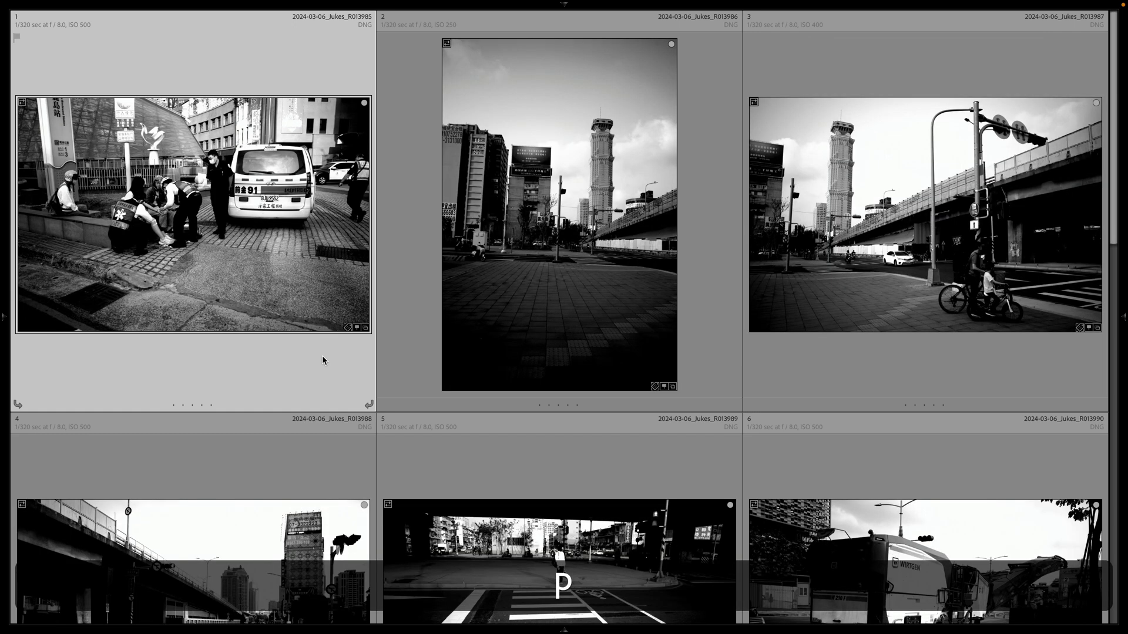
{"action": "key", "text": "x"}
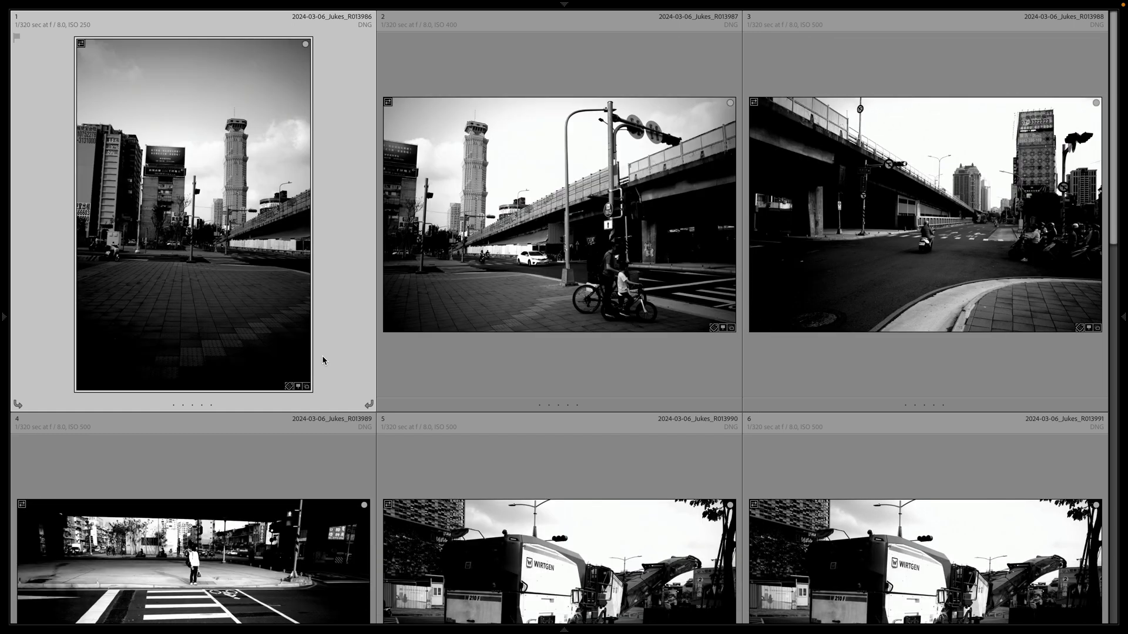
{"action": "key", "text": "p"}
{"action": "key", "text": "p"}
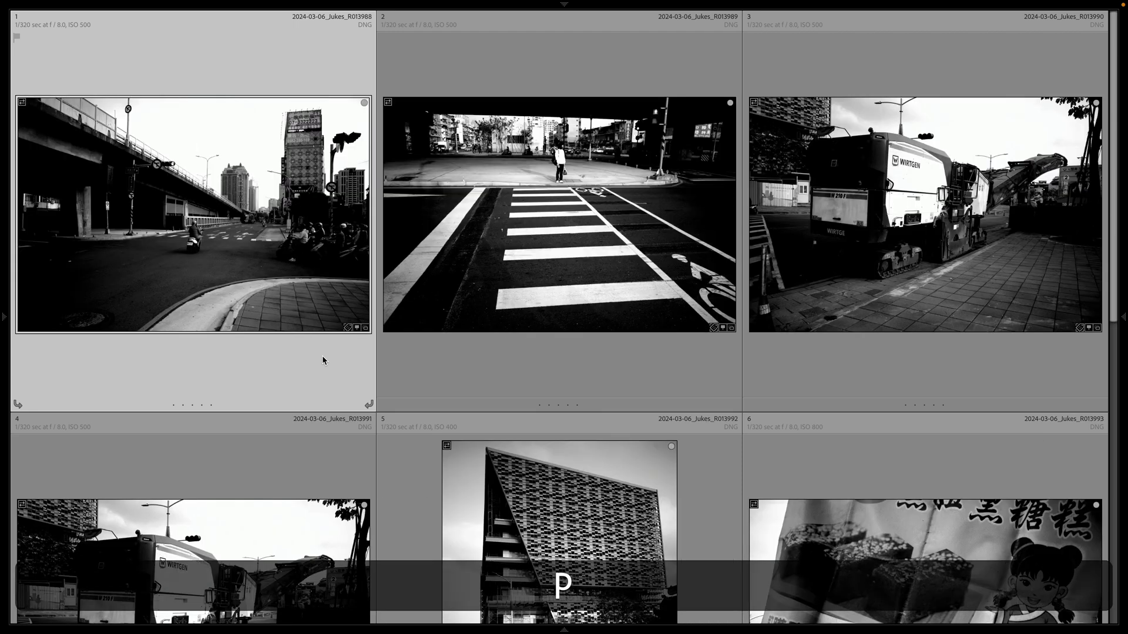
{"action": "key", "text": "p"}
{"action": "key", "text": "x"}
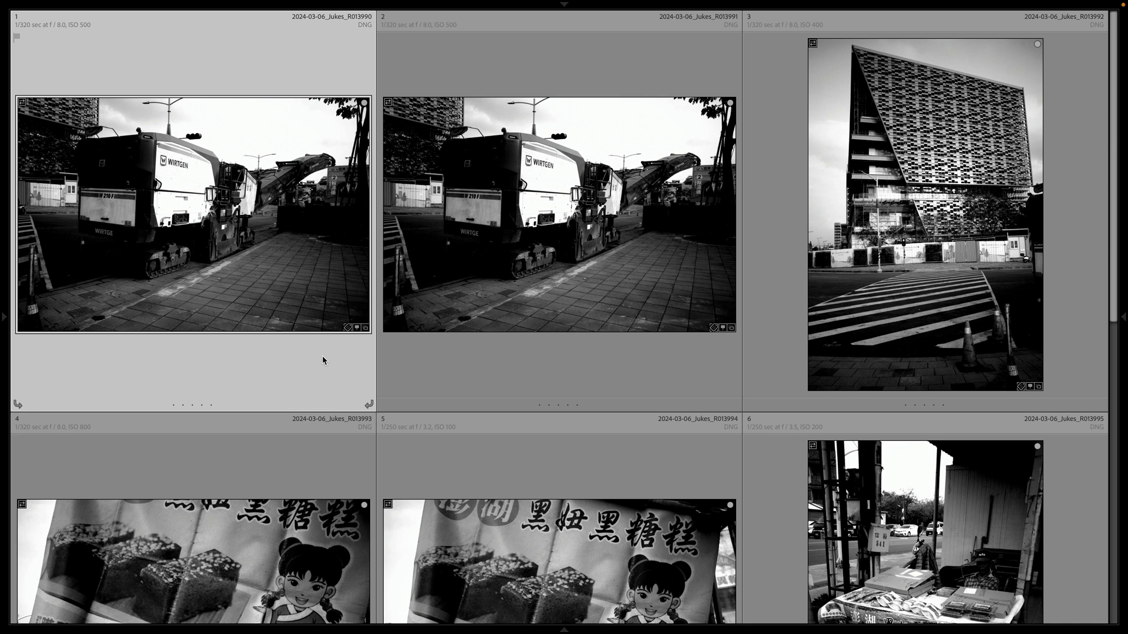
Flag photos R013990, R013992, R013994, R013995 and R013996 as picks, and reject R013991 and R013993.
{"action": "key", "text": "p"}
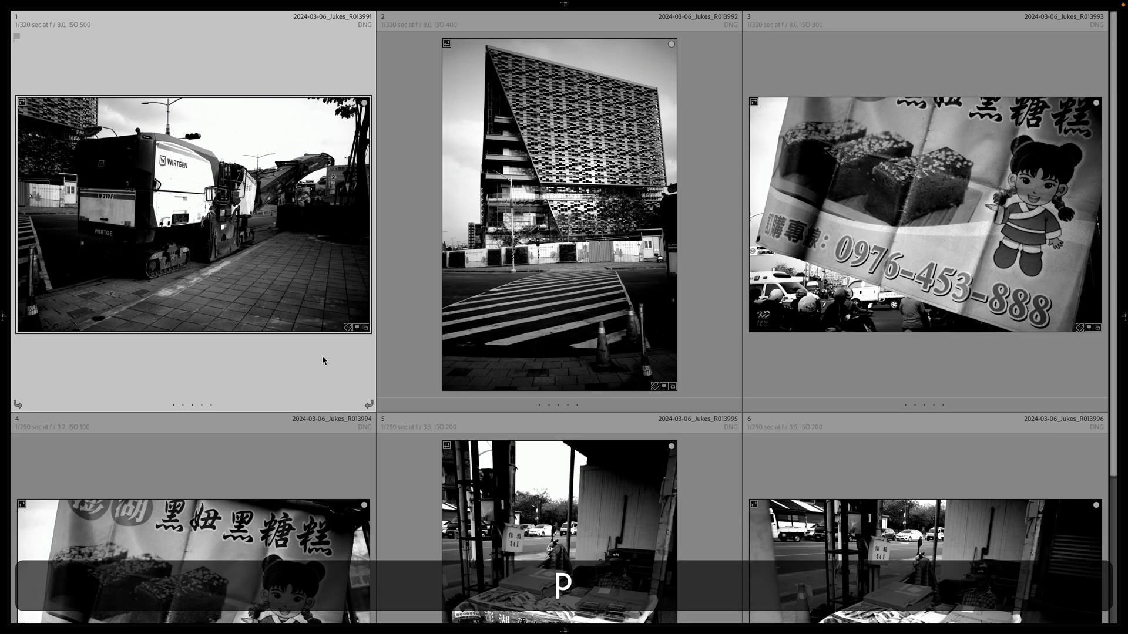
{"action": "key", "text": "x"}
{"action": "key", "text": "p"}
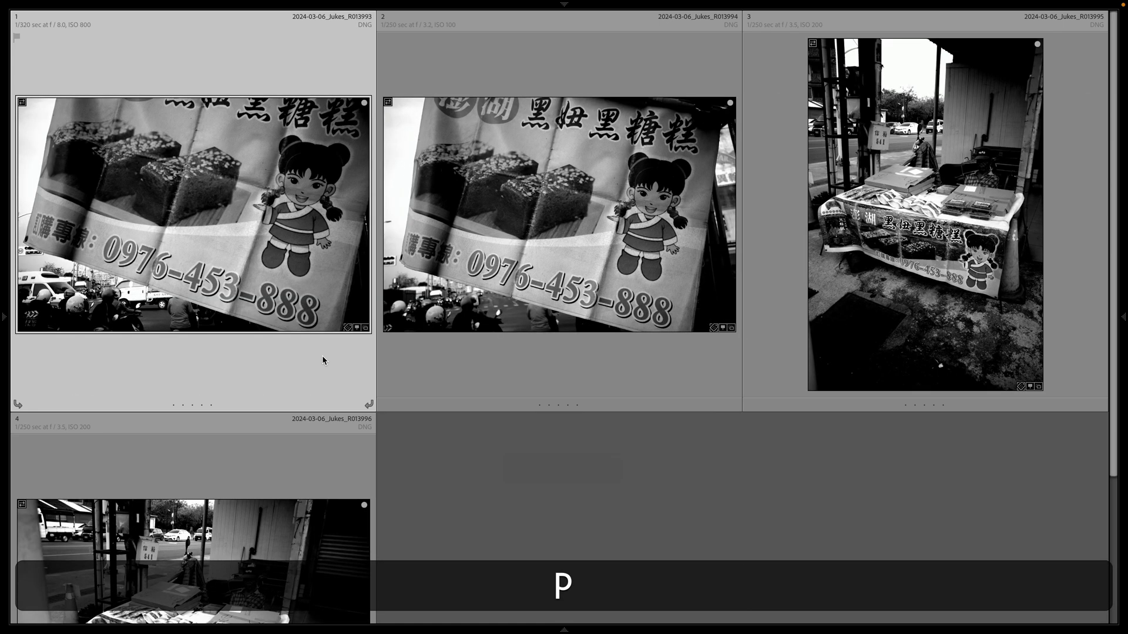
{"action": "key", "text": "x"}
{"action": "key", "text": "p"}
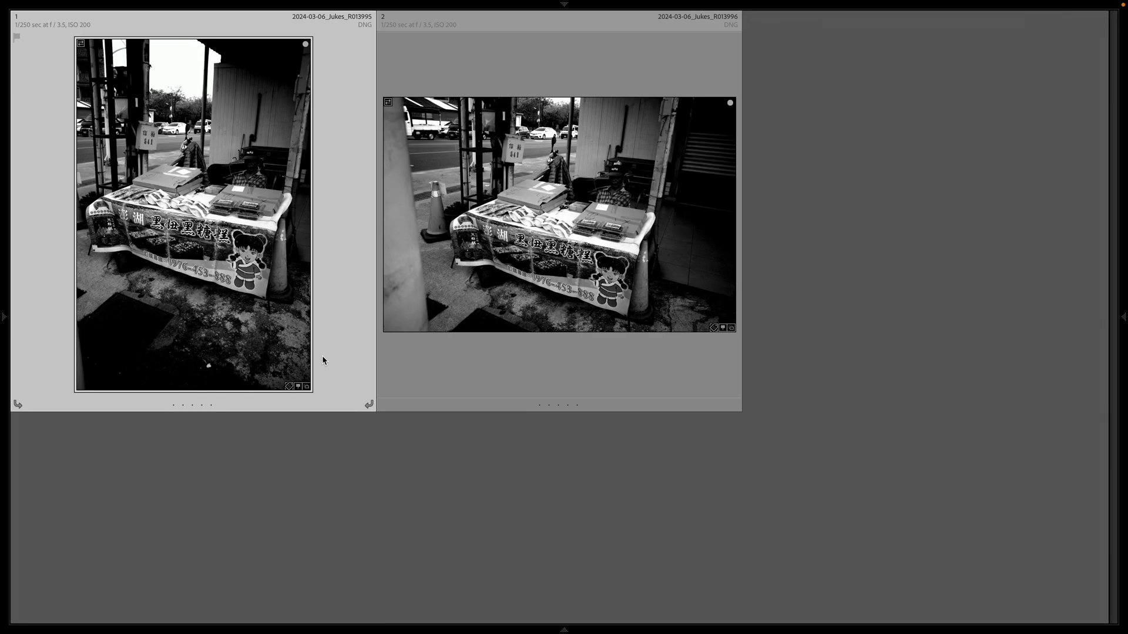
{"action": "key", "text": "p"}
{"action": "key", "text": "p"}
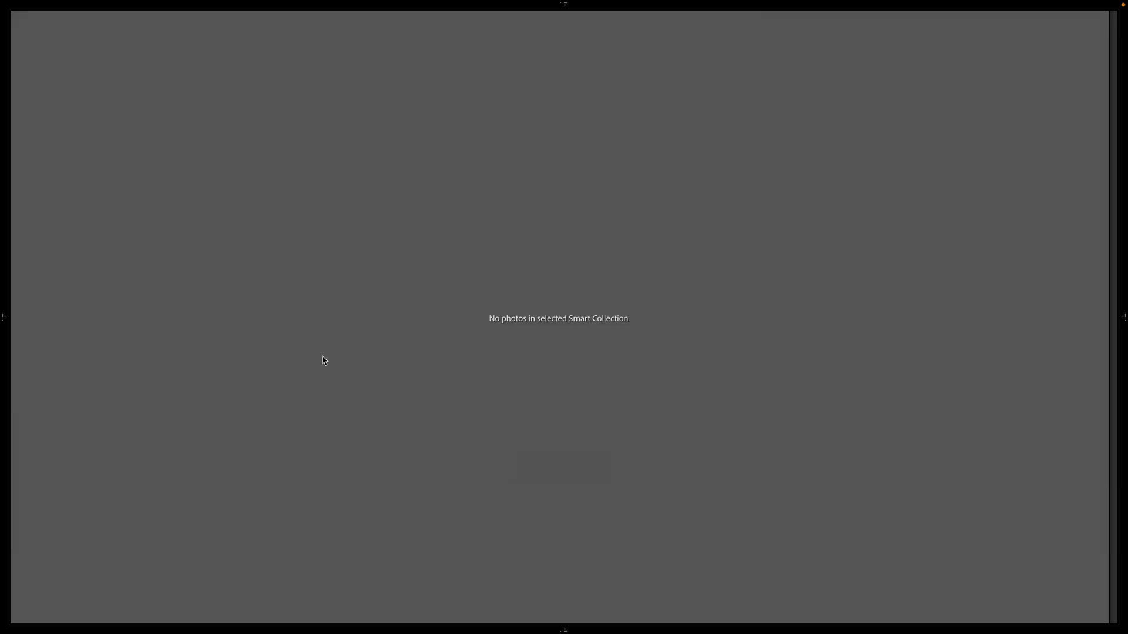
Bring back the side panels and review the rules of the 1-Cull smart collection.
{"action": "key", "text": "Tab"}
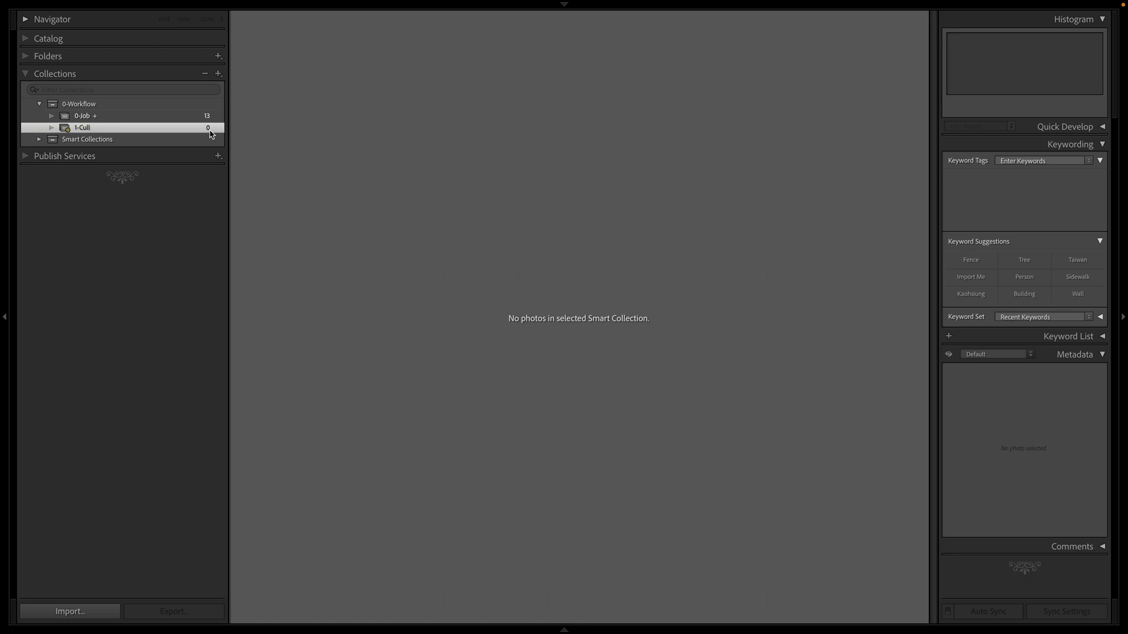
{"action": "double_click", "coordinate": [160, 131]}
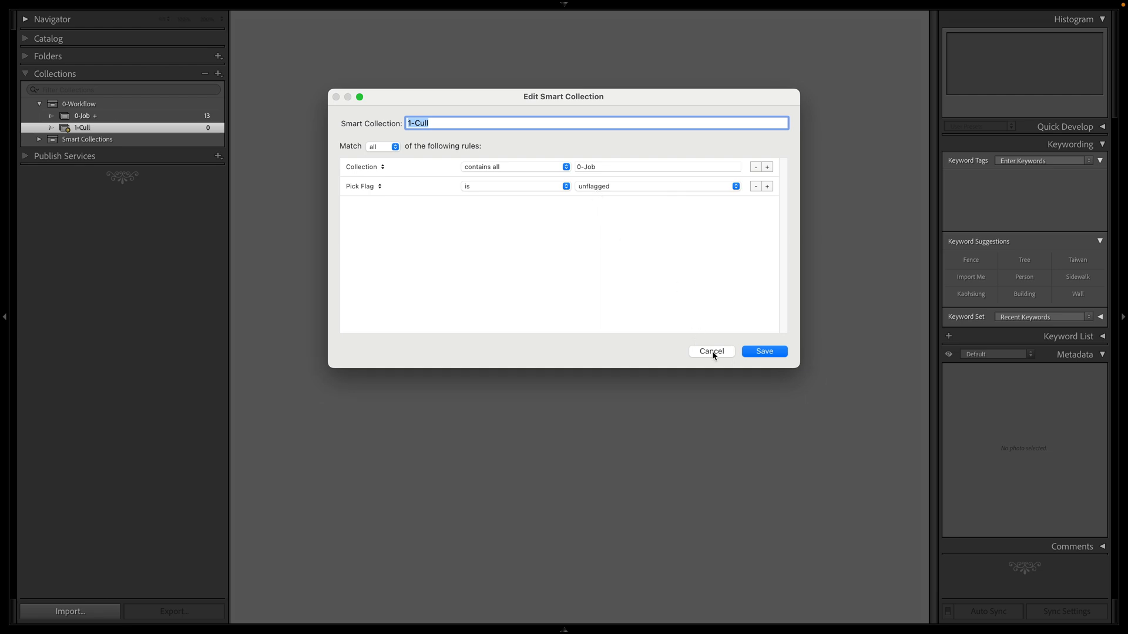
{"action": "left_click", "coordinate": [766, 352]}
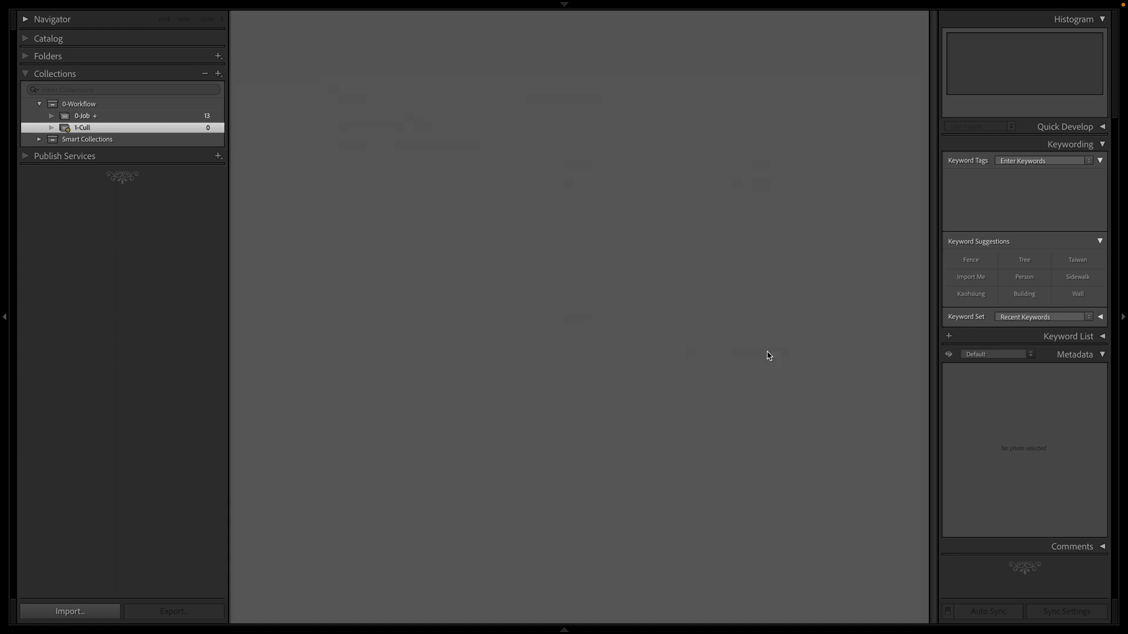
Duplicate the 1-Cull smart collection and rename the copy 2-Rate.
{"action": "left_click", "coordinate": [126, 134]}
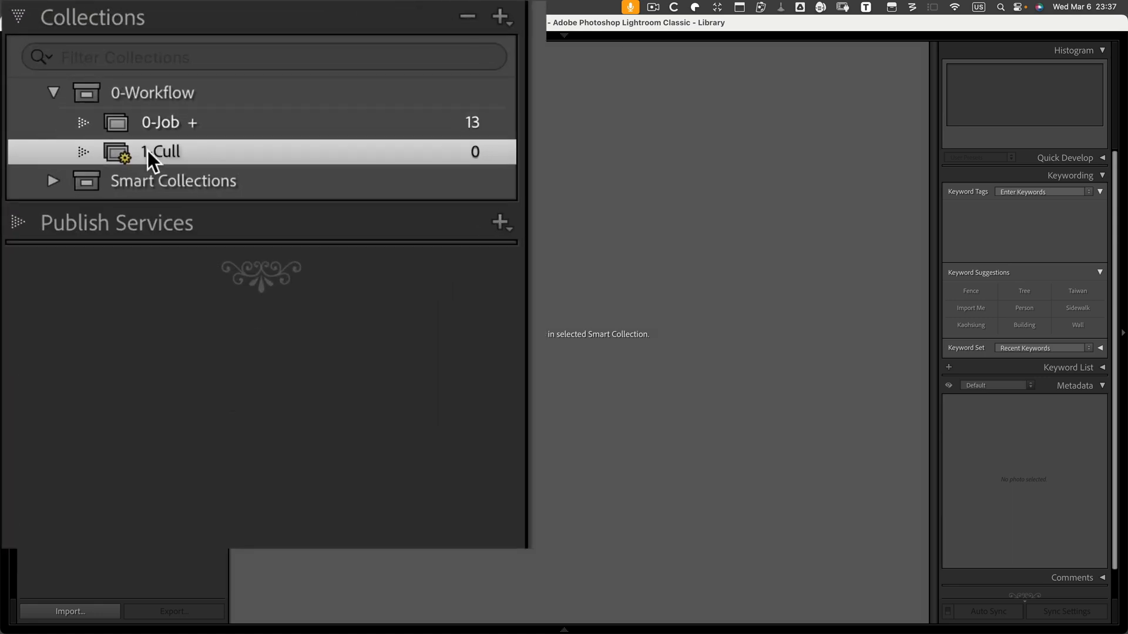
{"action": "right_click", "coordinate": [147, 150]}
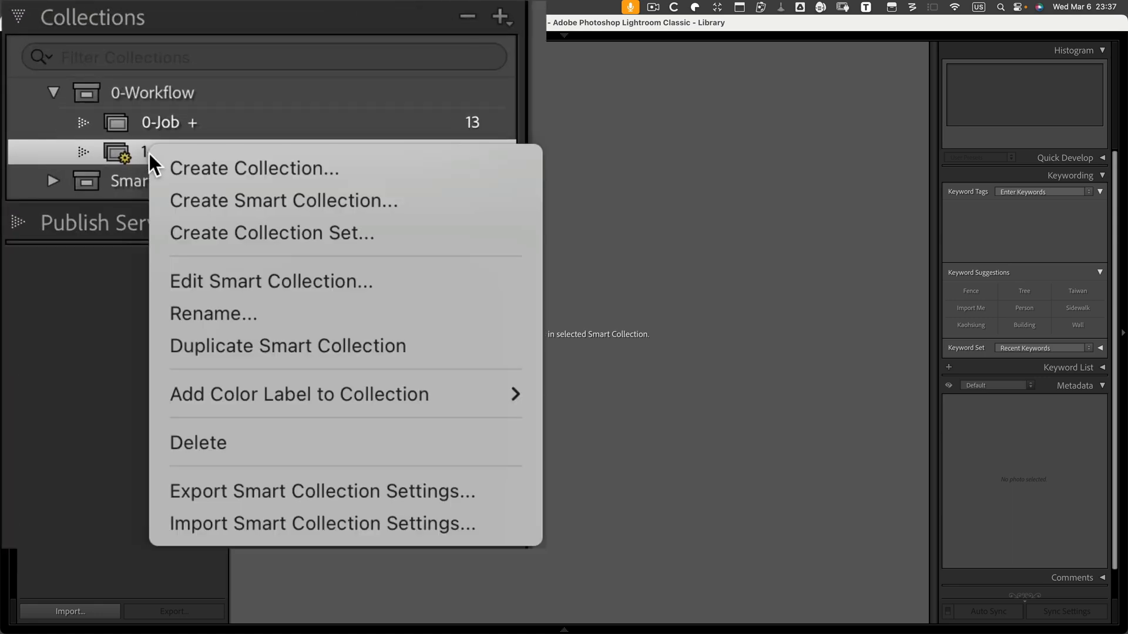
{"action": "left_click", "coordinate": [244, 349]}
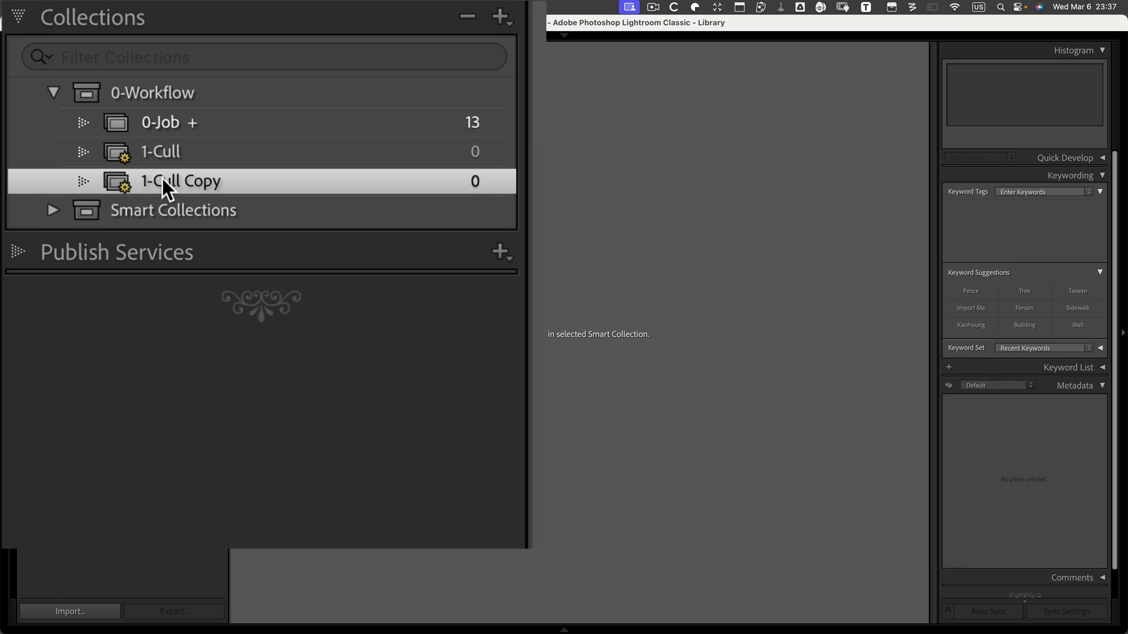
{"action": "double_click", "coordinate": [162, 178]}
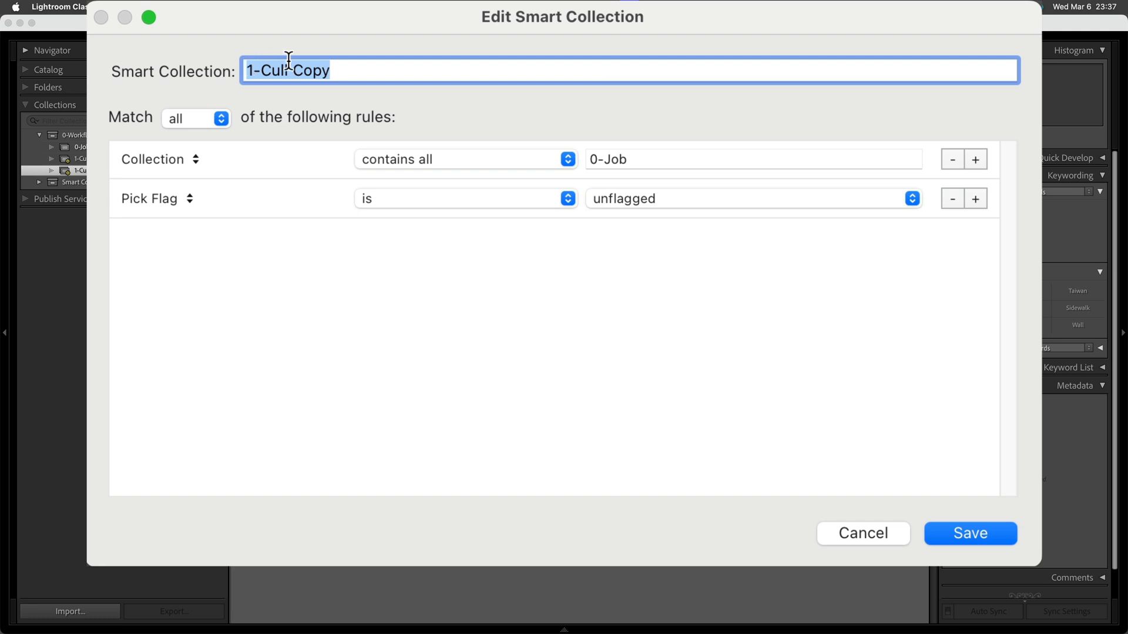
{"action": "left_click_drag", "start_coordinate": [353, 74], "coordinate": [231, 69]}
{"action": "type", "text": "2"}
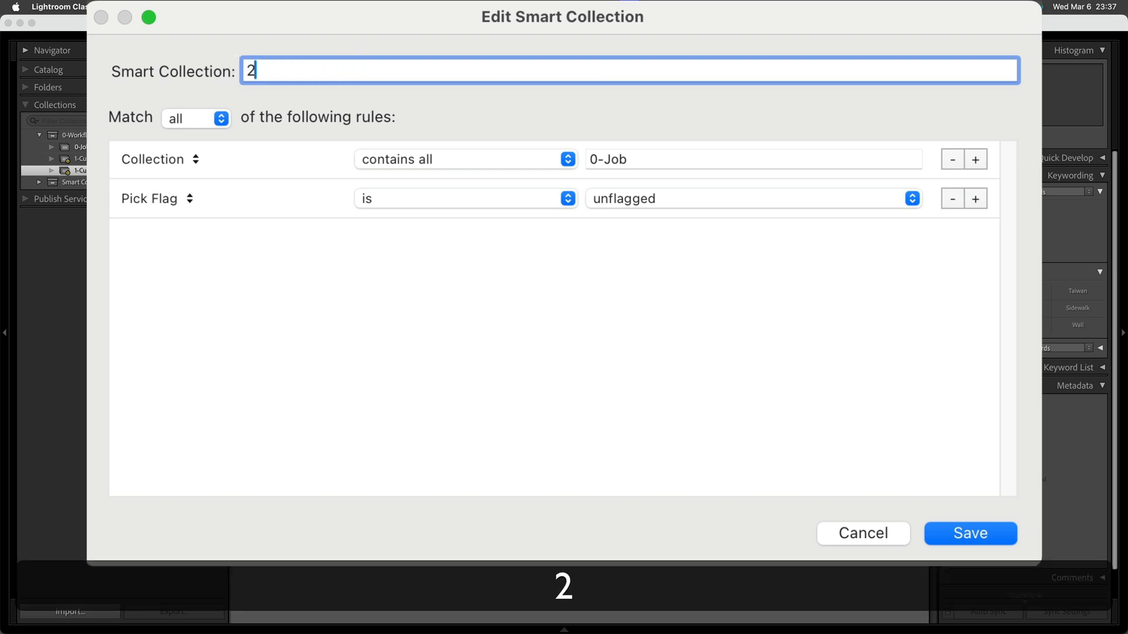
{"action": "type", "text": "-Rate"}
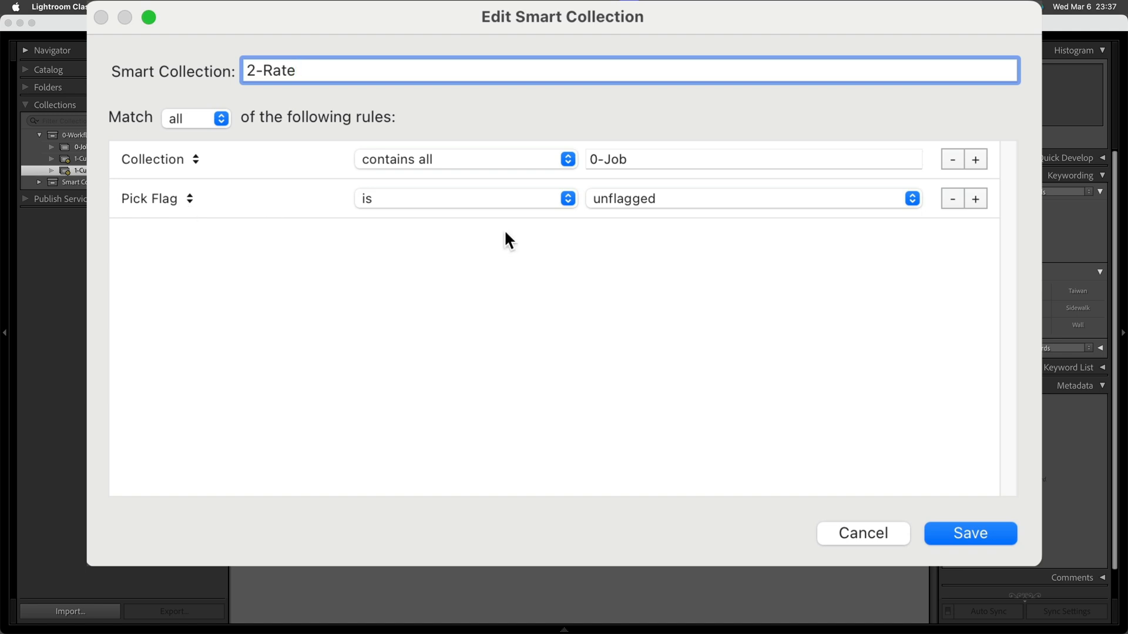
Set the 2-Rate Pick Flag rule to flagged, and add a rule requiring Rating is less than one star.
{"action": "left_click", "coordinate": [909, 198]}
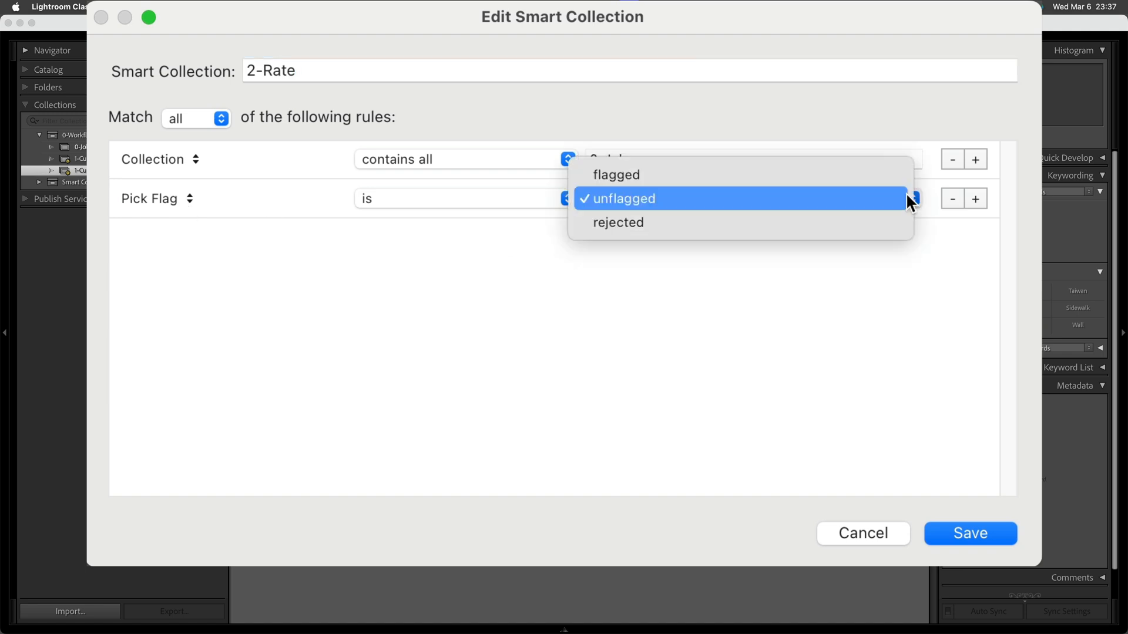
{"action": "left_click", "coordinate": [825, 170]}
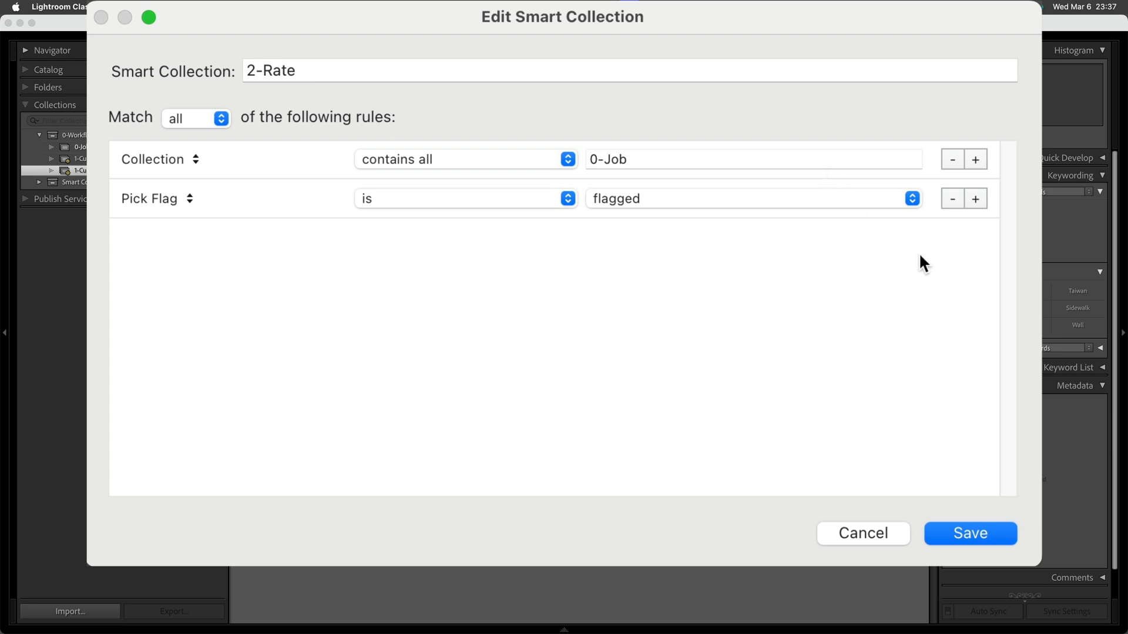
{"action": "left_click", "coordinate": [975, 199]}
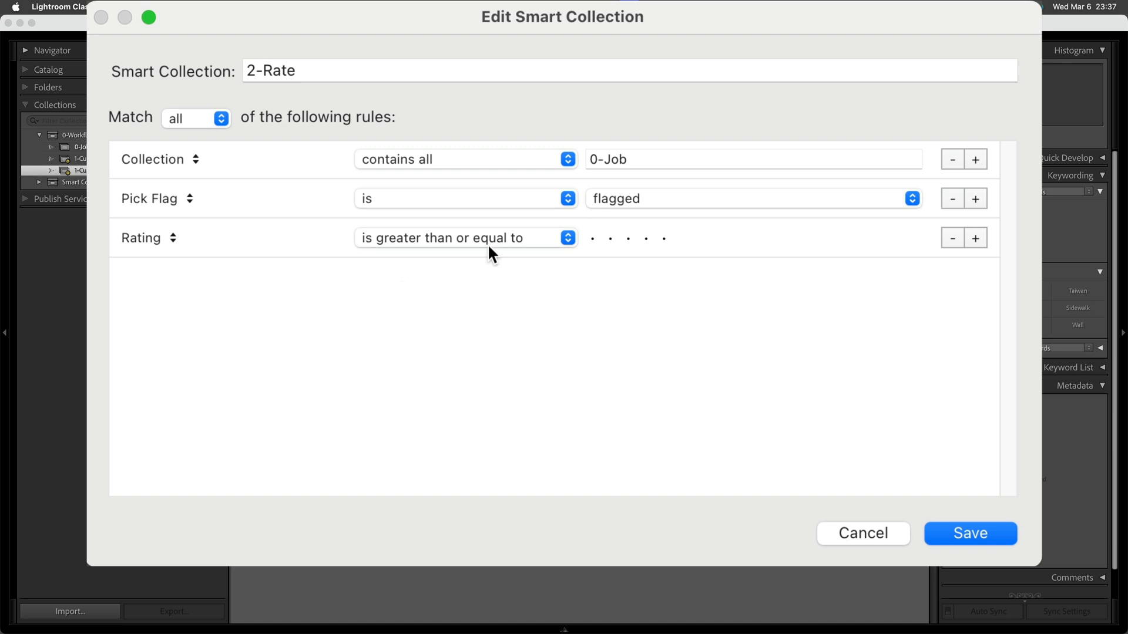
{"action": "left_click", "coordinate": [568, 238]}
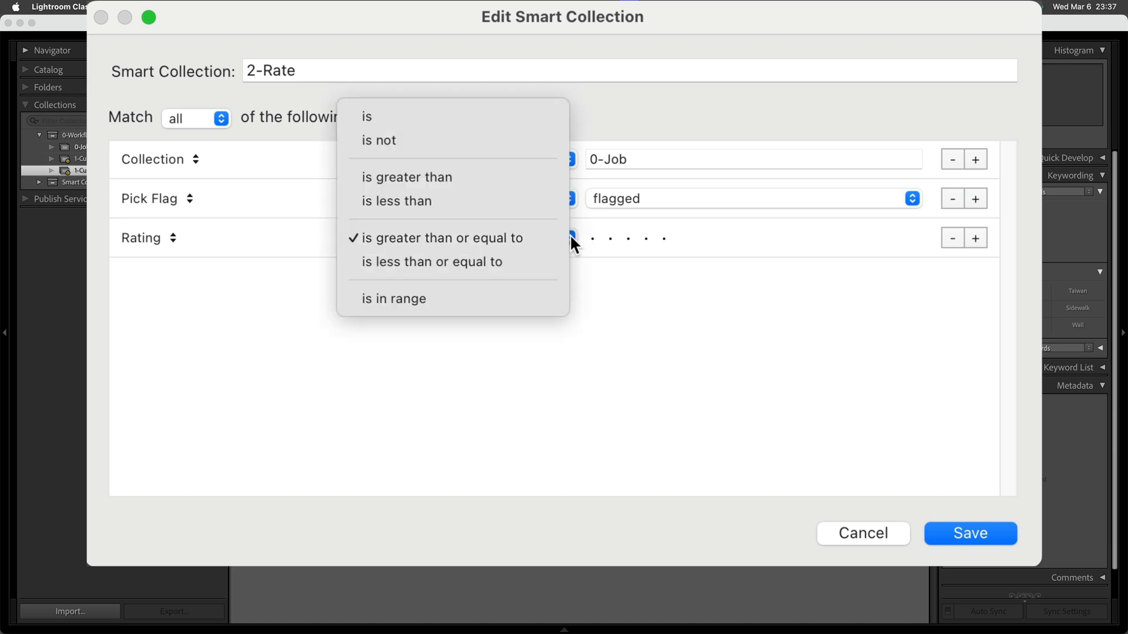
{"action": "left_click", "coordinate": [502, 201]}
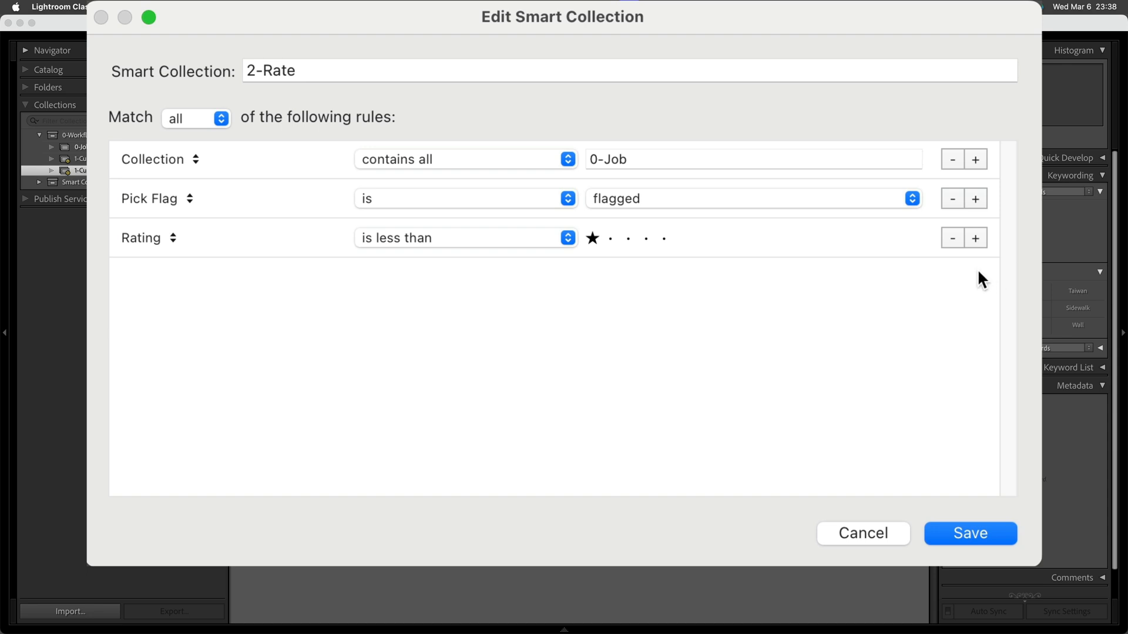
Add a rule requiring File Type is not Video to the 2-Rate smart collection and save it.
{"action": "left_click", "coordinate": [976, 239]}
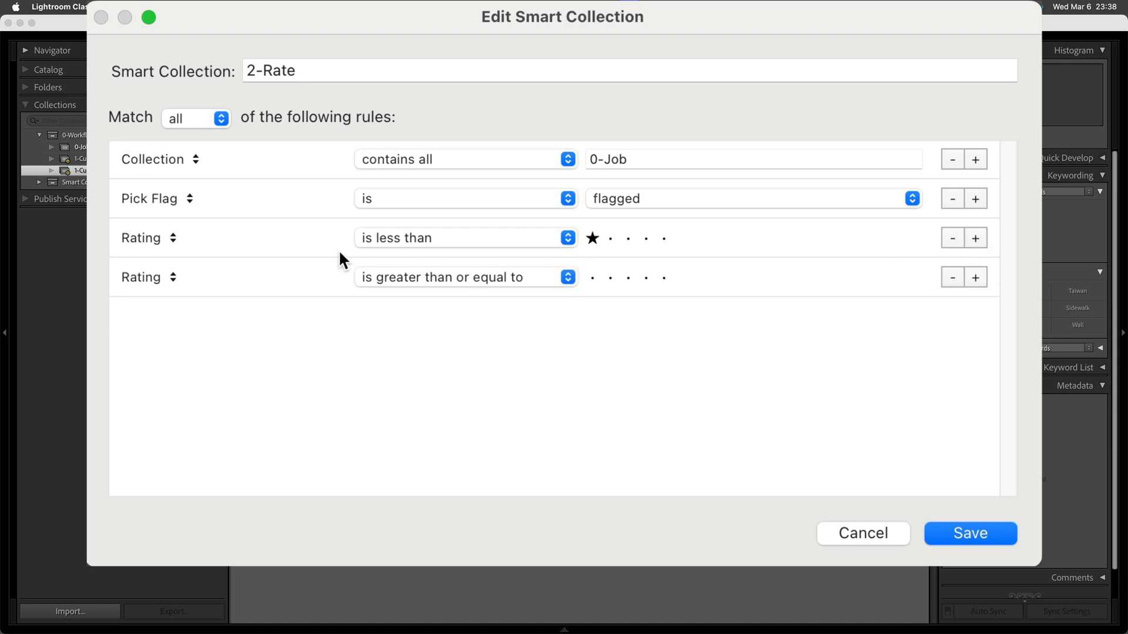
{"action": "left_click", "coordinate": [145, 288]}
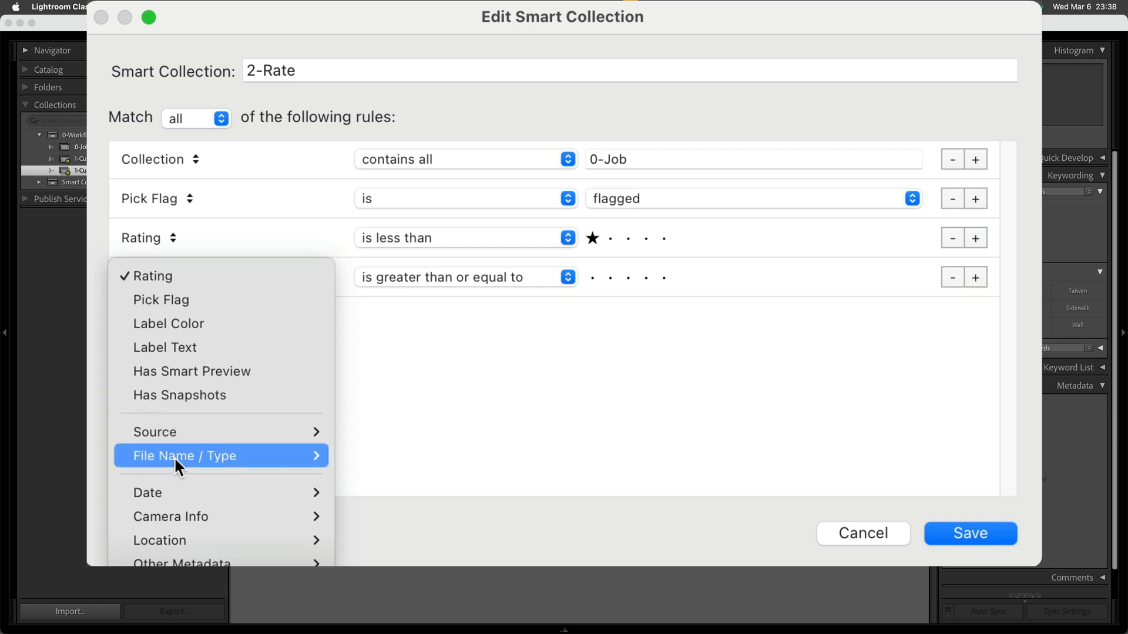
{"action": "mouse_move", "coordinate": [178, 459]}
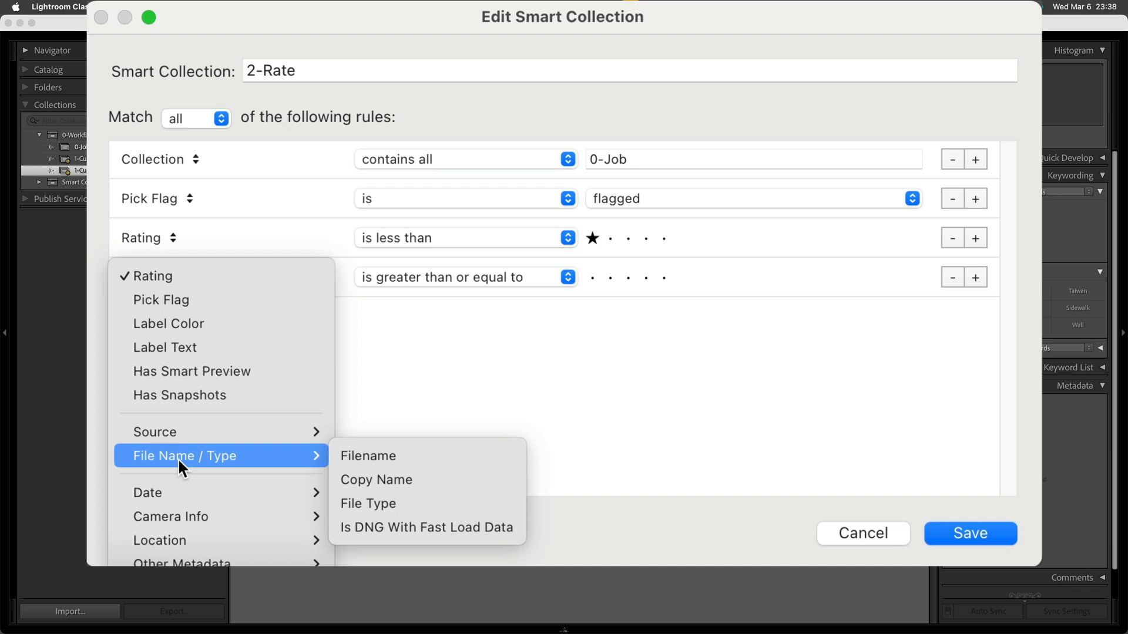
{"action": "left_click", "coordinate": [387, 502]}
{"action": "left_click", "coordinate": [521, 285]}
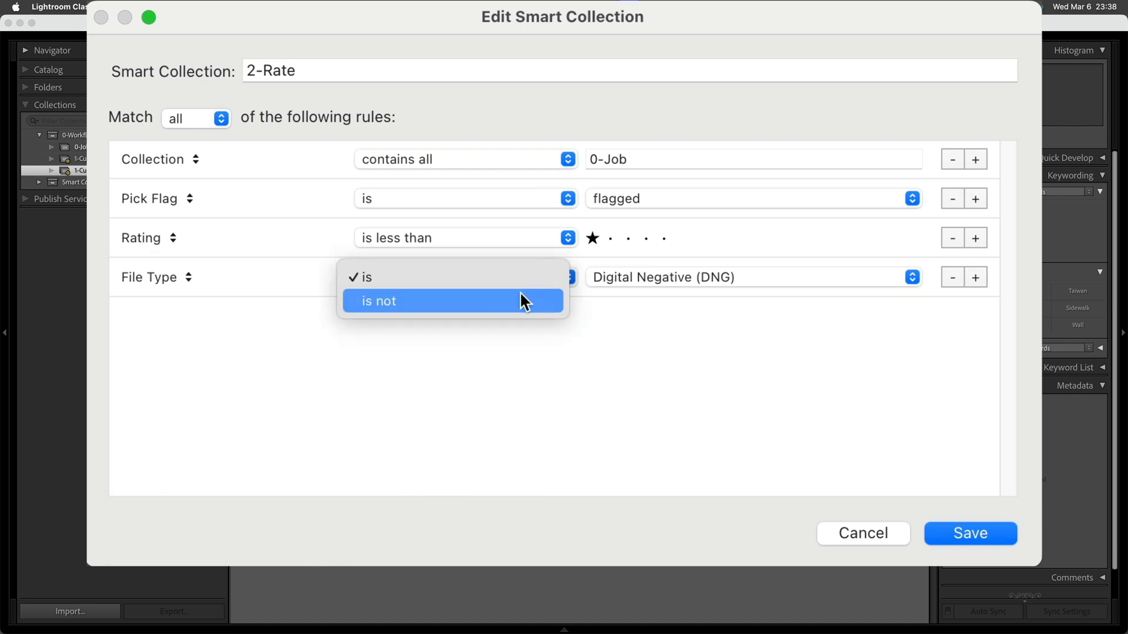
{"action": "left_click", "coordinate": [520, 298]}
{"action": "left_click", "coordinate": [632, 277]}
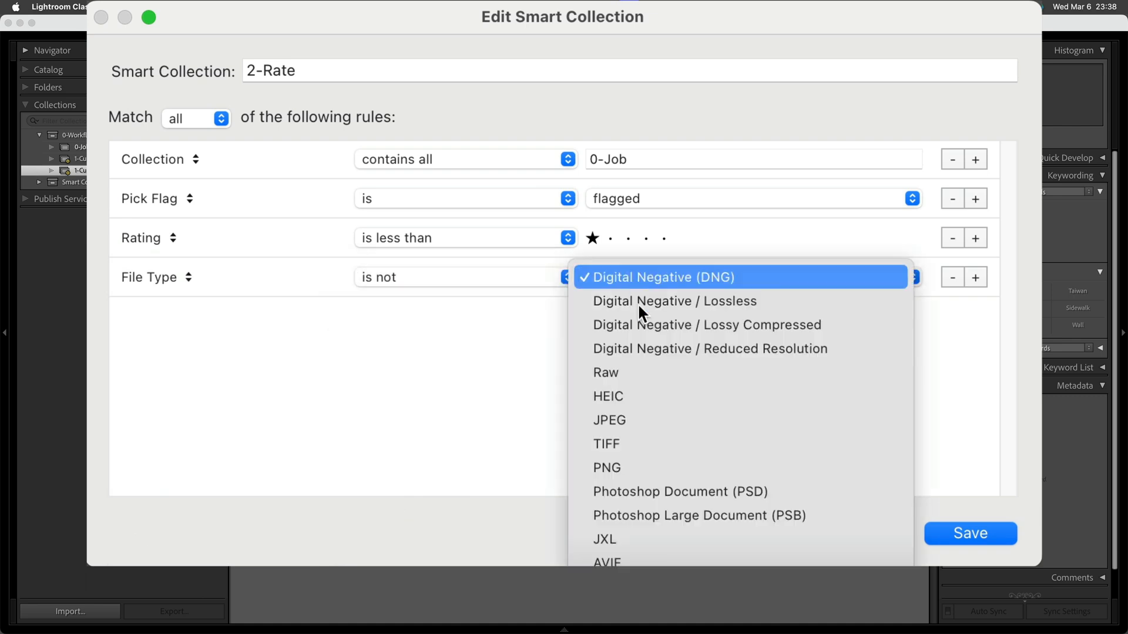
{"action": "left_click", "coordinate": [640, 587]}
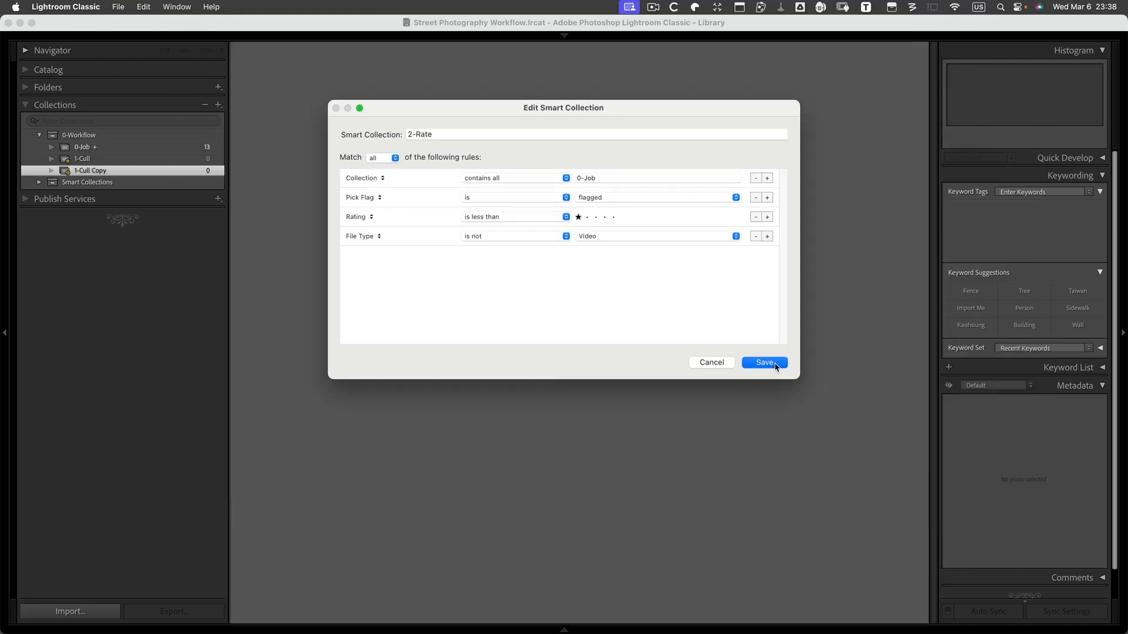
{"action": "left_click", "coordinate": [990, 534]}
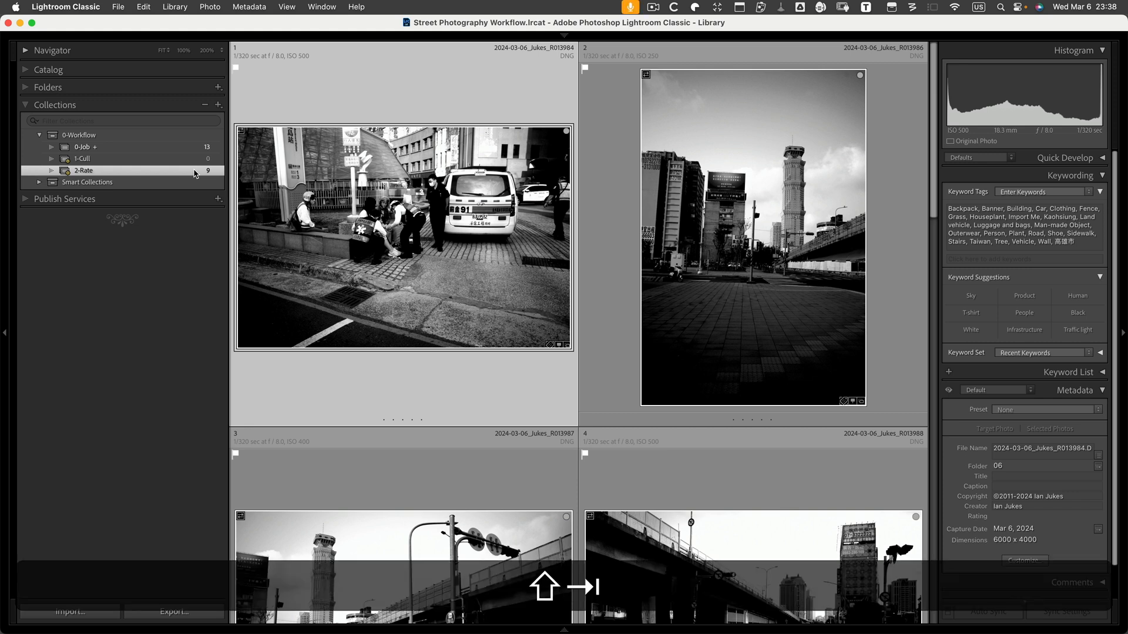
Hide the side panels, then rate R013988 and R013995 two stars and the other seven photos in 2-Rate three stars.
{"action": "key", "text": "shift+Tab"}
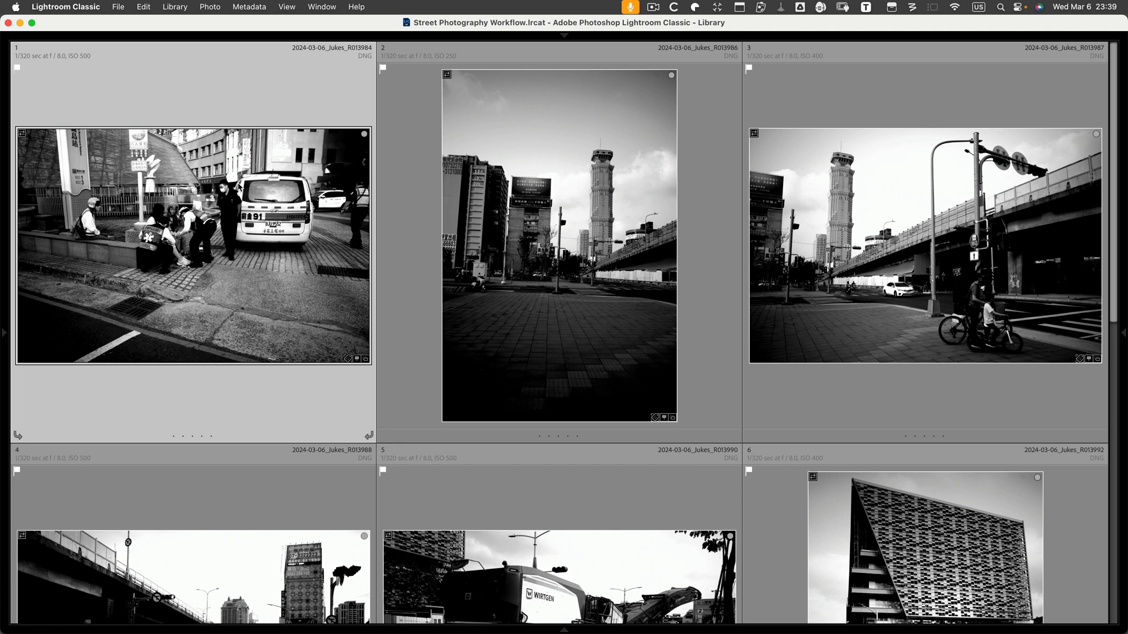
{"action": "key", "text": "3"}
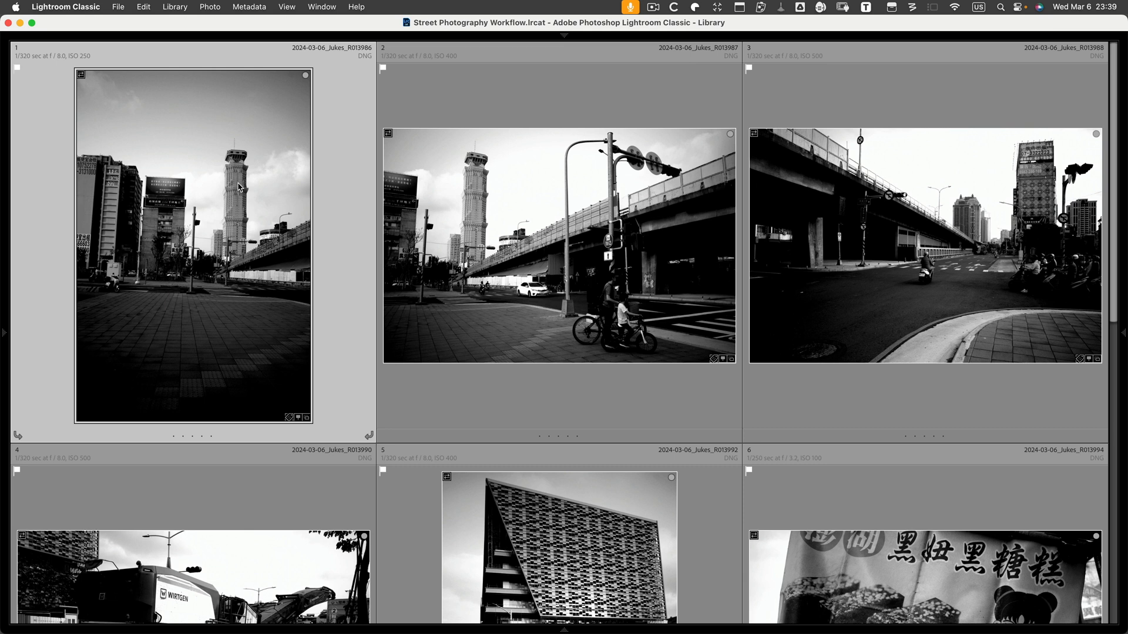
{"action": "key", "text": "3"}
{"action": "key", "text": "3"}
{"action": "key", "text": "2"}
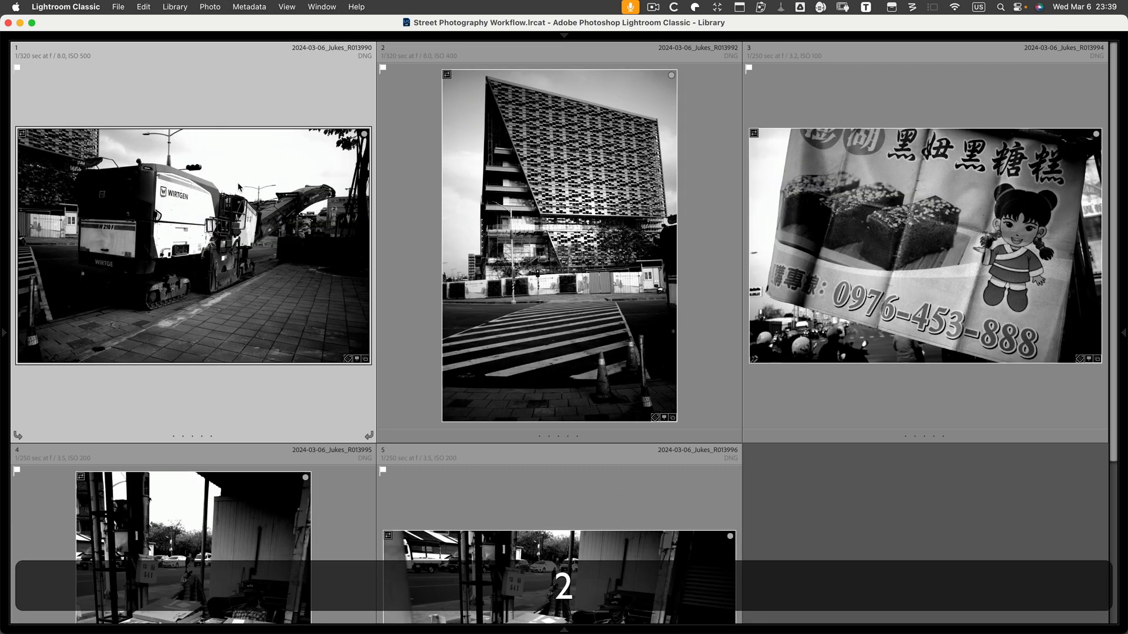
{"action": "key", "text": "3"}
{"action": "key", "text": "3"}
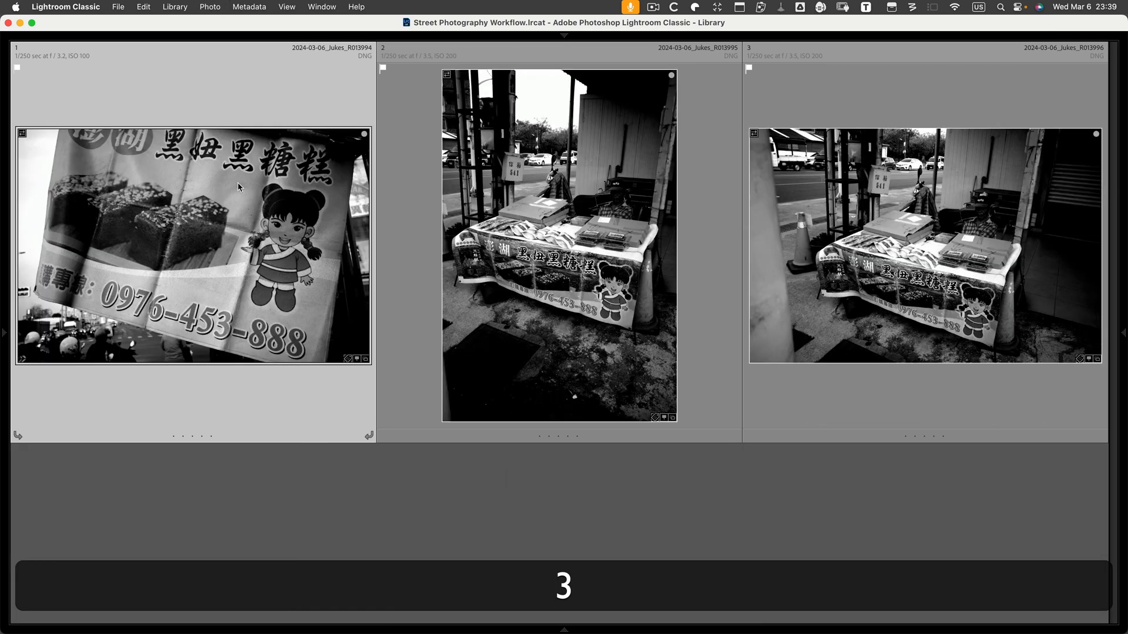
{"action": "key", "text": "3"}
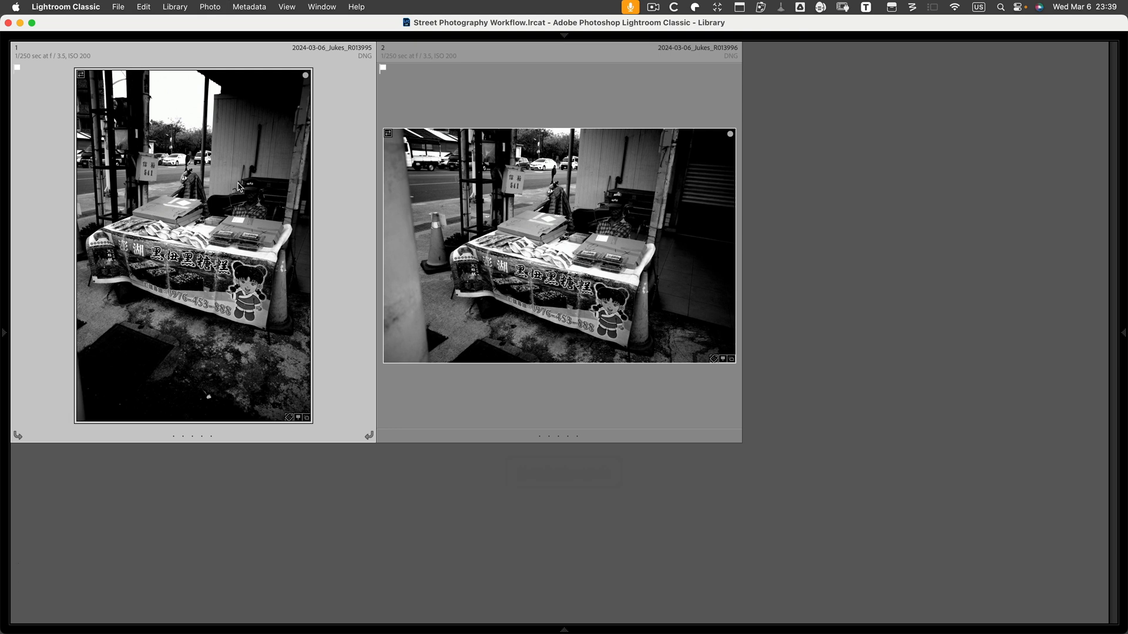
{"action": "key", "text": "2"}
{"action": "key", "text": "3"}
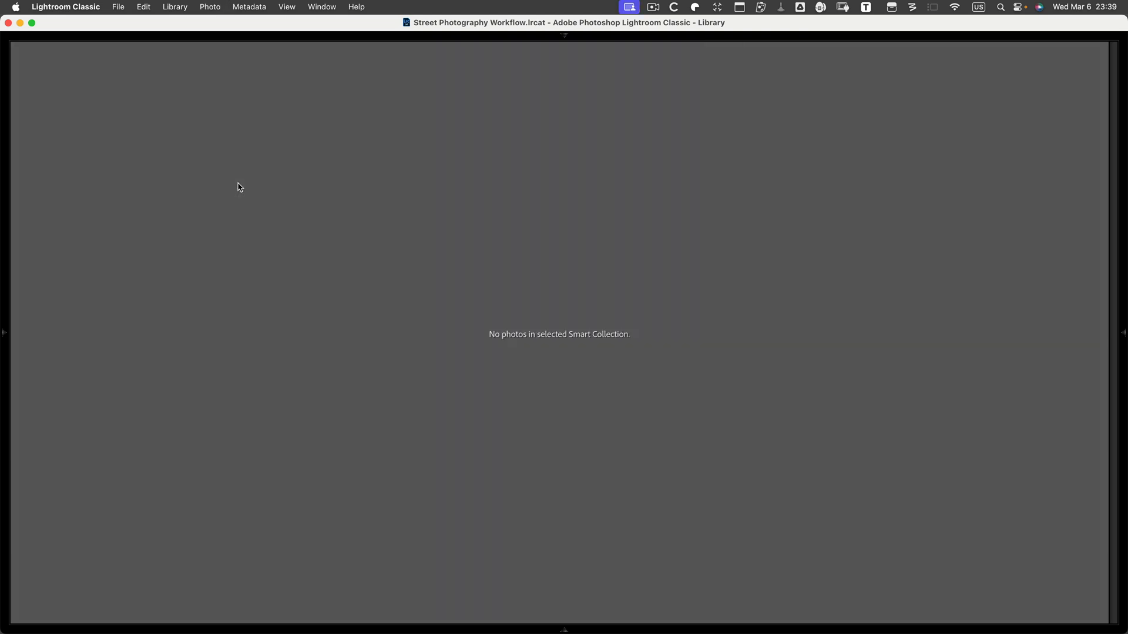
Bring back the side panels, duplicate the 2-Rate smart collection and rename the copy 3-Keywords & Metadata.
{"action": "key", "text": "Tab"}
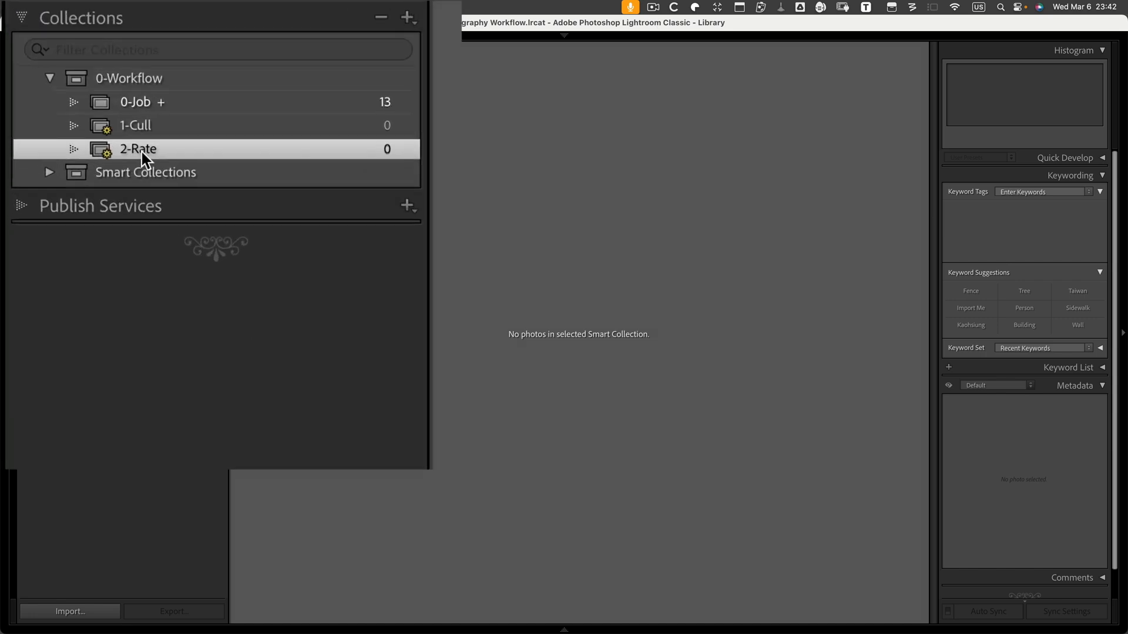
{"action": "right_click", "coordinate": [143, 153]}
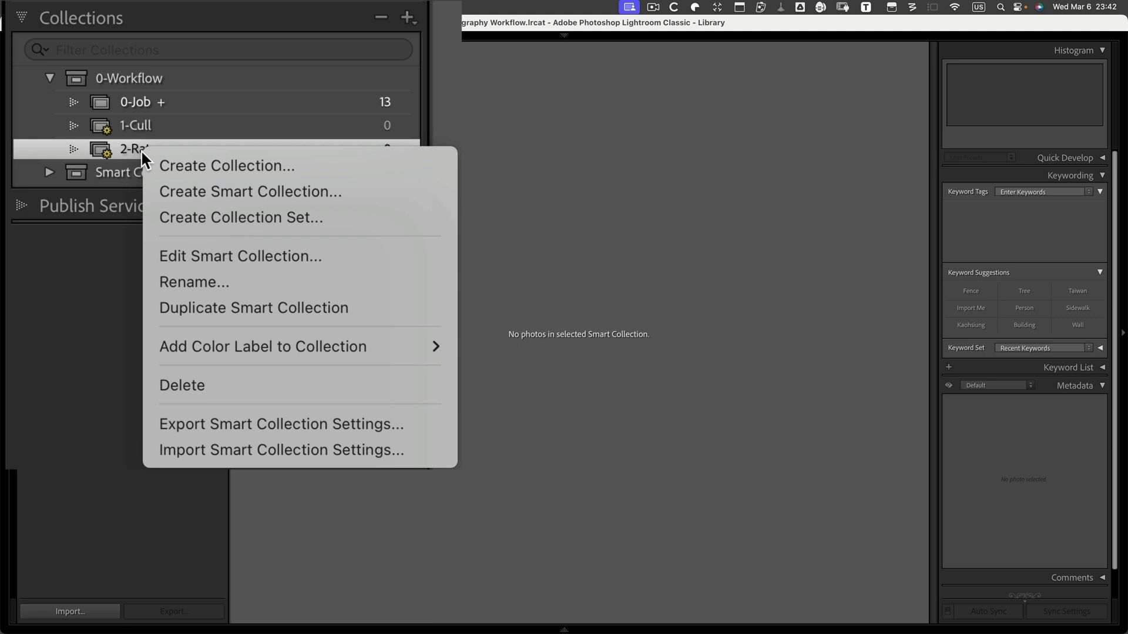
{"action": "left_click", "coordinate": [176, 309]}
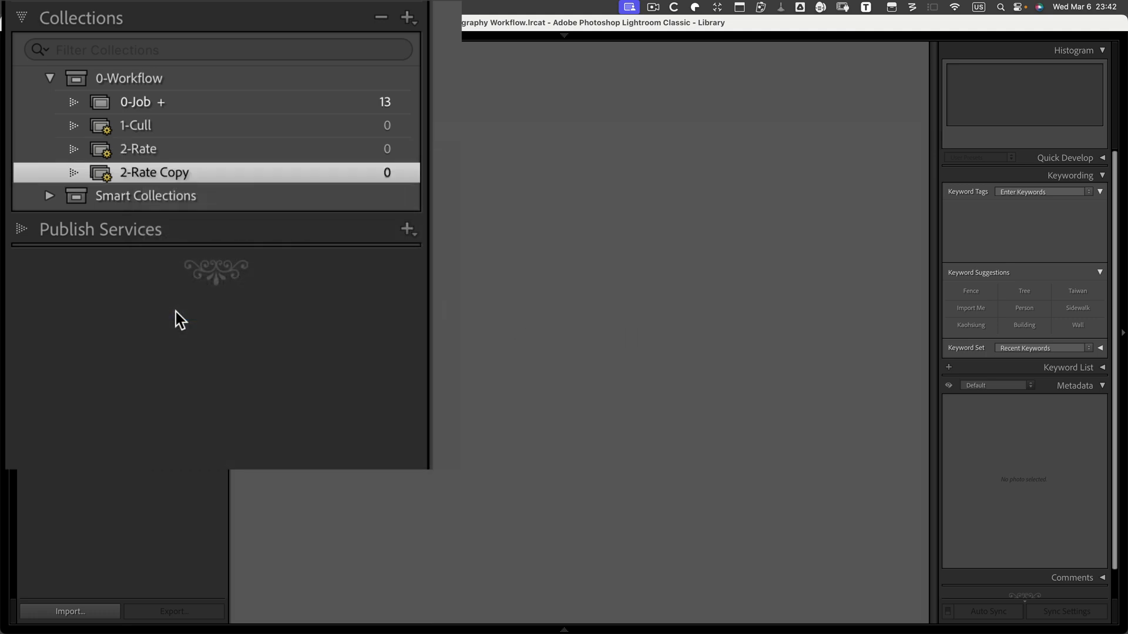
{"action": "double_click", "coordinate": [175, 175]}
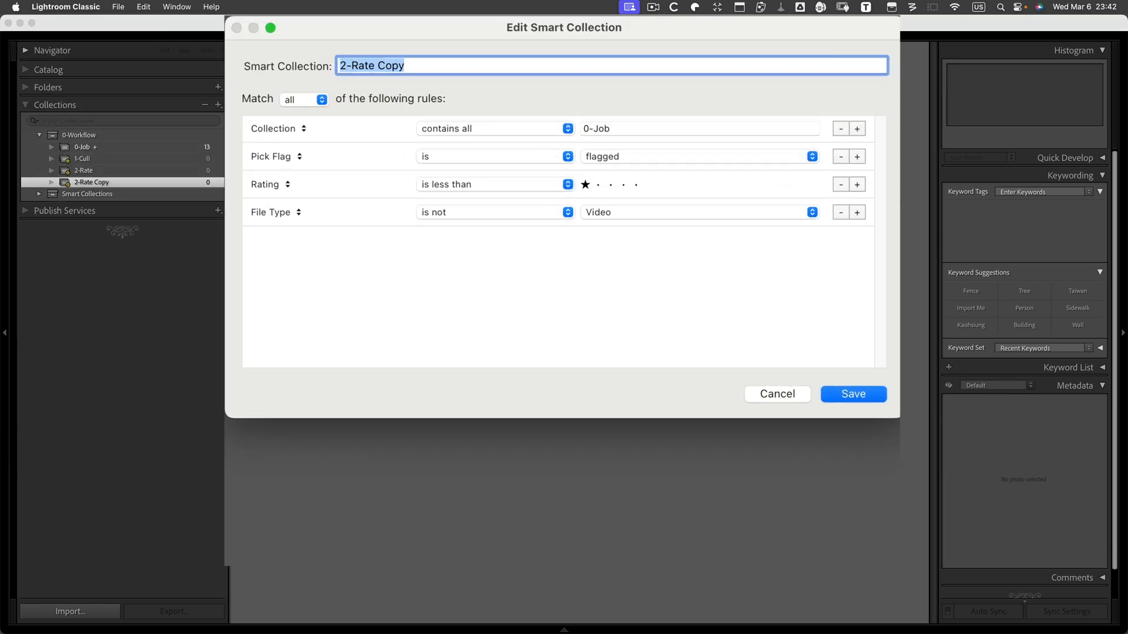
{"action": "type", "text": "3-"}
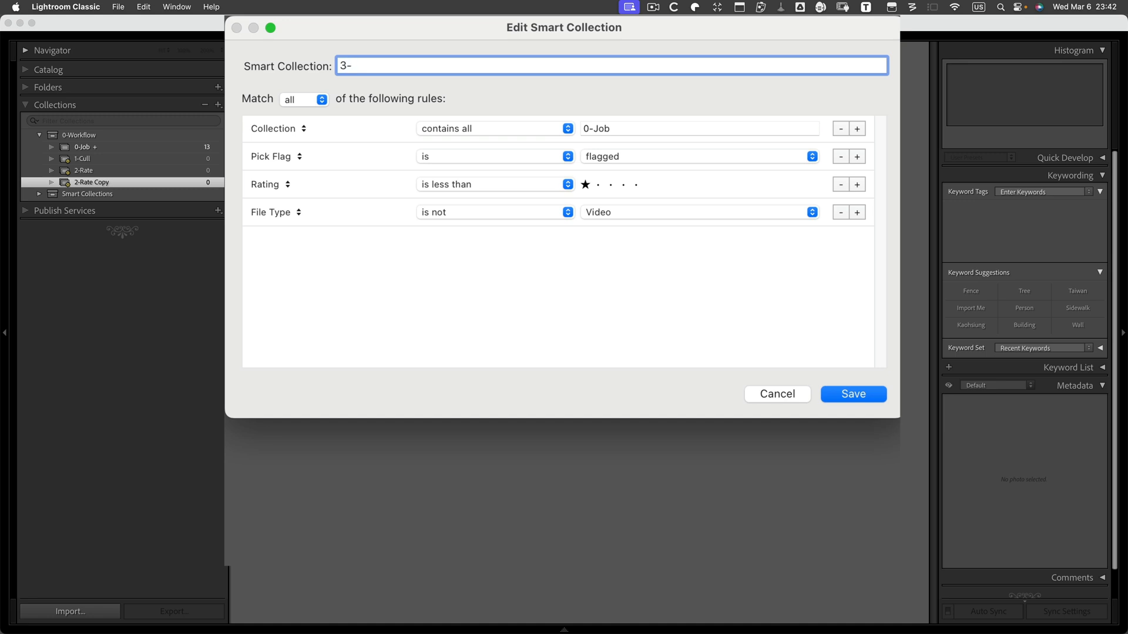
{"action": "type", "text": "Keywords & Metadata"}
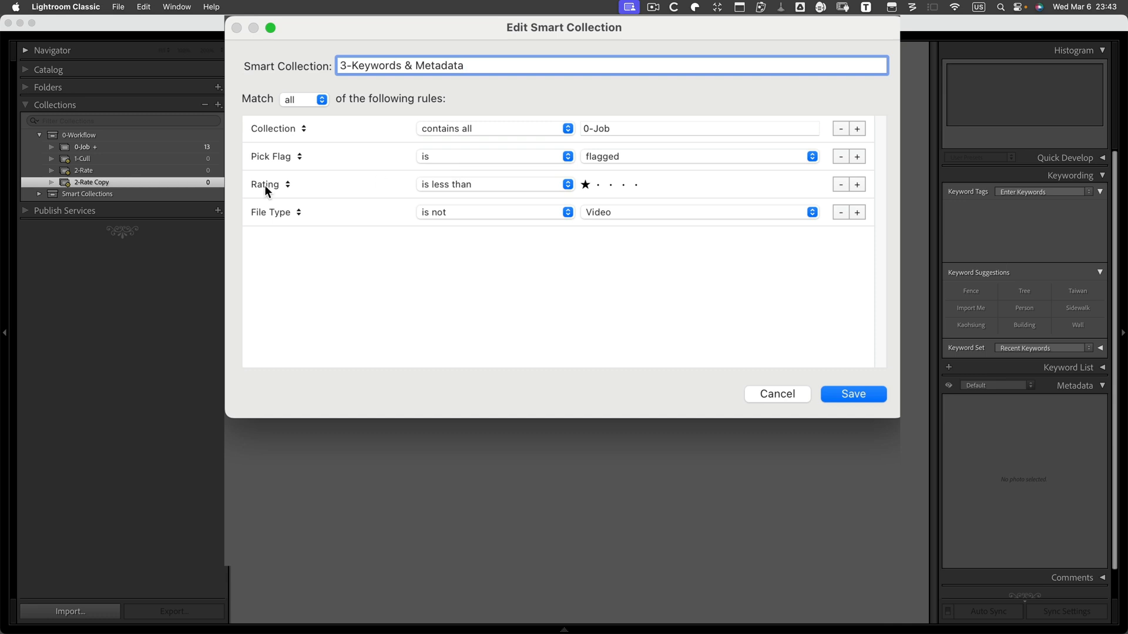
Set the Rating rule to is greater than or equal to three stars, and add a nested group matching any of its conditions.
{"action": "left_click", "coordinate": [567, 184]}
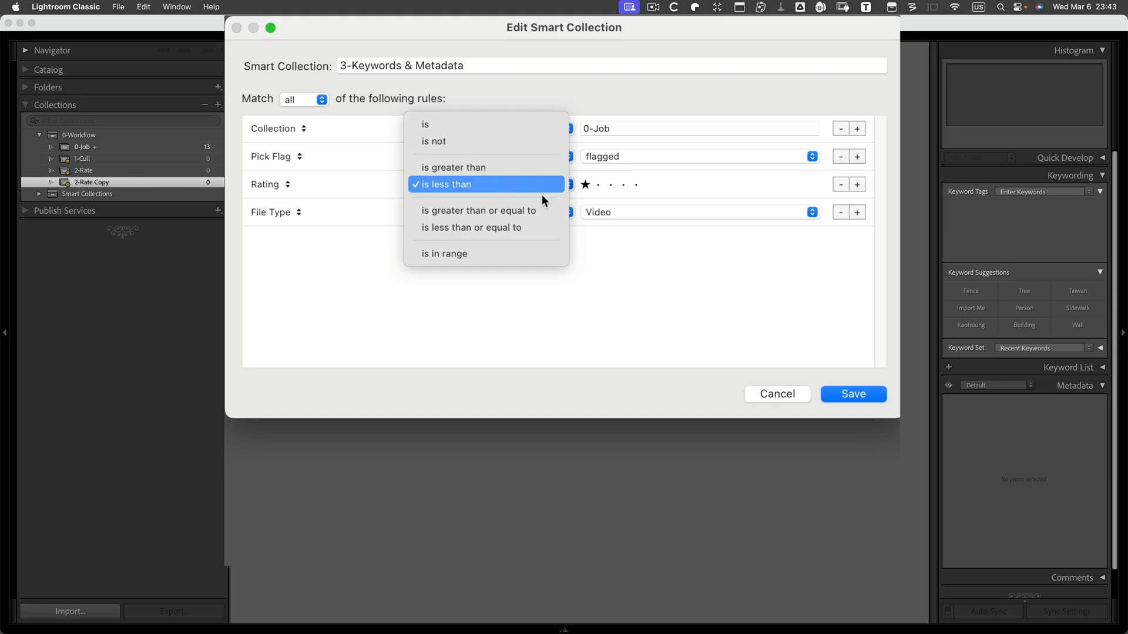
{"action": "left_click", "coordinate": [535, 211]}
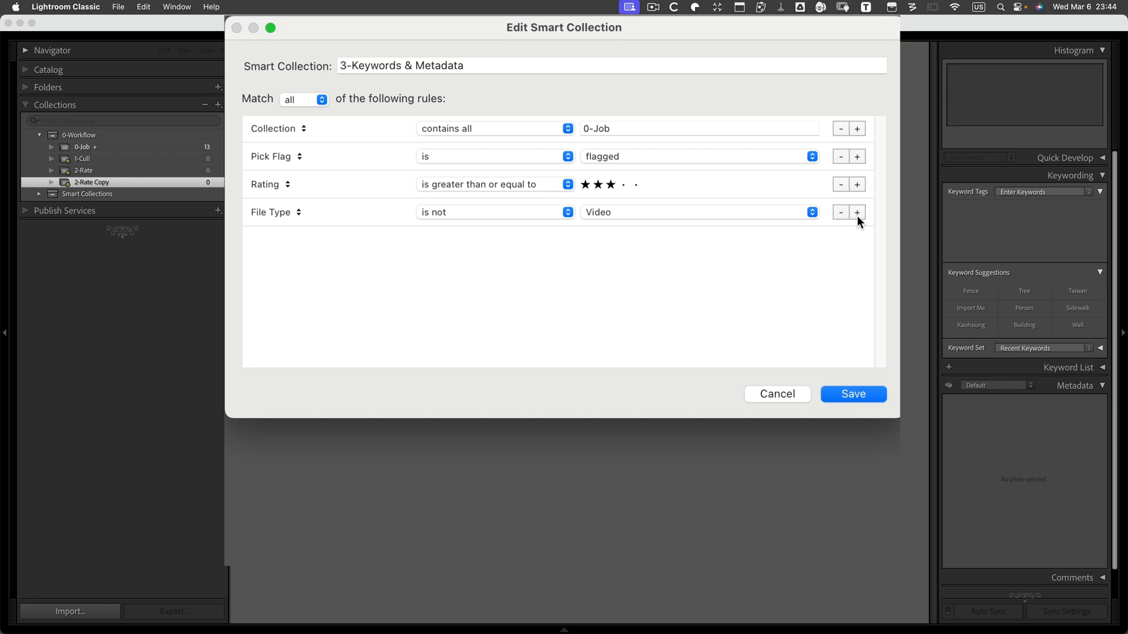
{"action": "key", "text": "alt"}
{"action": "left_click", "coordinate": [857, 213], "text": "alt"}
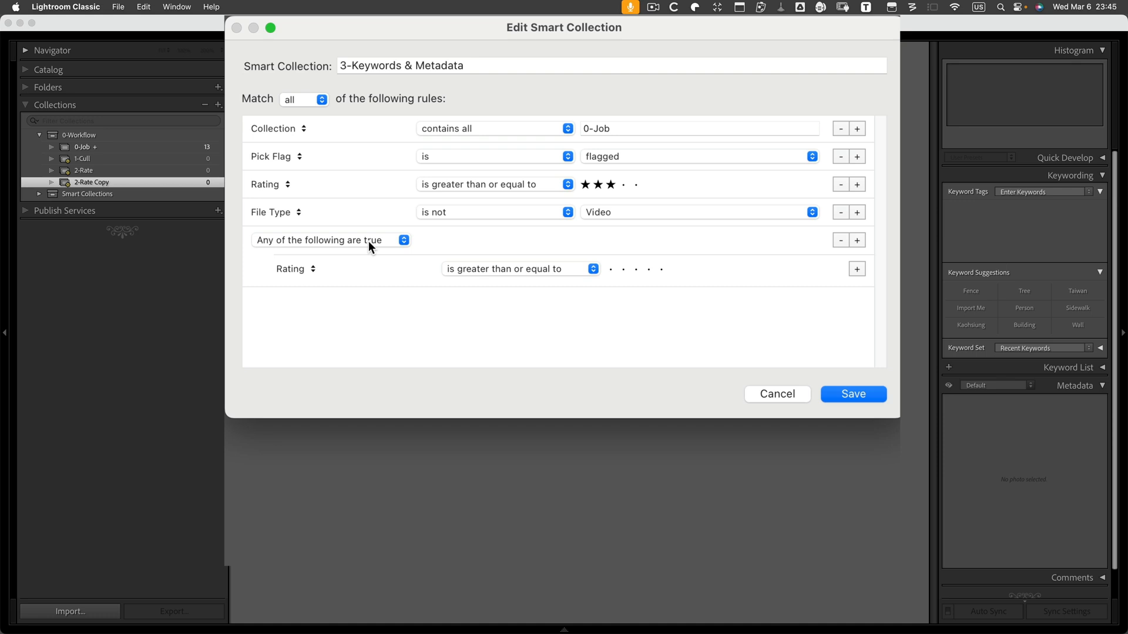
Change the nested group's first condition to Title is empty.
{"action": "left_click", "coordinate": [302, 270]}
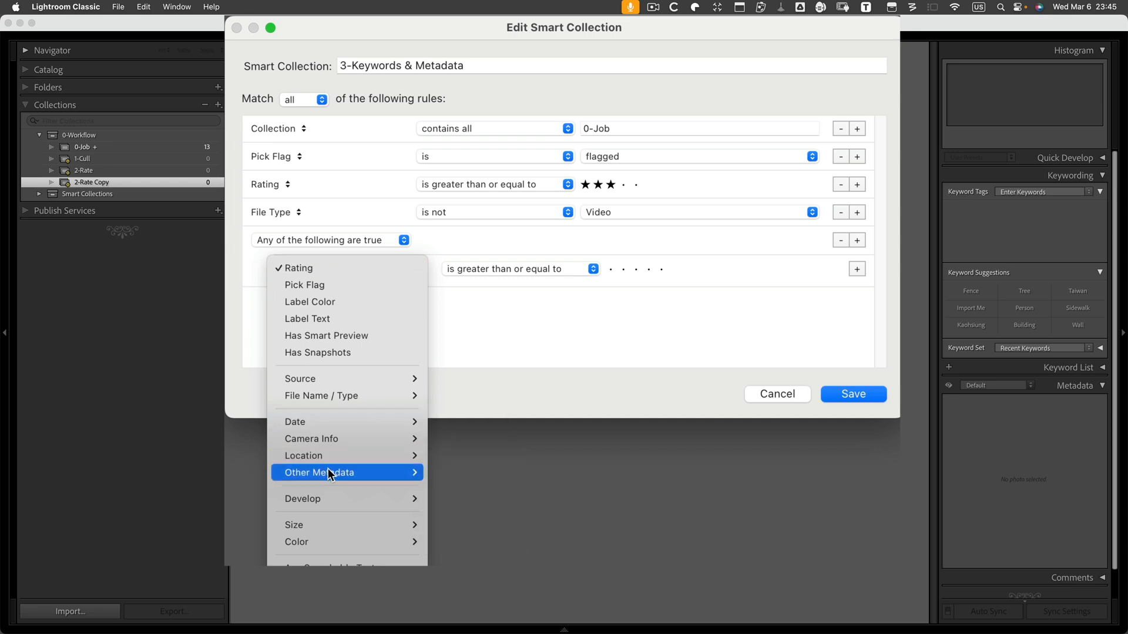
{"action": "mouse_move", "coordinate": [328, 470]}
{"action": "left_click", "coordinate": [464, 473]}
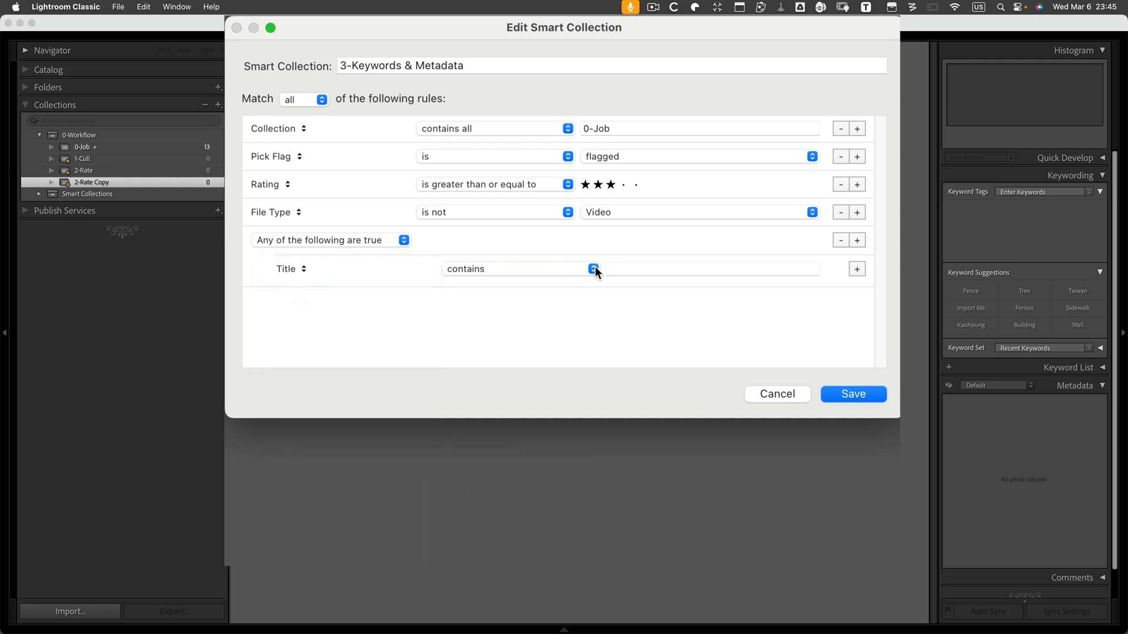
{"action": "left_click", "coordinate": [593, 269]}
{"action": "left_click", "coordinate": [484, 388]}
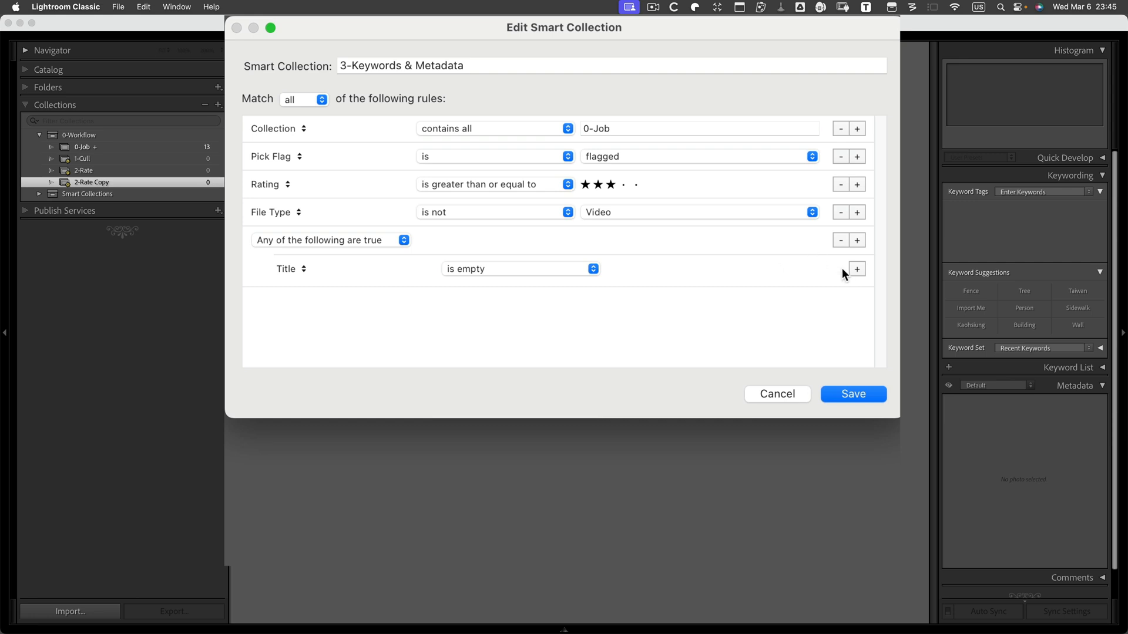
Add a second condition to the nested group requiring that Keywords are empty.
{"action": "left_click", "coordinate": [856, 269]}
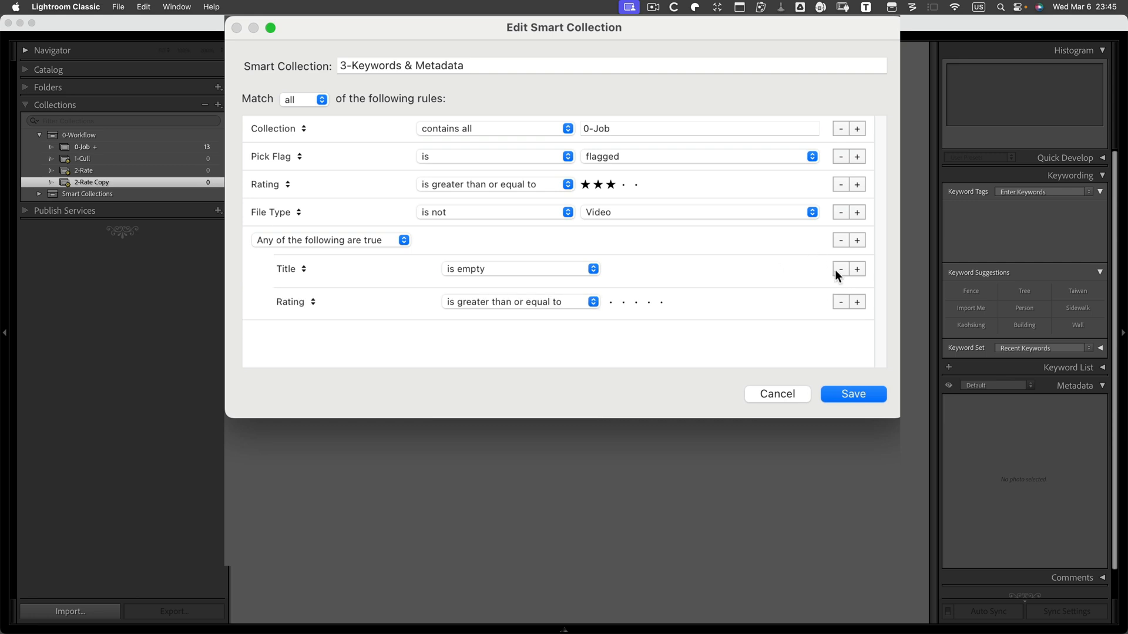
{"action": "left_click", "coordinate": [280, 302]}
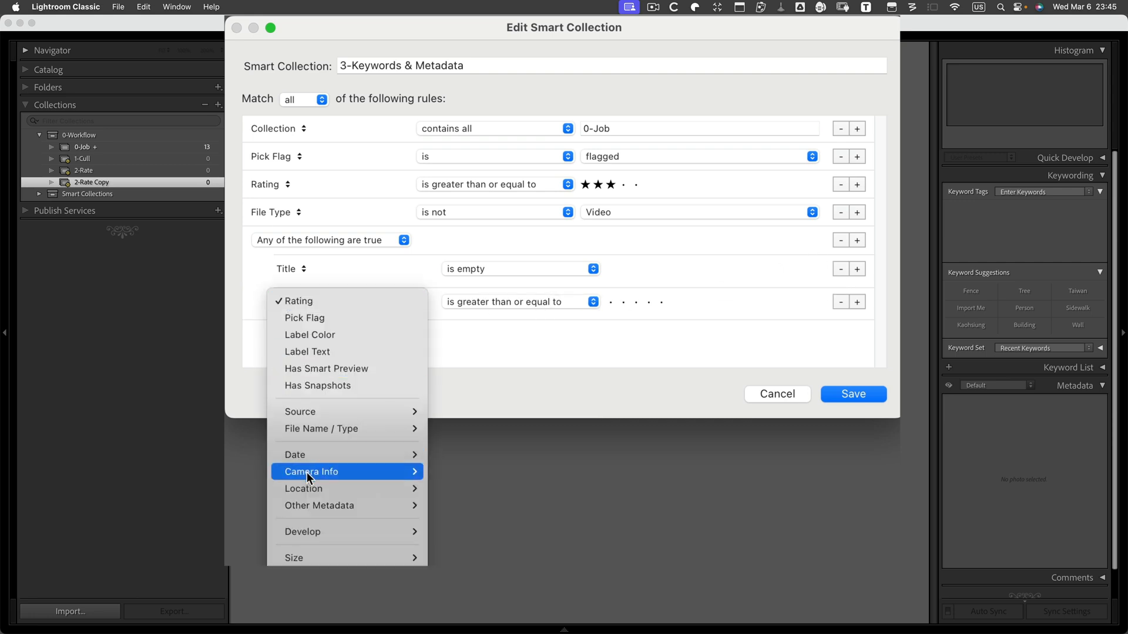
{"action": "mouse_move", "coordinate": [327, 505]}
{"action": "left_click", "coordinate": [463, 539]}
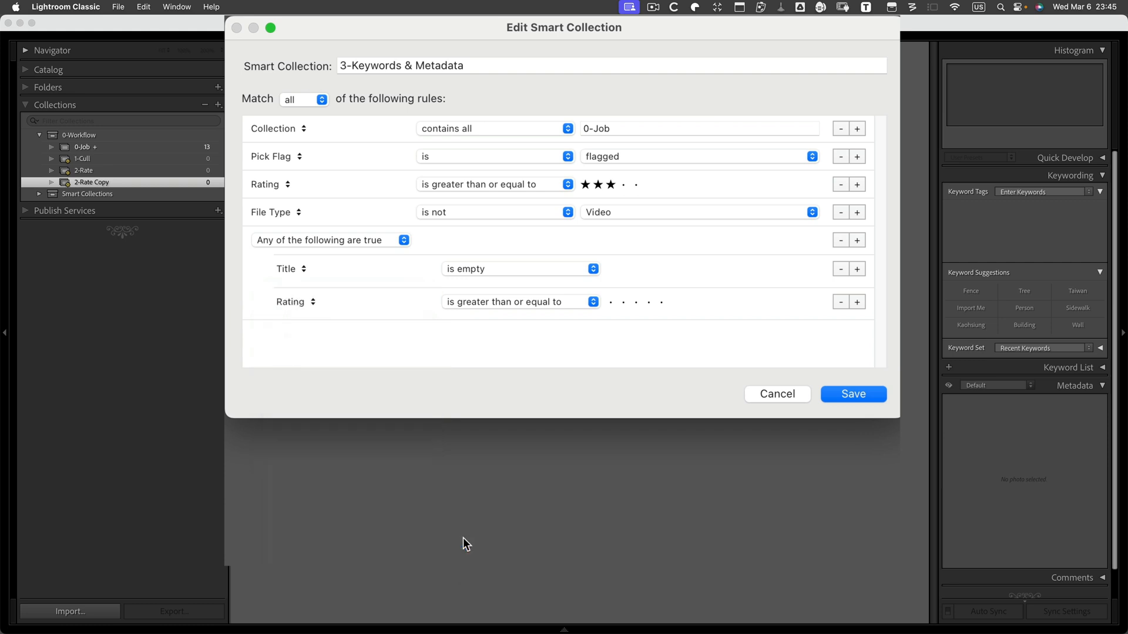
{"action": "left_click", "coordinate": [593, 303]}
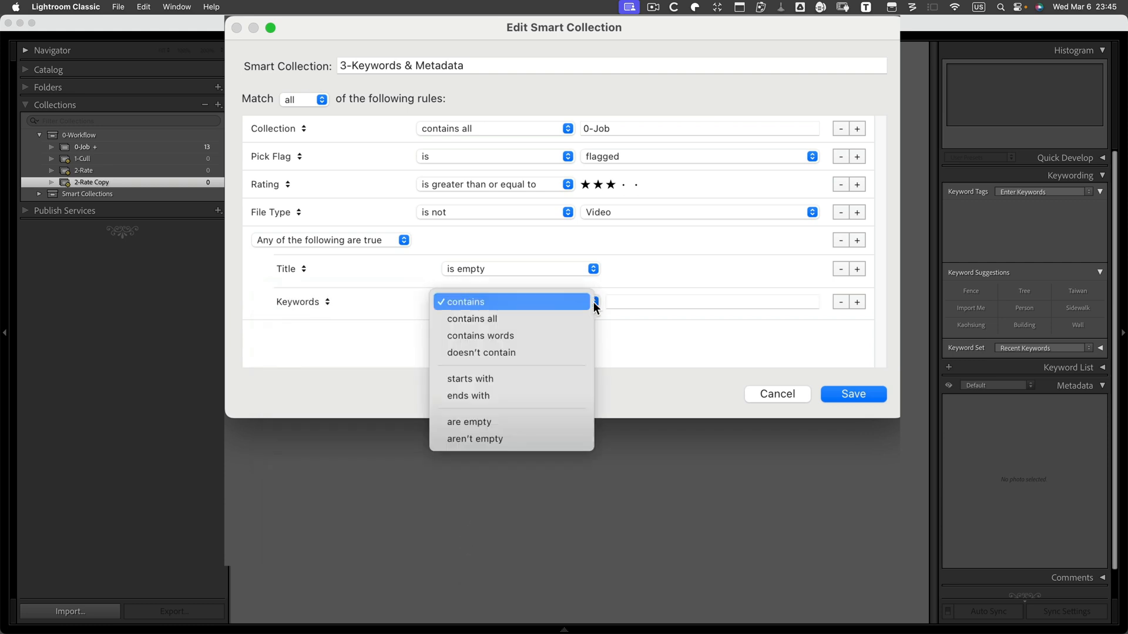
{"action": "left_click", "coordinate": [520, 421]}
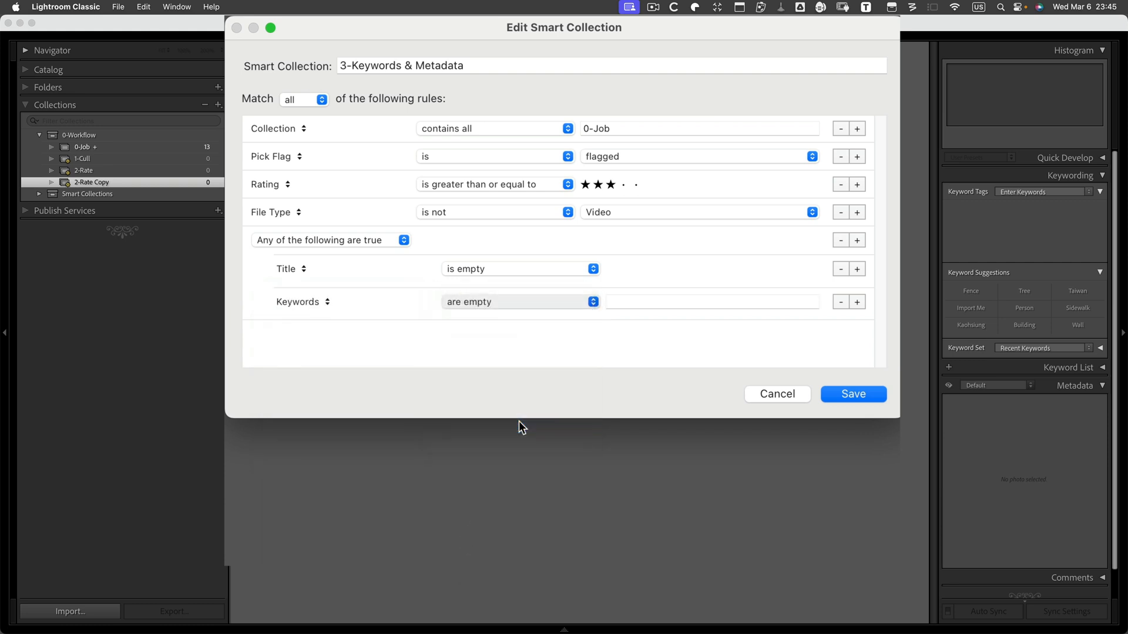
Add a third condition to the nested group requiring that GPS Data is No Coordinates, and save the smart collection.
{"action": "left_click_drag", "start_coordinate": [520, 418], "coordinate": [516, 562]}
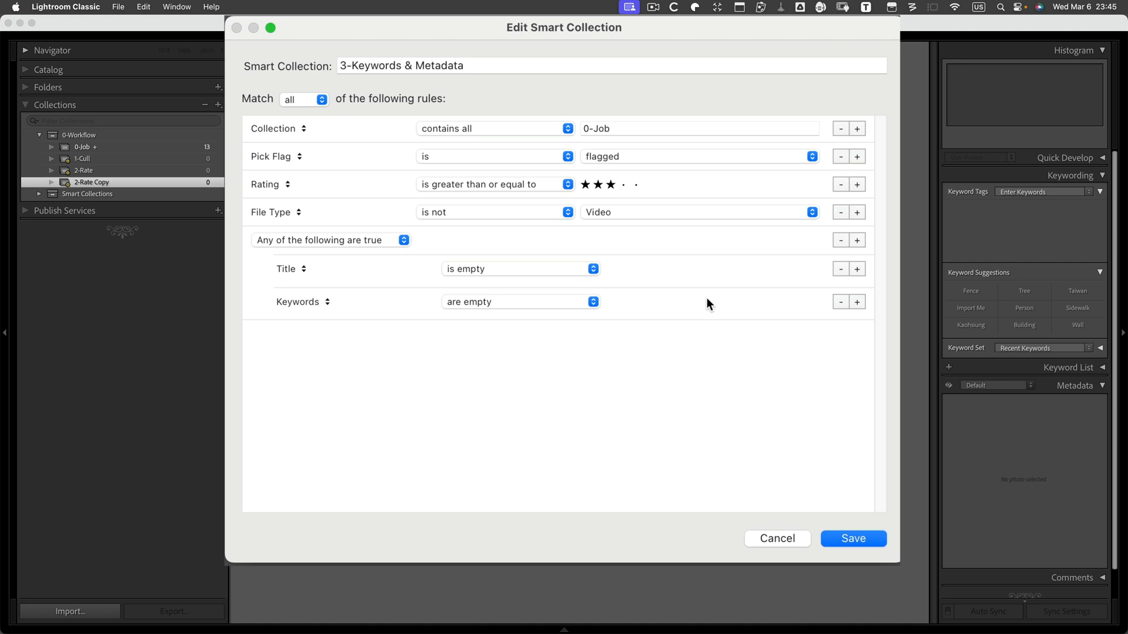
{"action": "left_click", "coordinate": [857, 303]}
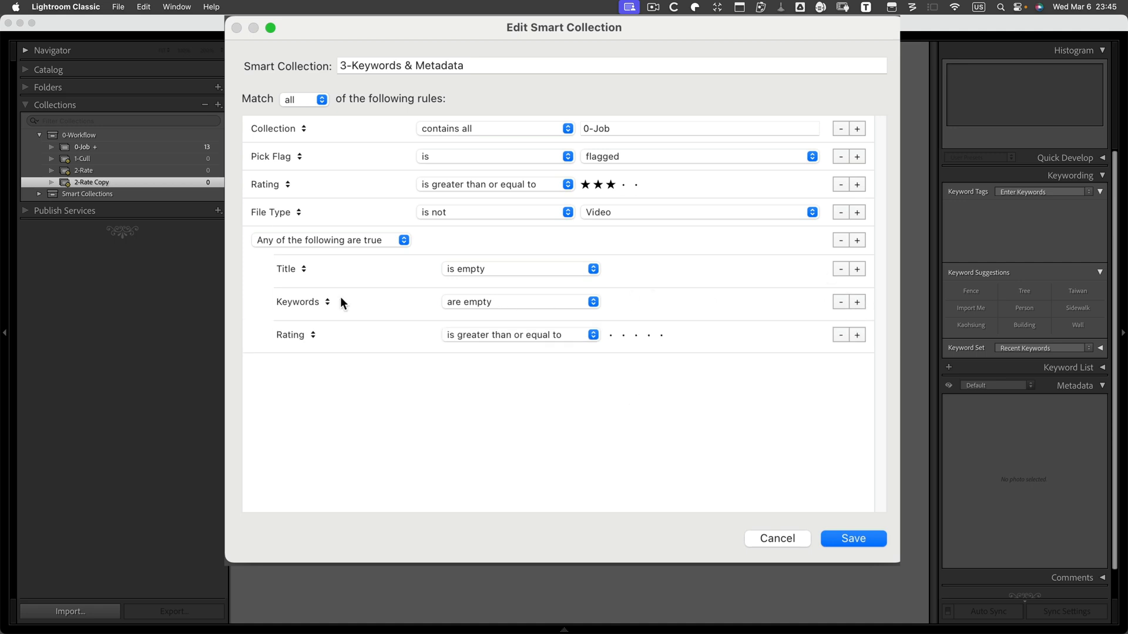
{"action": "left_click", "coordinate": [312, 336]}
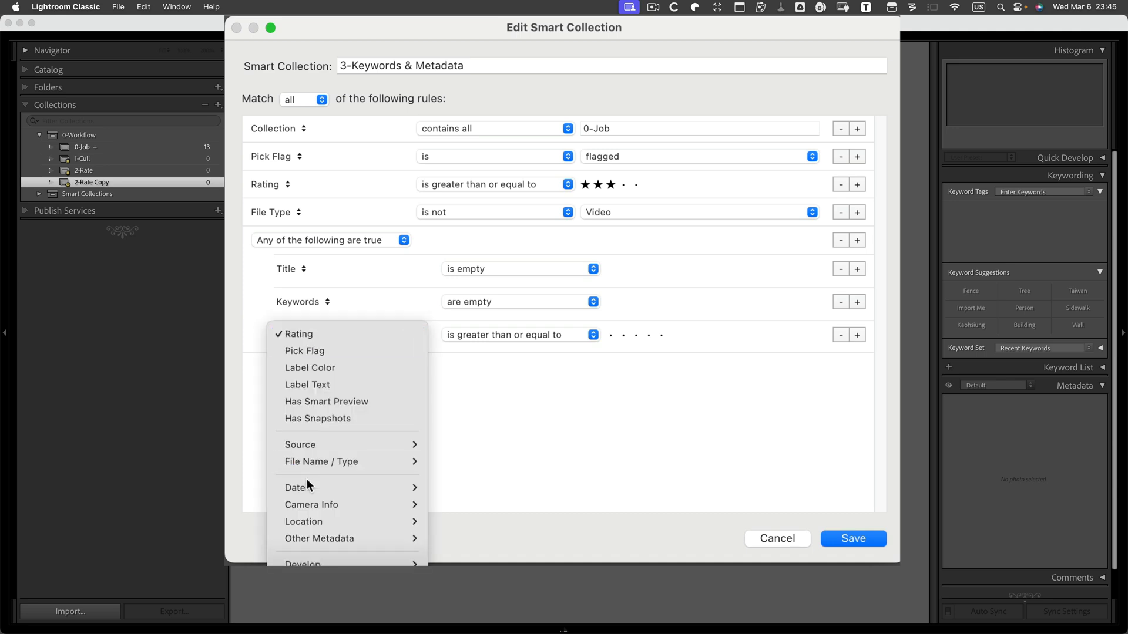
{"action": "mouse_move", "coordinate": [326, 542]}
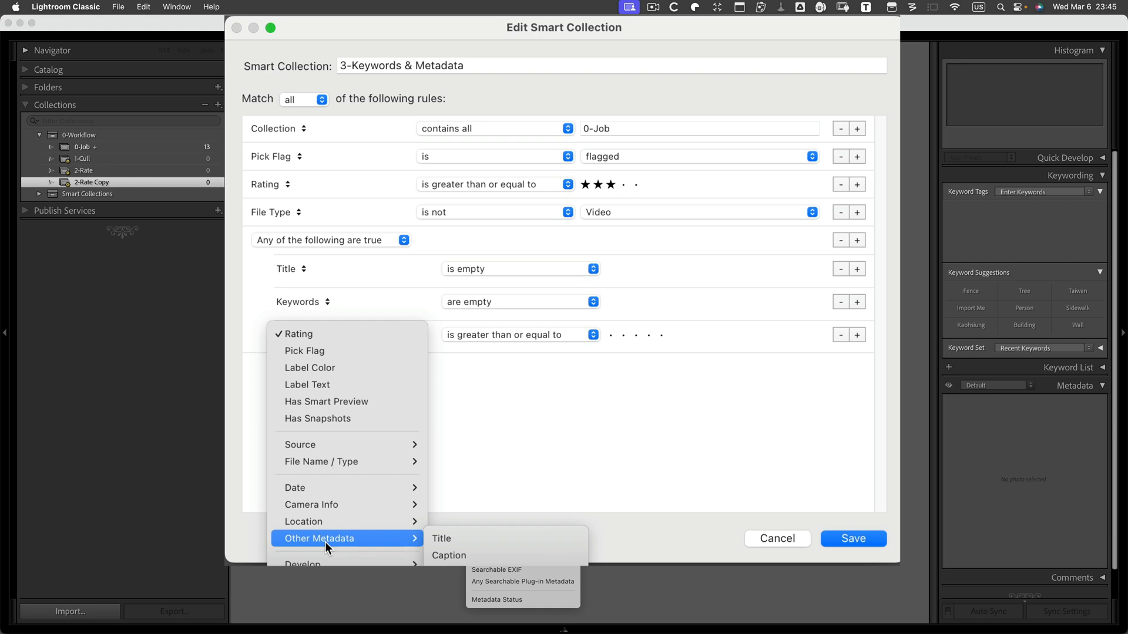
{"action": "mouse_move", "coordinate": [318, 521]}
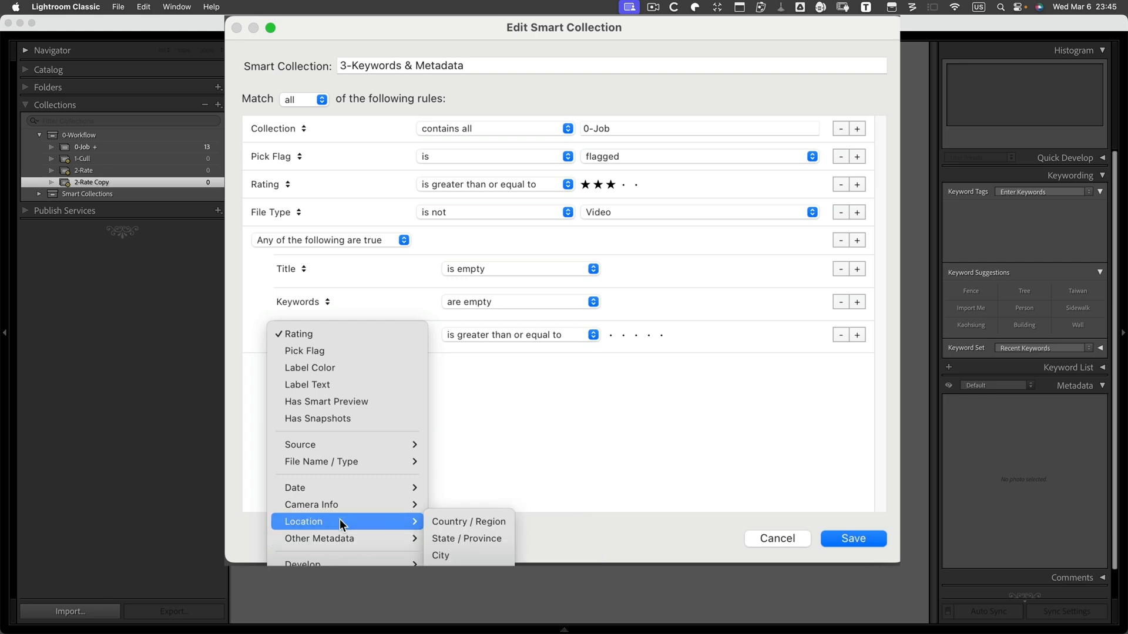
{"action": "left_click", "coordinate": [473, 558]}
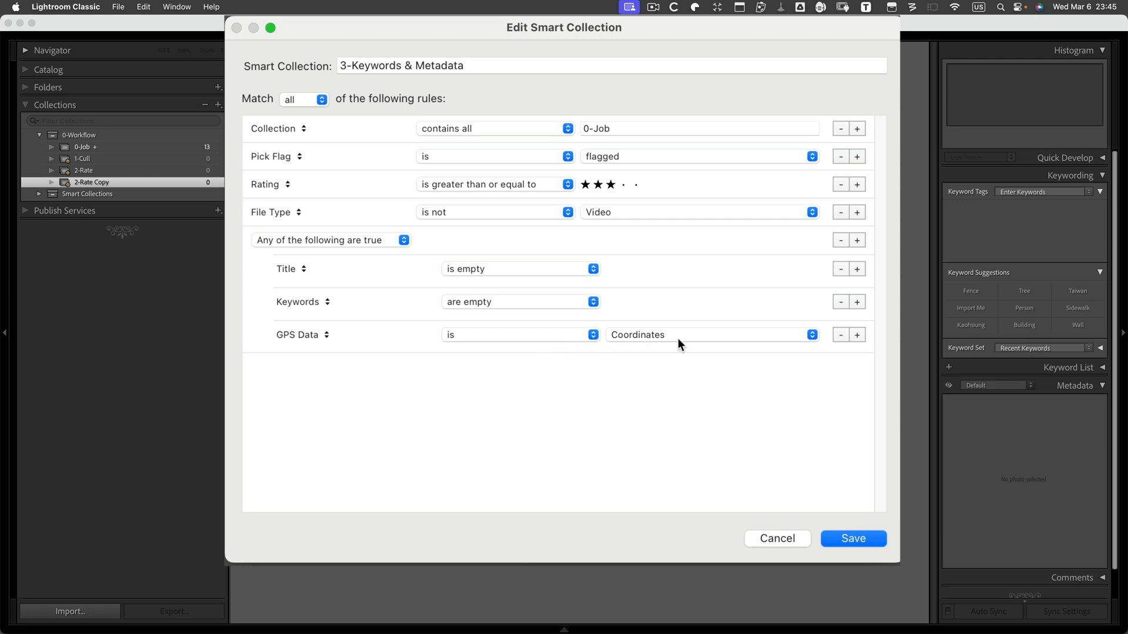
{"action": "left_click", "coordinate": [812, 335]}
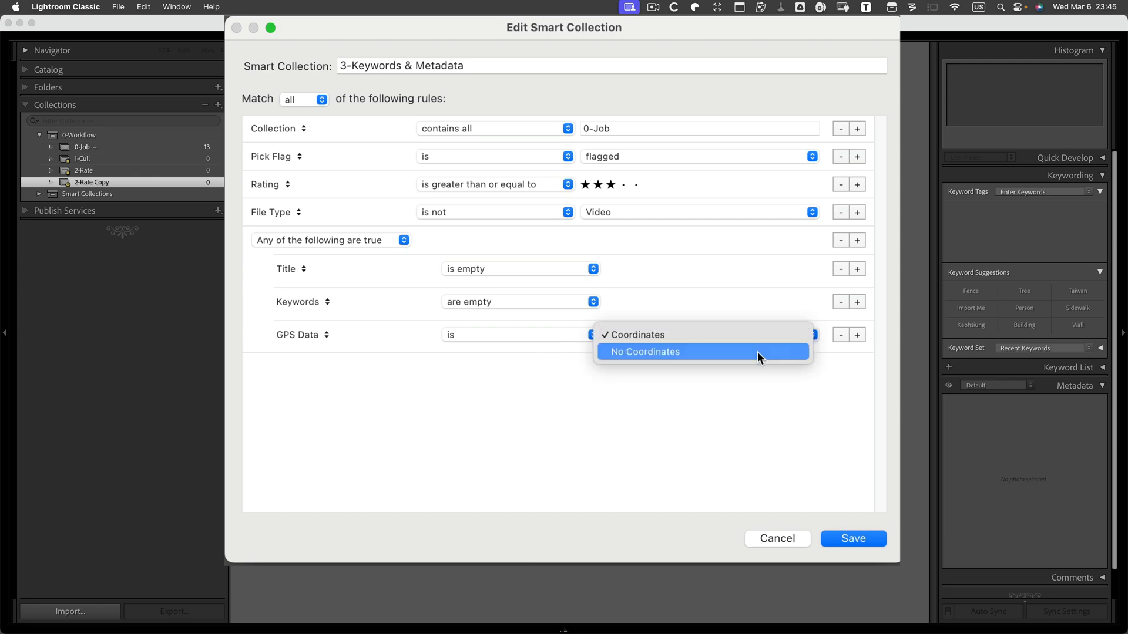
{"action": "left_click", "coordinate": [757, 351]}
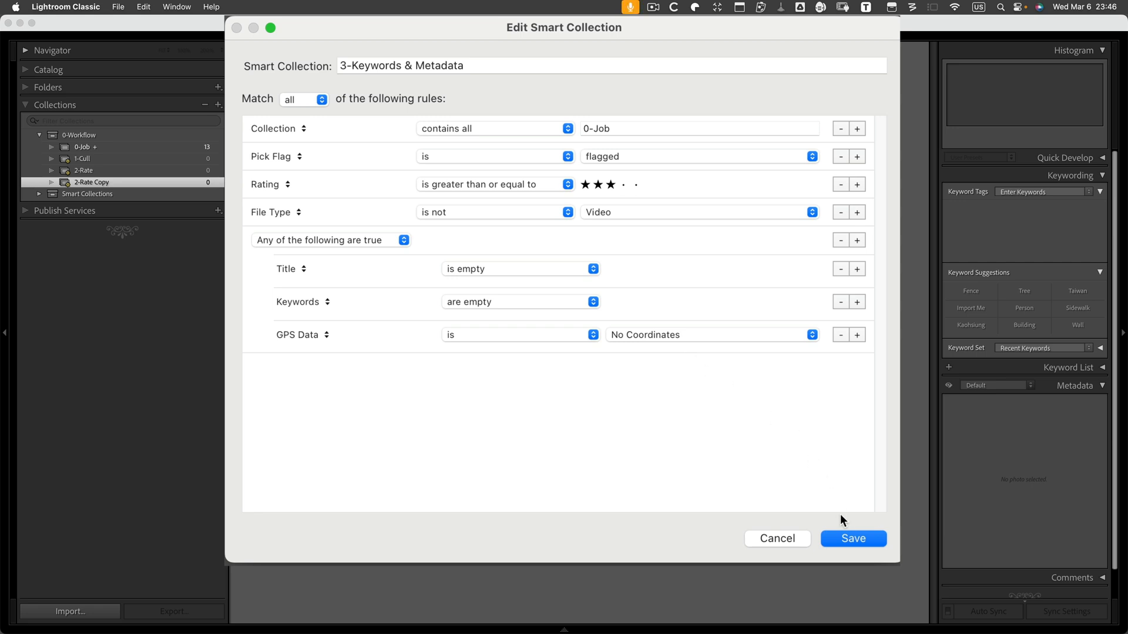
{"action": "left_click", "coordinate": [850, 540]}
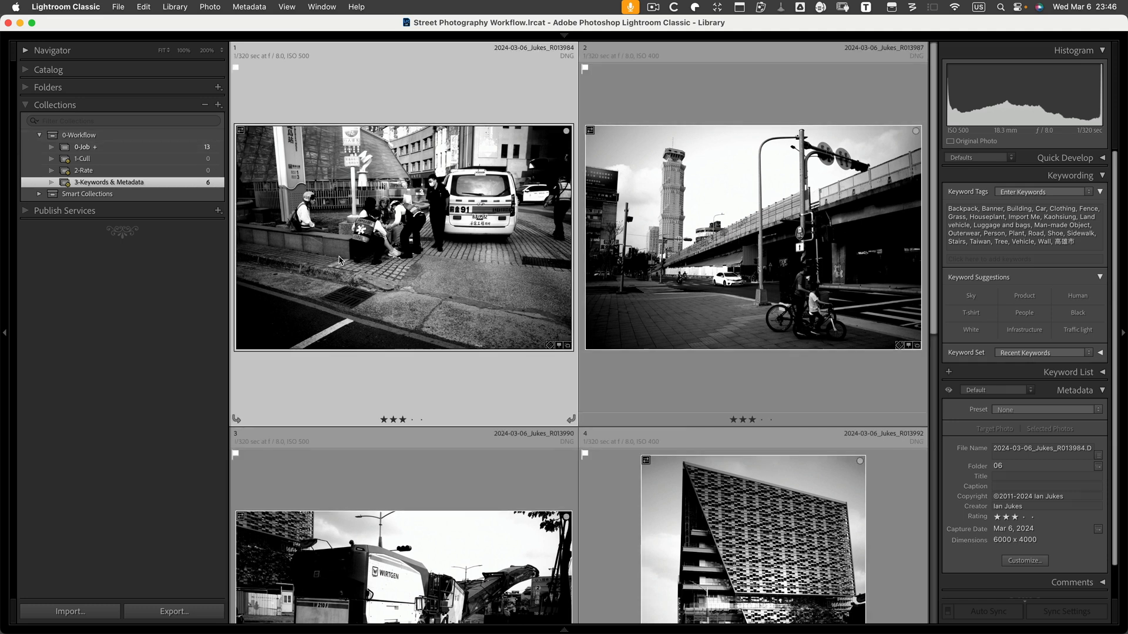
Look through the collected photos and examine the first photo's Location metadata, returning the metadata view to Default.
{"action": "scroll", "coordinate": [558, 361], "scroll_direction": "down", "scroll_amount": 10}
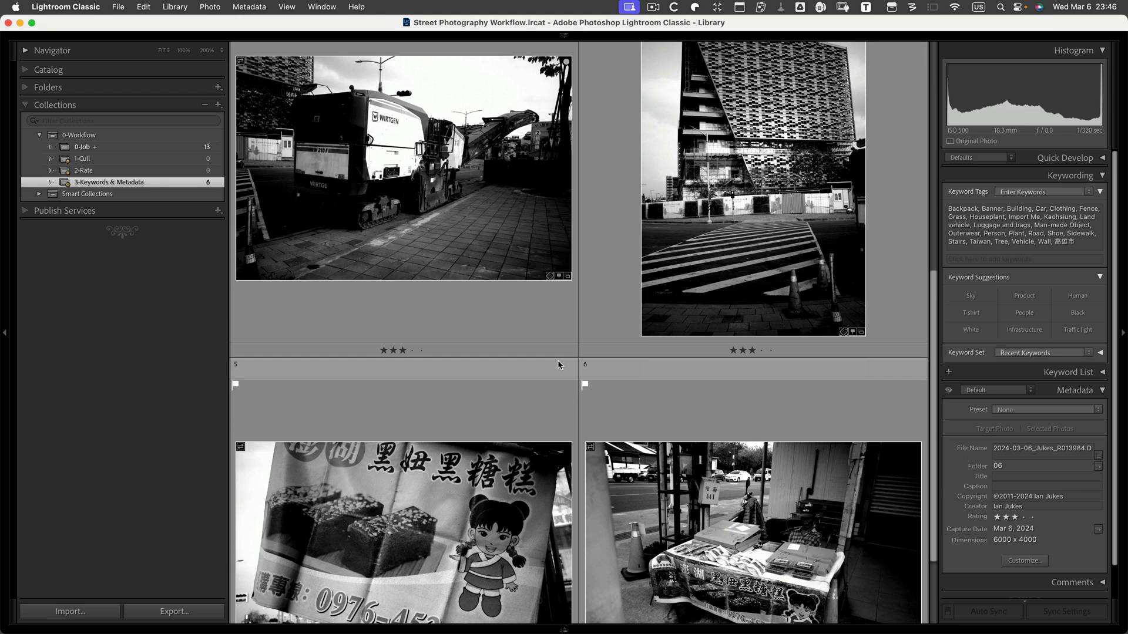
{"action": "scroll", "coordinate": [558, 365], "scroll_direction": "up", "scroll_amount": 8}
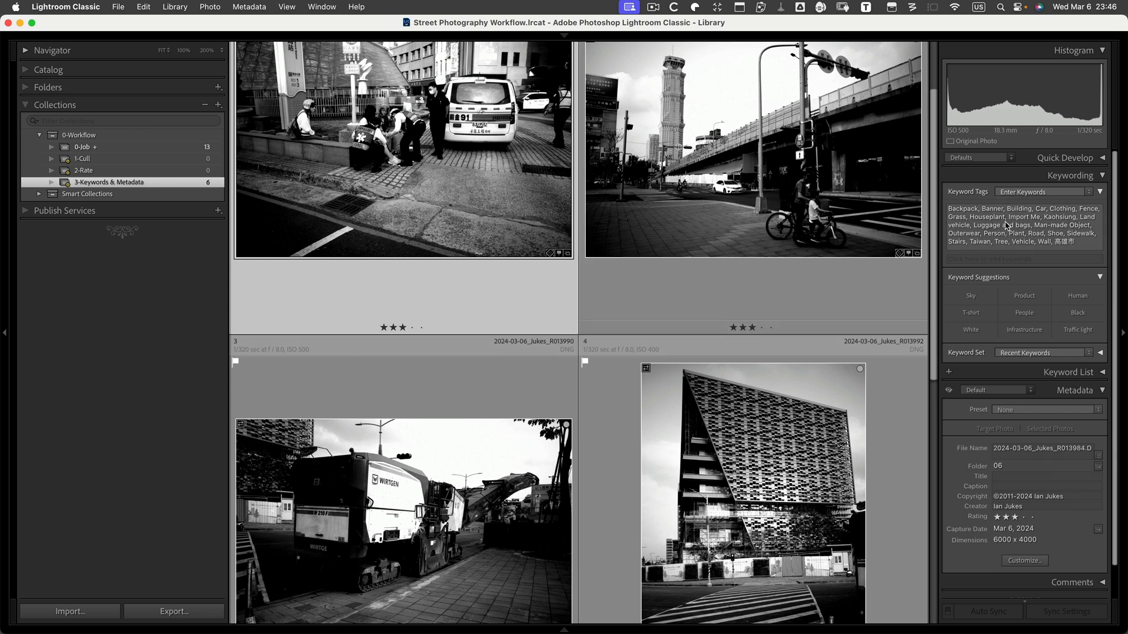
{"action": "left_click", "coordinate": [1000, 390]}
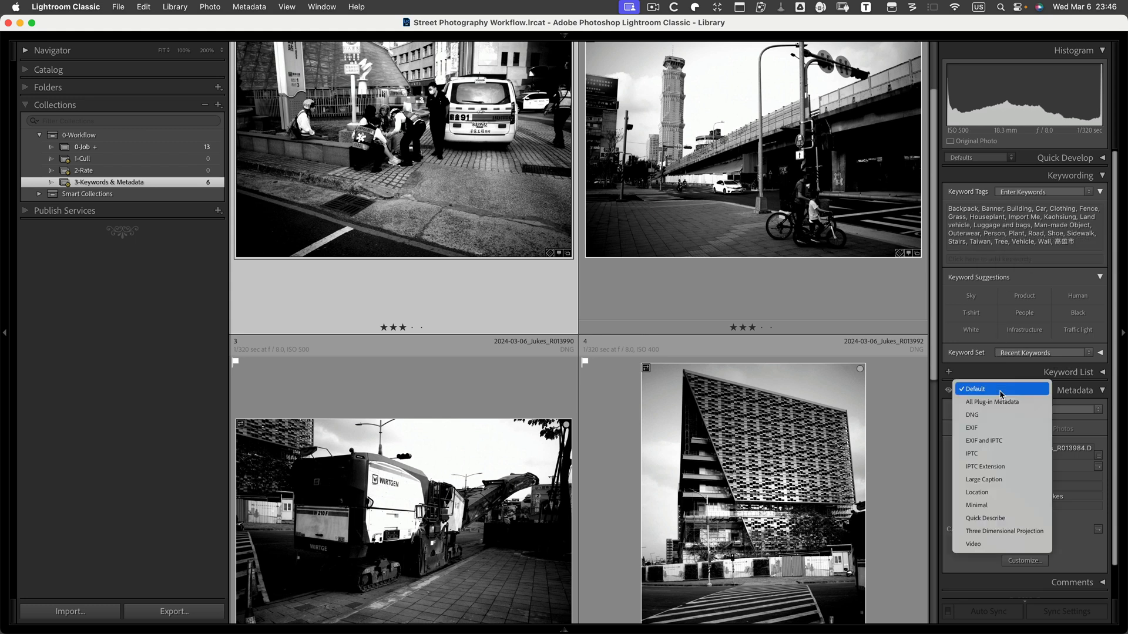
{"action": "left_click", "coordinate": [989, 493]}
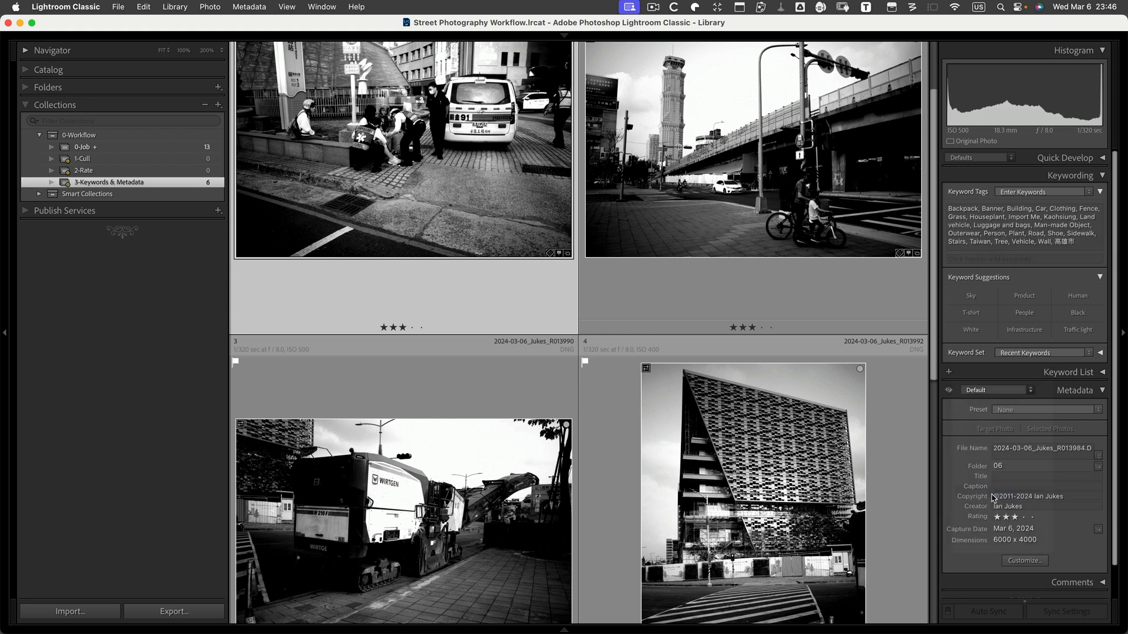
{"action": "scroll", "coordinate": [1015, 505], "scroll_direction": "down", "scroll_amount": 5}
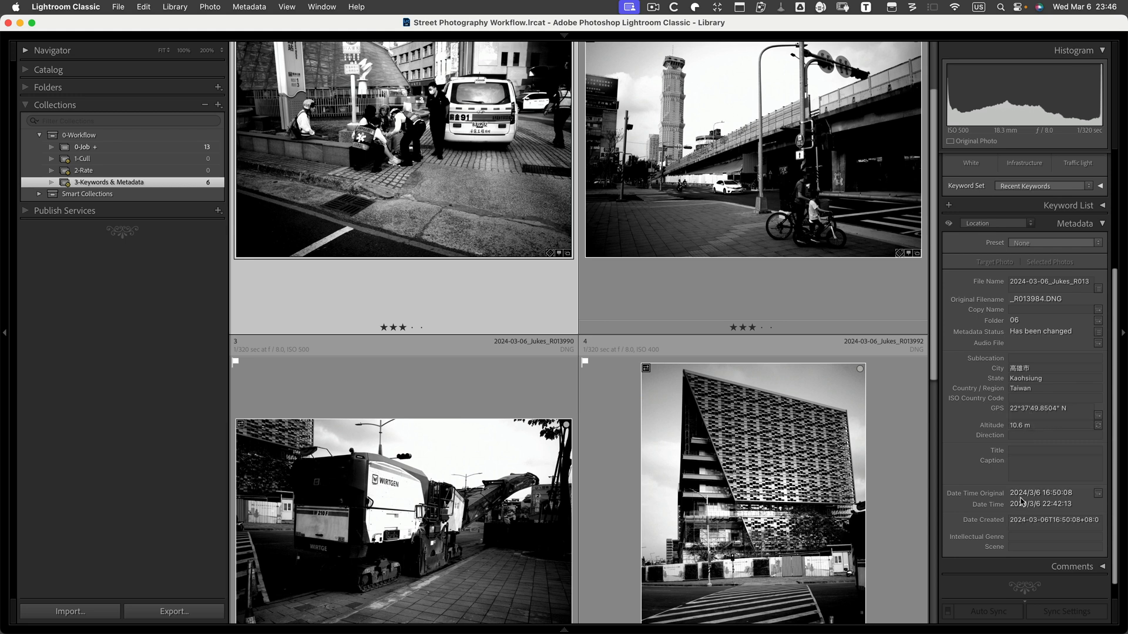
{"action": "scroll", "coordinate": [1022, 424], "scroll_direction": "up", "scroll_amount": 5}
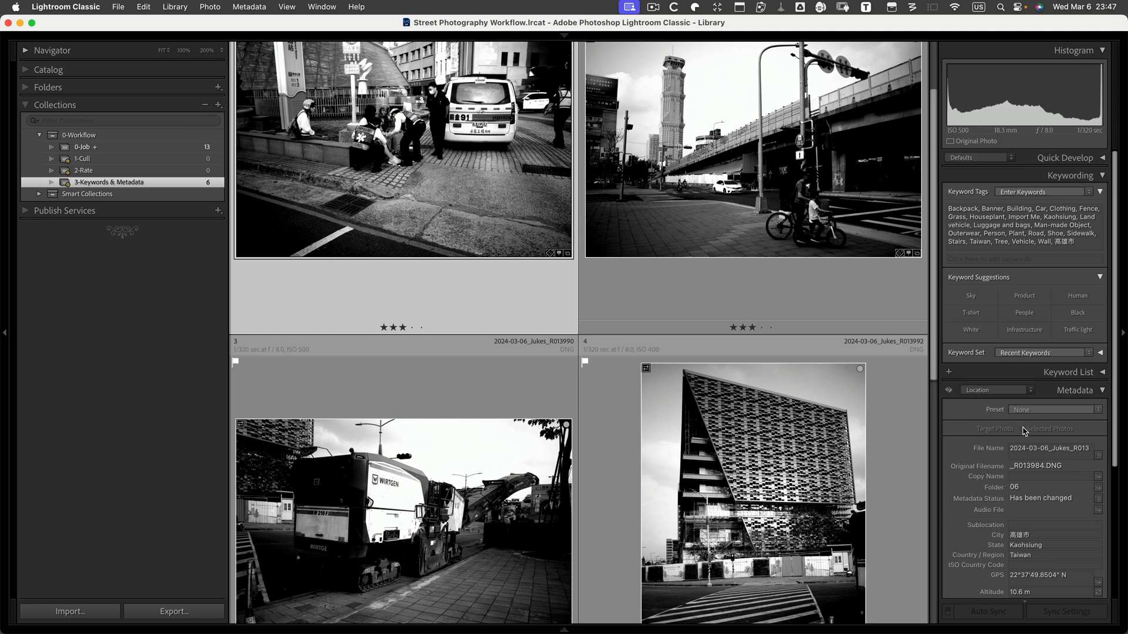
{"action": "left_click", "coordinate": [1019, 390]}
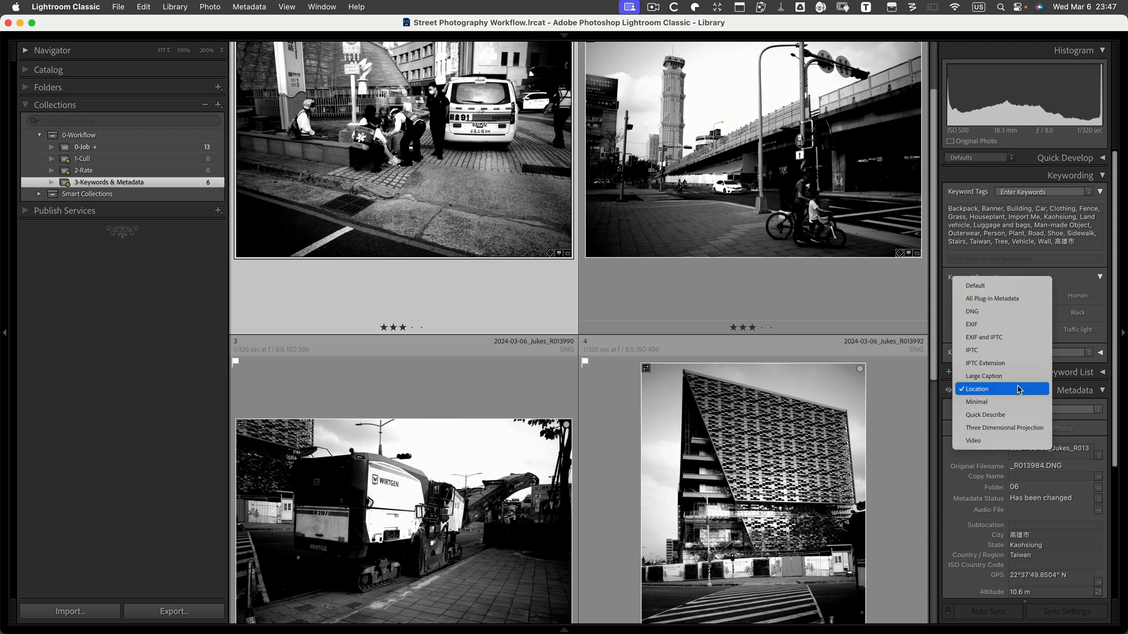
{"action": "left_click", "coordinate": [1013, 286]}
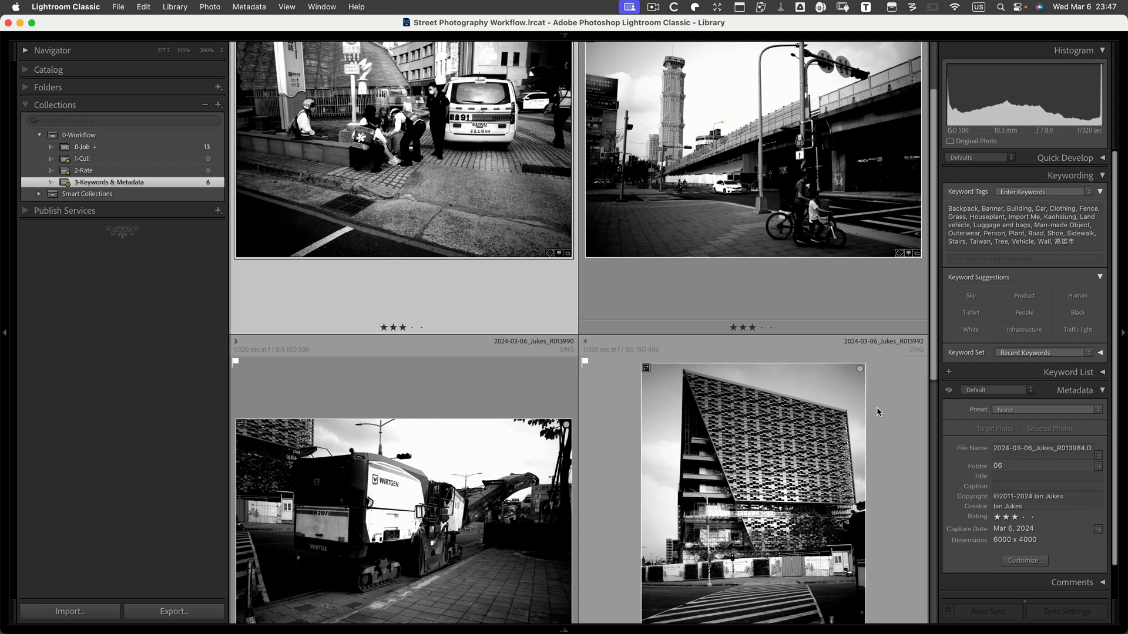
Set the title of the first photo, the roadside scene with the ambulance, to Accident.
{"action": "scroll", "coordinate": [462, 172], "scroll_direction": "up", "scroll_amount": 3}
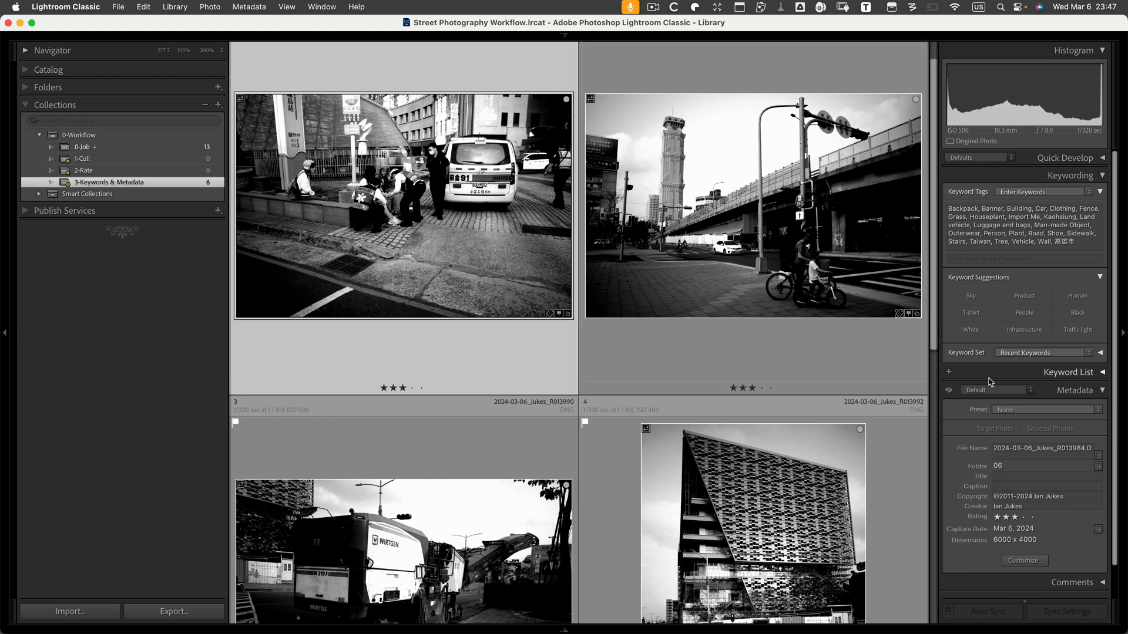
{"action": "left_click", "coordinate": [1009, 477]}
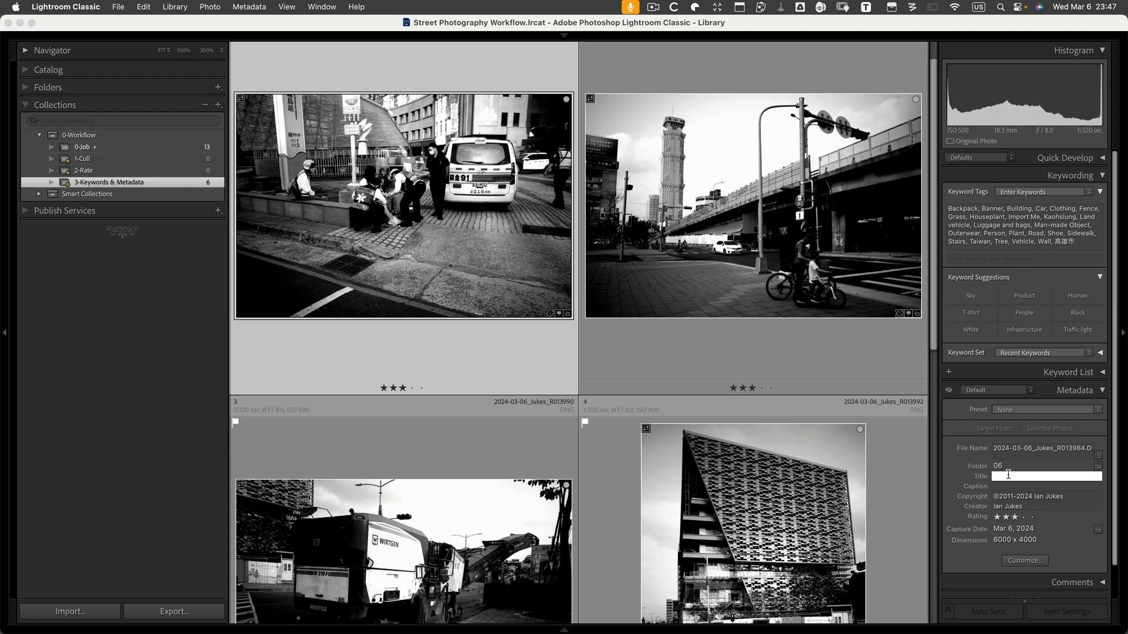
{"action": "type", "text": "Accident"}
{"action": "key", "text": "Return"}
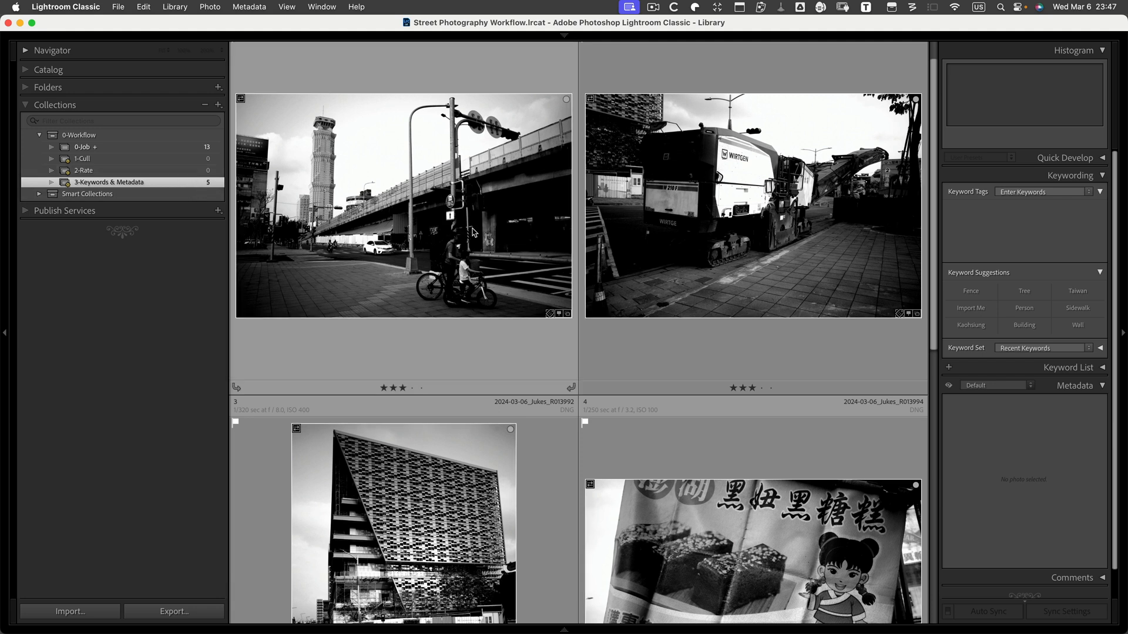
Select all the remaining photos in the collection and set their shared title to "de to work".
{"action": "scroll", "coordinate": [473, 233], "scroll_direction": "down", "scroll_amount": 5}
{"action": "scroll", "coordinate": [473, 233], "scroll_direction": "up", "scroll_amount": 5}
{"action": "scroll", "coordinate": [473, 234], "scroll_direction": "down", "scroll_amount": 4}
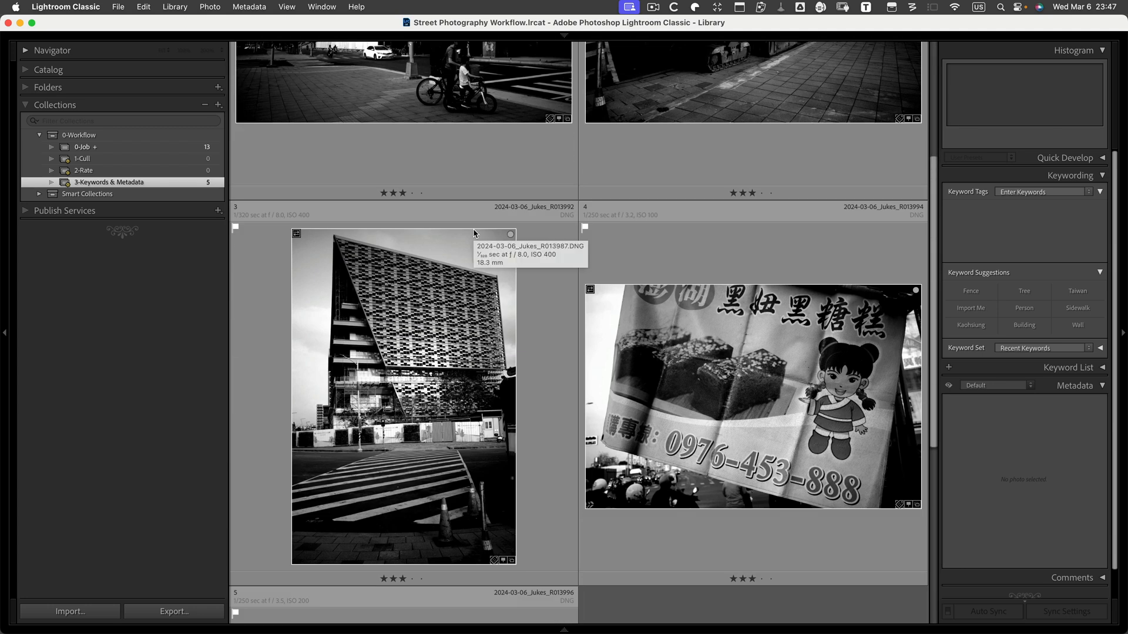
{"action": "key", "text": "minus"}
{"action": "key", "text": "equal"}
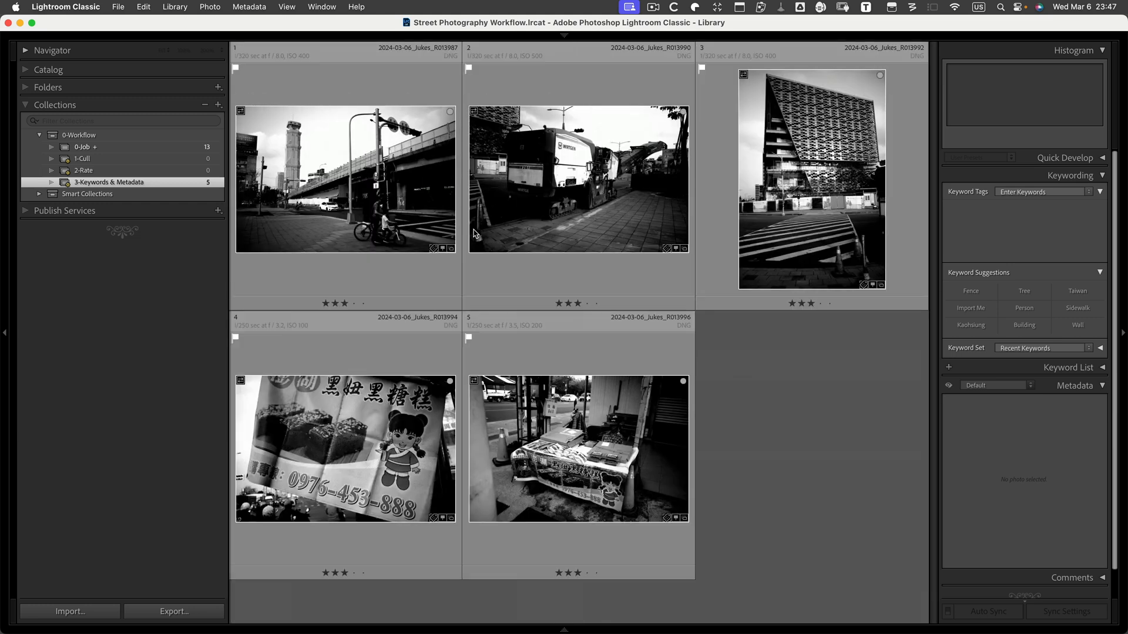
{"action": "left_click", "coordinate": [411, 263]}
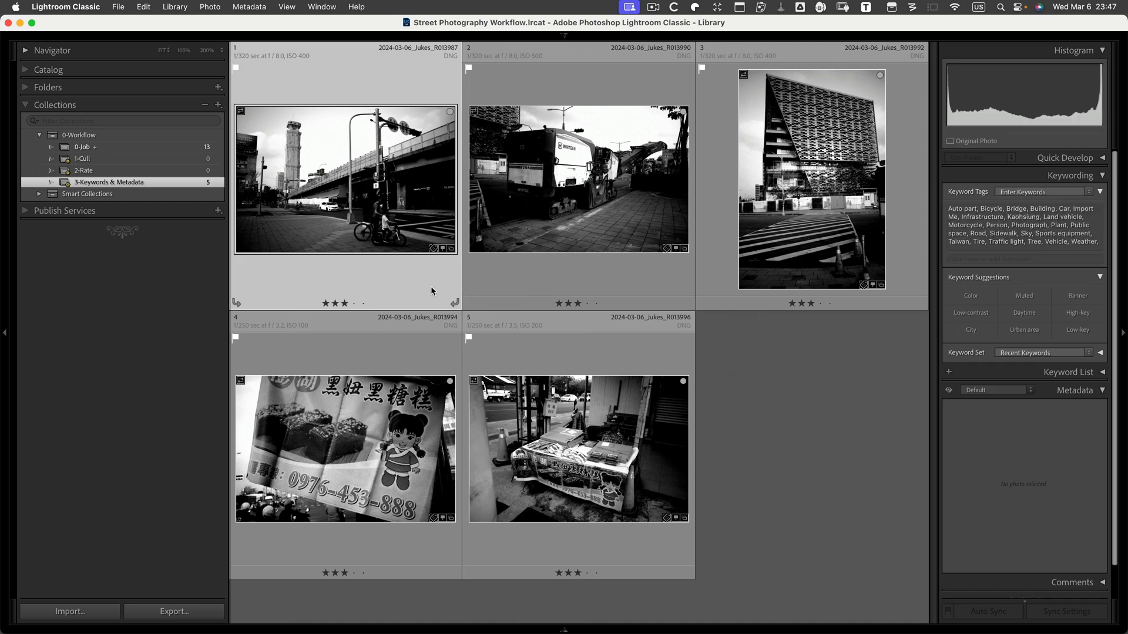
{"action": "key", "text": "super+a"}
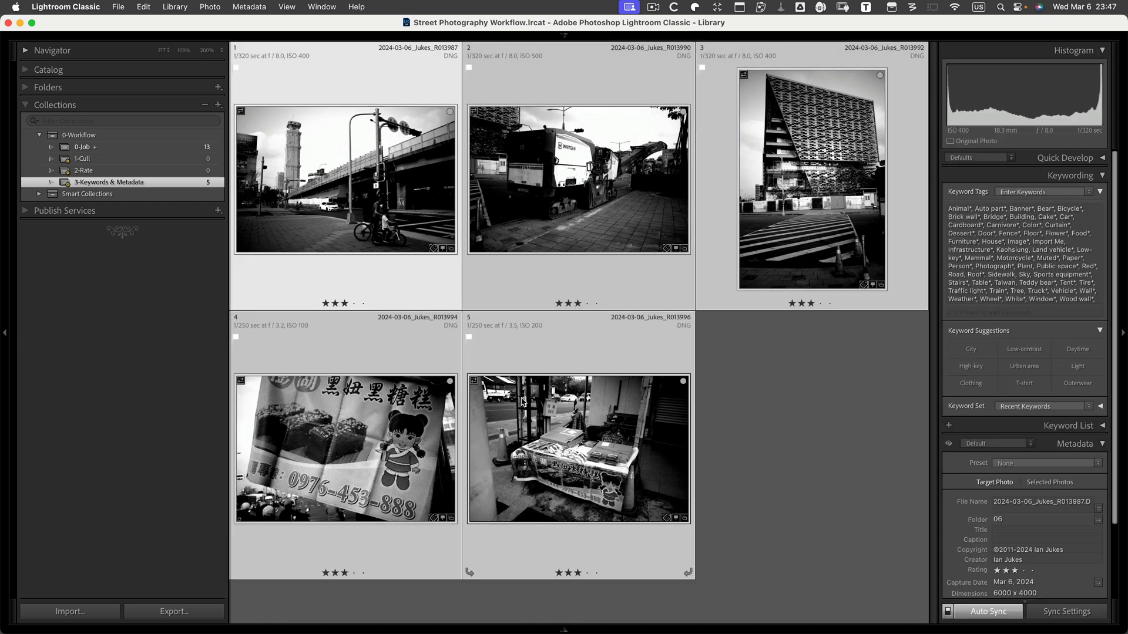
{"action": "left_click", "coordinate": [1009, 531]}
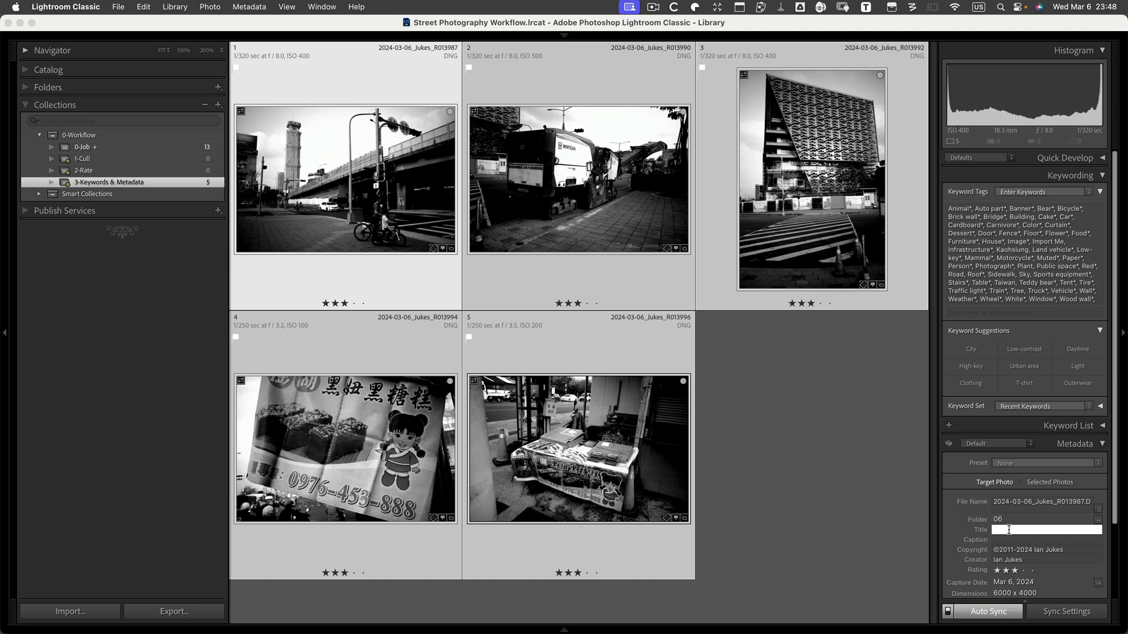
{"action": "type", "text": "de to work"}
{"action": "key", "text": "Return"}
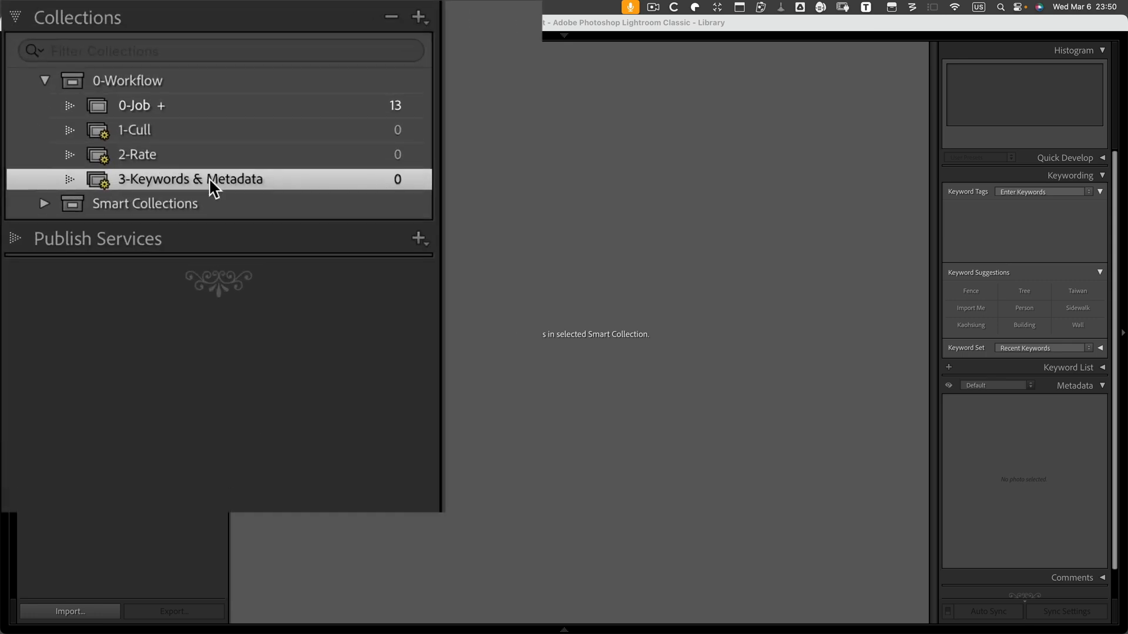
Duplicate the 3-Keywords & Metadata smart collection and rename the copy 4-Edit.
{"action": "right_click", "coordinate": [209, 178]}
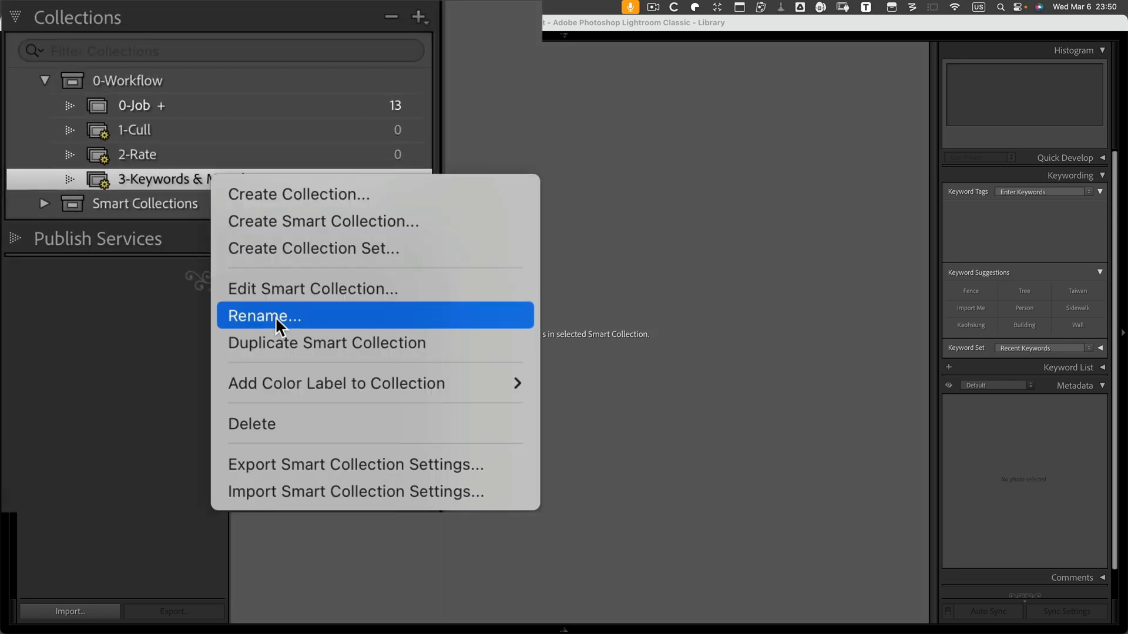
{"action": "left_click", "coordinate": [284, 347]}
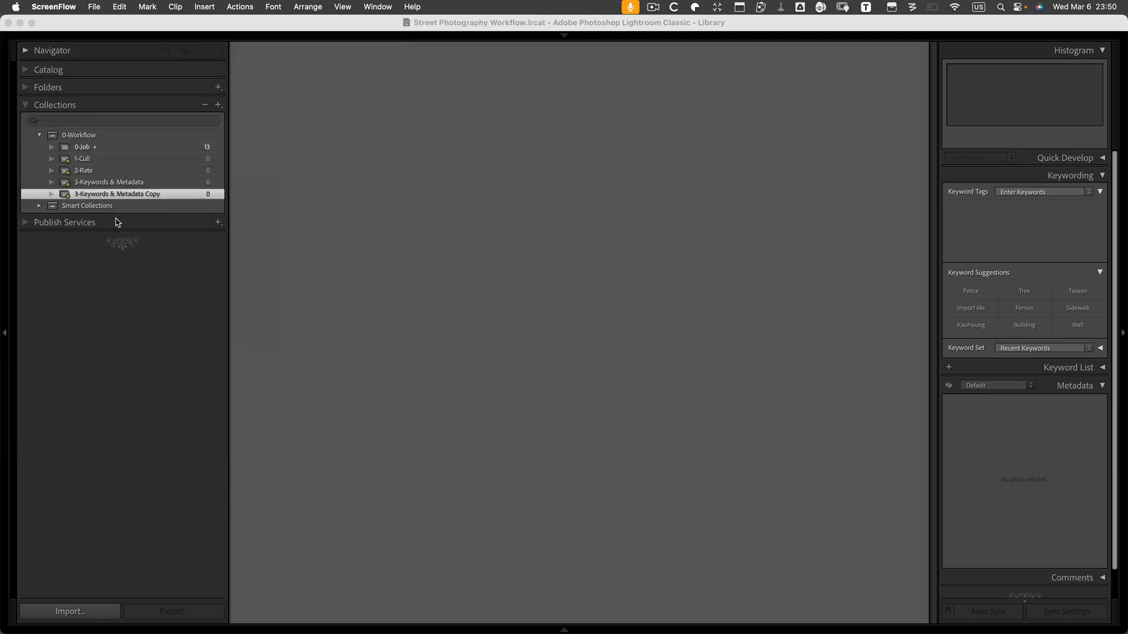
{"action": "double_click", "coordinate": [113, 195]}
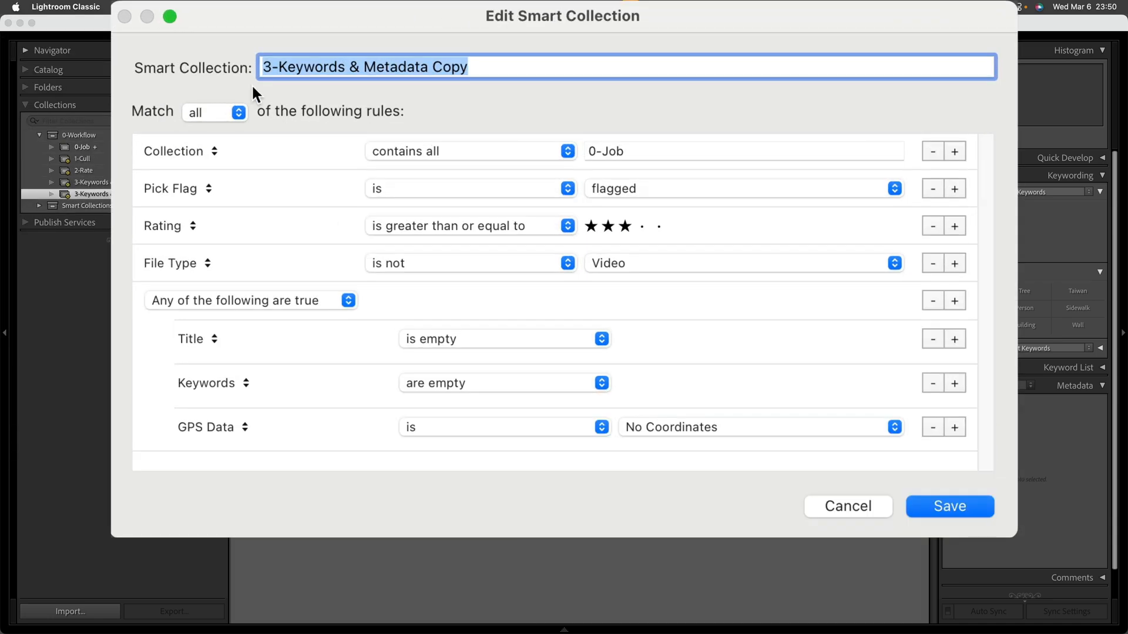
{"action": "type", "text": "4-"}
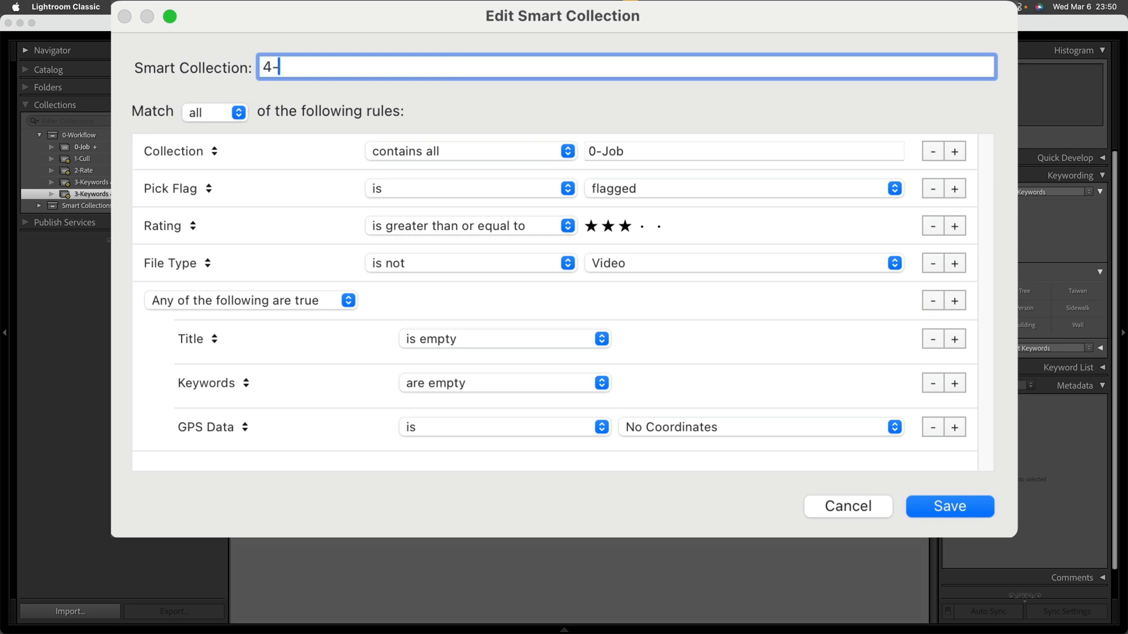
{"action": "type", "text": "Edit"}
Add a rule below the Rating rule of the 4-Edit smart collection requiring that Title isn't empty.
{"action": "left_click", "coordinate": [954, 227]}
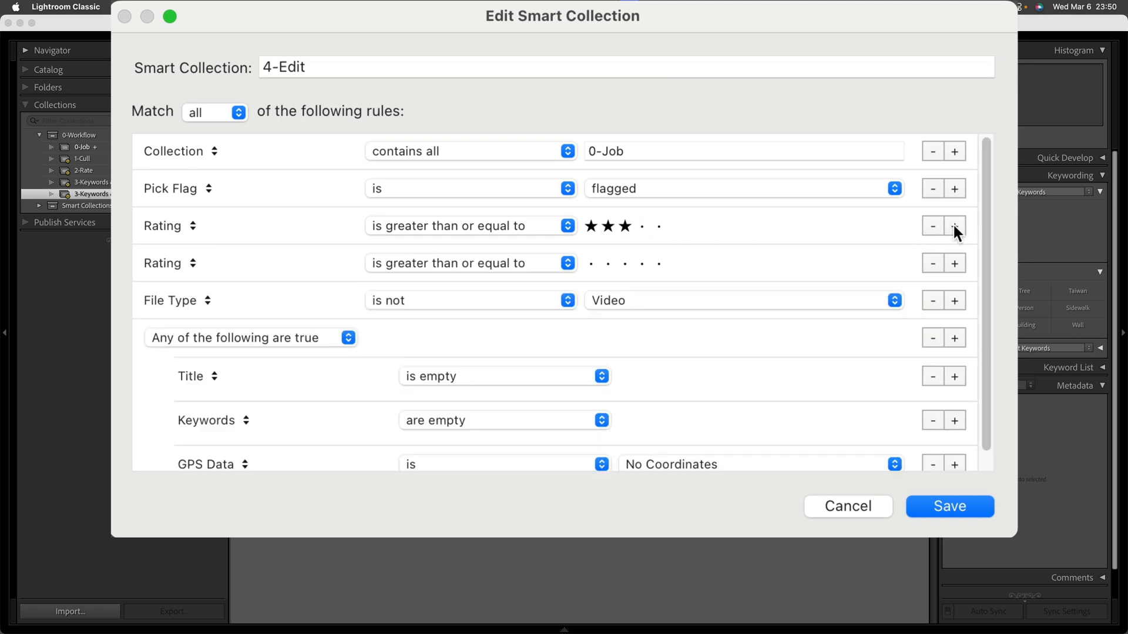
{"action": "left_click", "coordinate": [169, 266]}
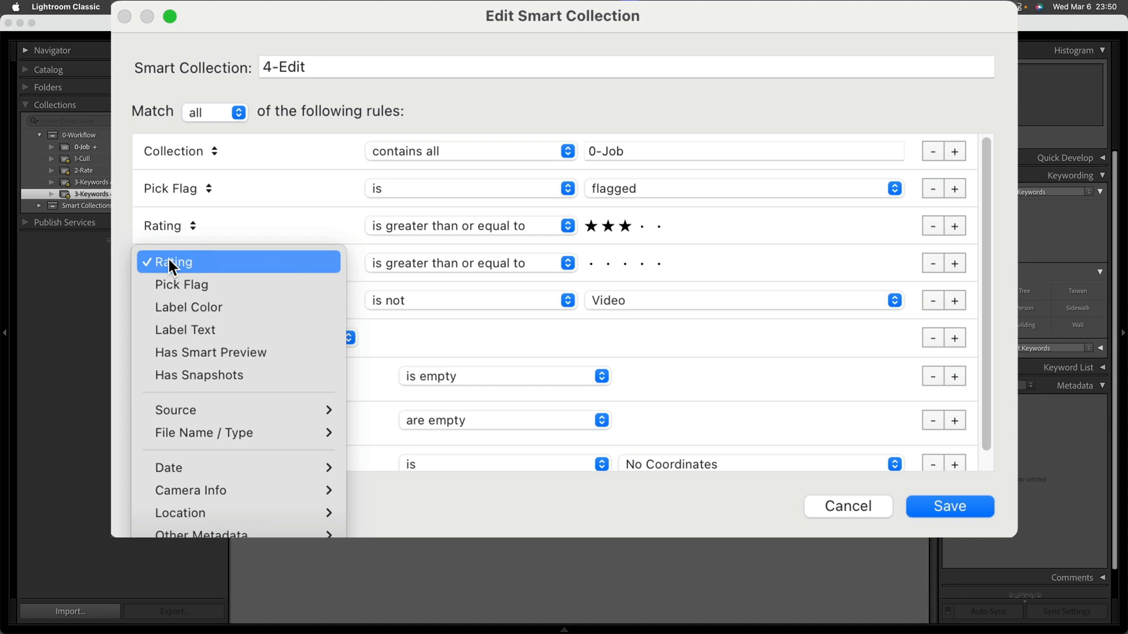
{"action": "mouse_move", "coordinate": [237, 427]}
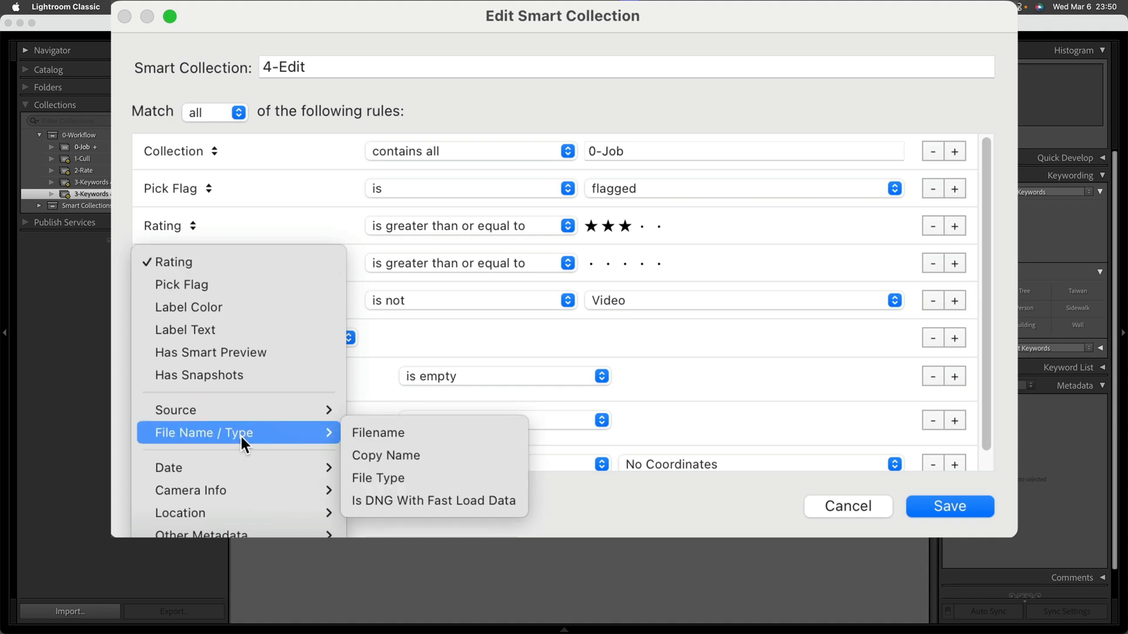
{"action": "mouse_move", "coordinate": [266, 536]}
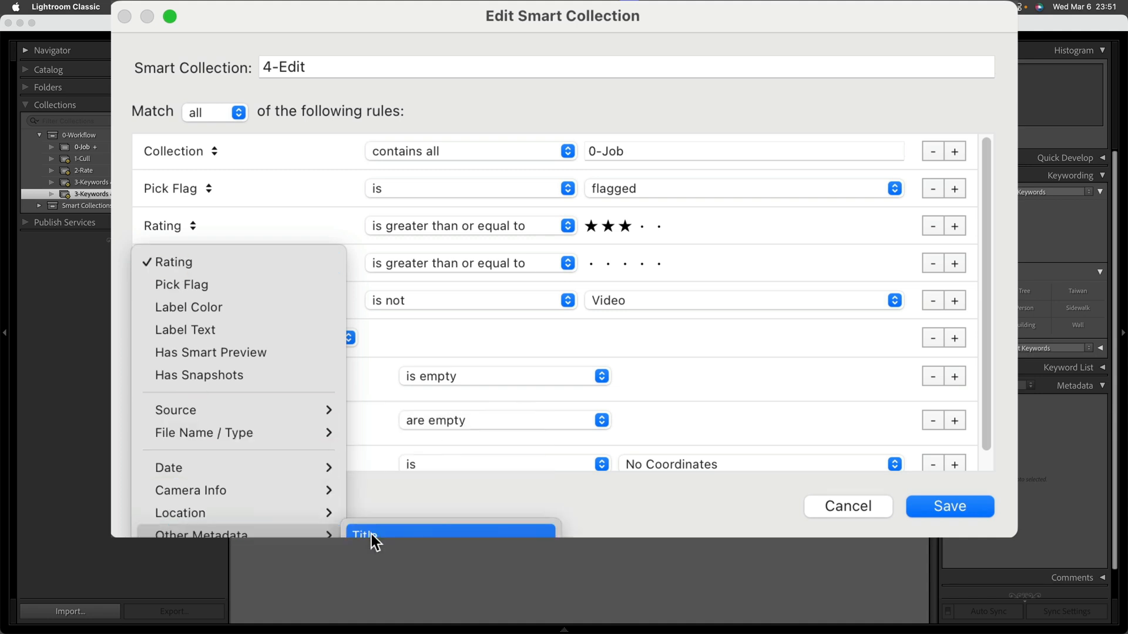
{"action": "left_click", "coordinate": [370, 534]}
{"action": "left_click", "coordinate": [440, 259]}
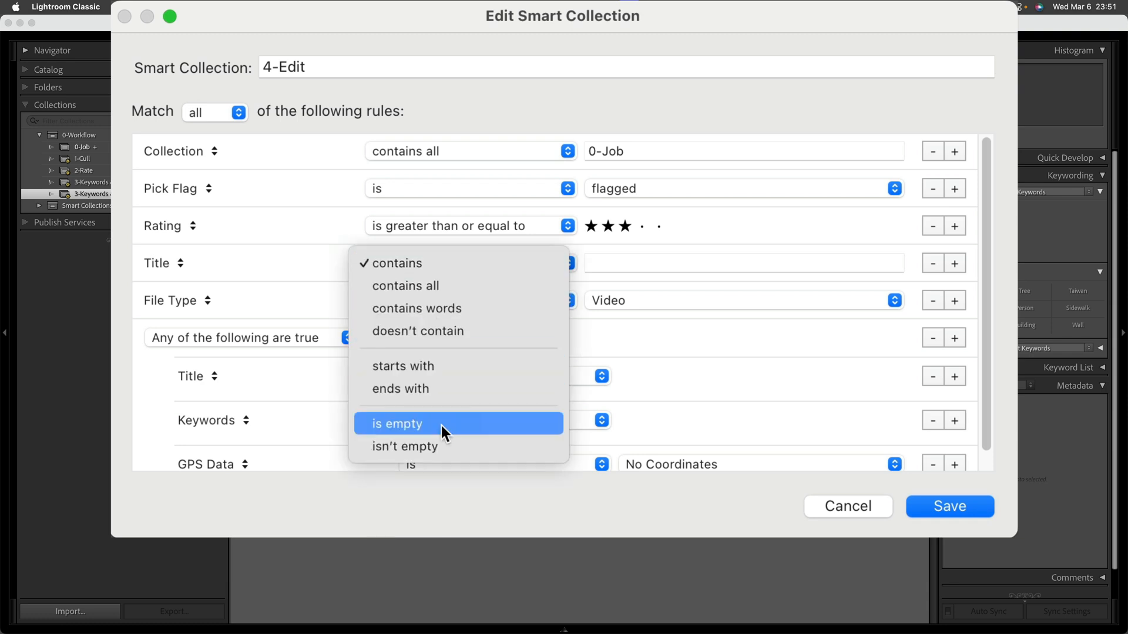
{"action": "left_click", "coordinate": [446, 447]}
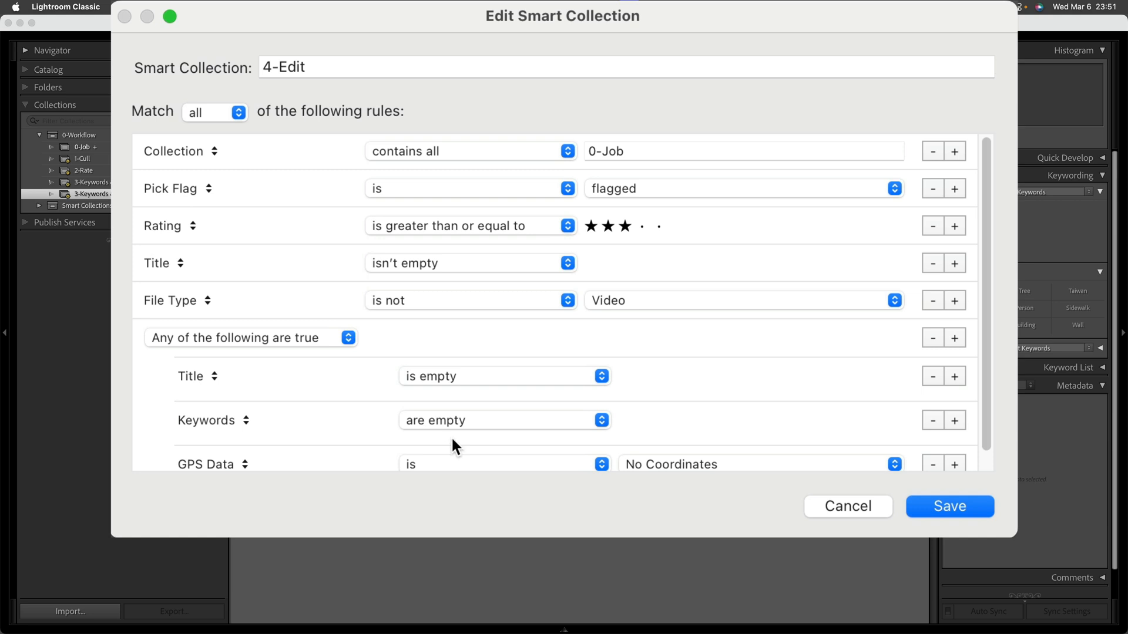
Add a rule below the main Title rule requiring that Keywords aren't empty.
{"action": "left_click", "coordinate": [955, 264]}
{"action": "left_click", "coordinate": [172, 296]}
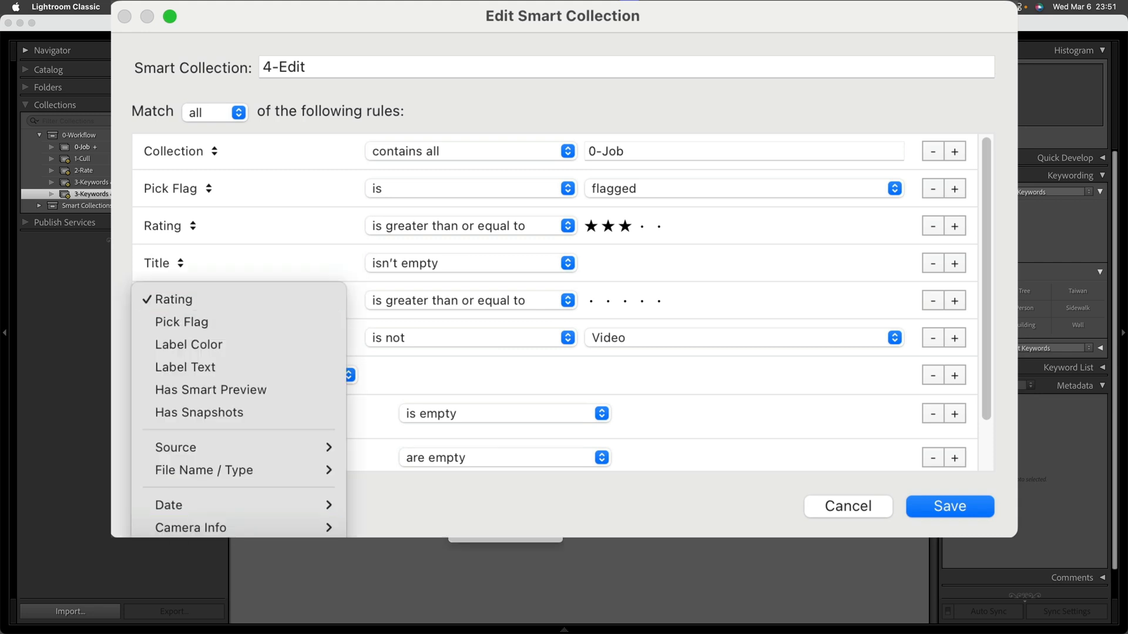
{"action": "left_click", "coordinate": [424, 441]}
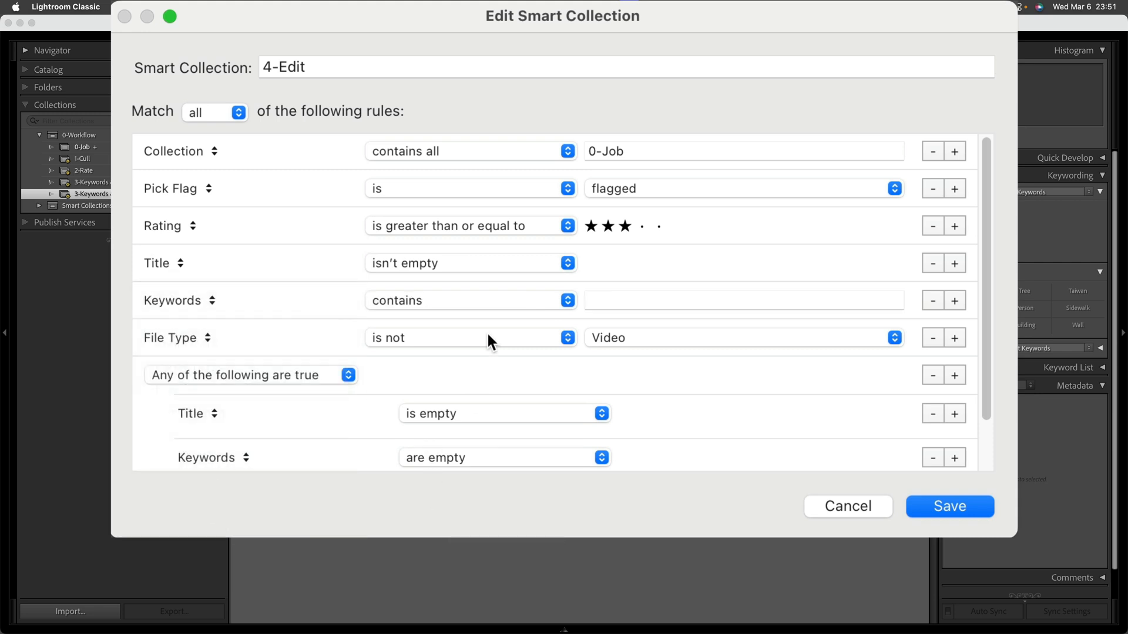
{"action": "left_click", "coordinate": [488, 301]}
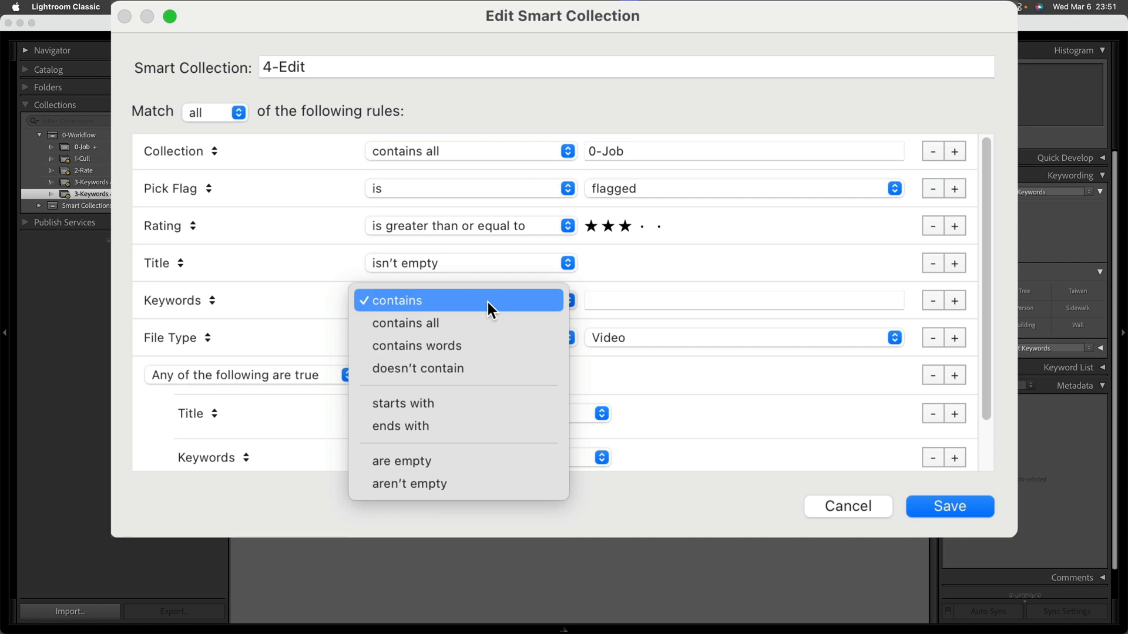
{"action": "left_click", "coordinate": [463, 483]}
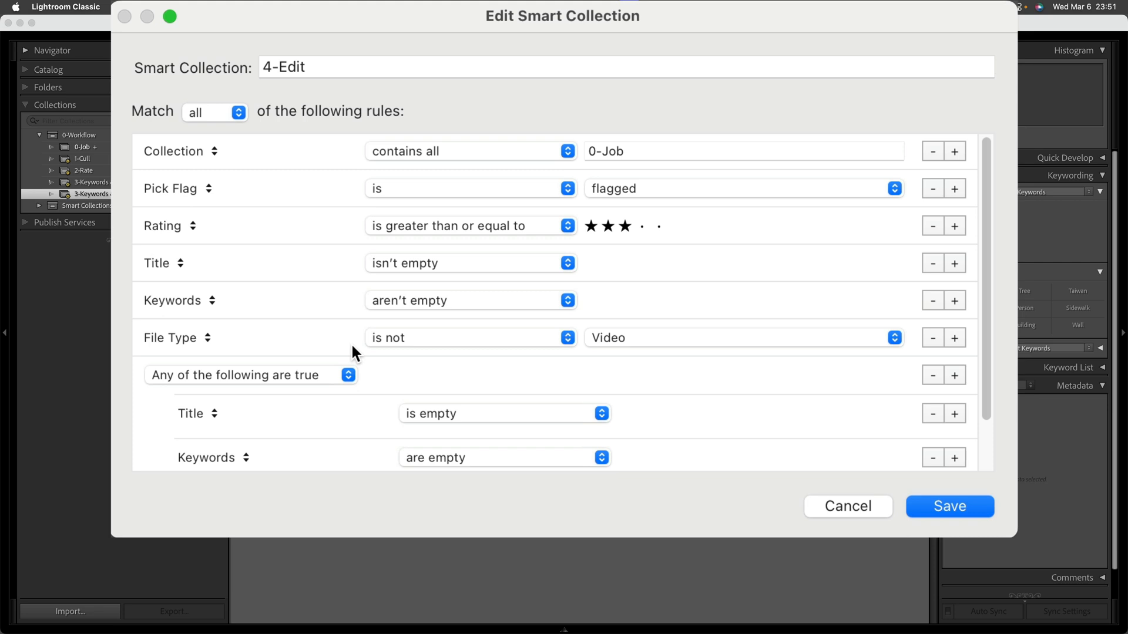
Remove the Keywords and GPS Data conditions from the nested "Any of the following are true" group.
{"action": "scroll", "coordinate": [361, 333], "scroll_direction": "down", "scroll_amount": 2}
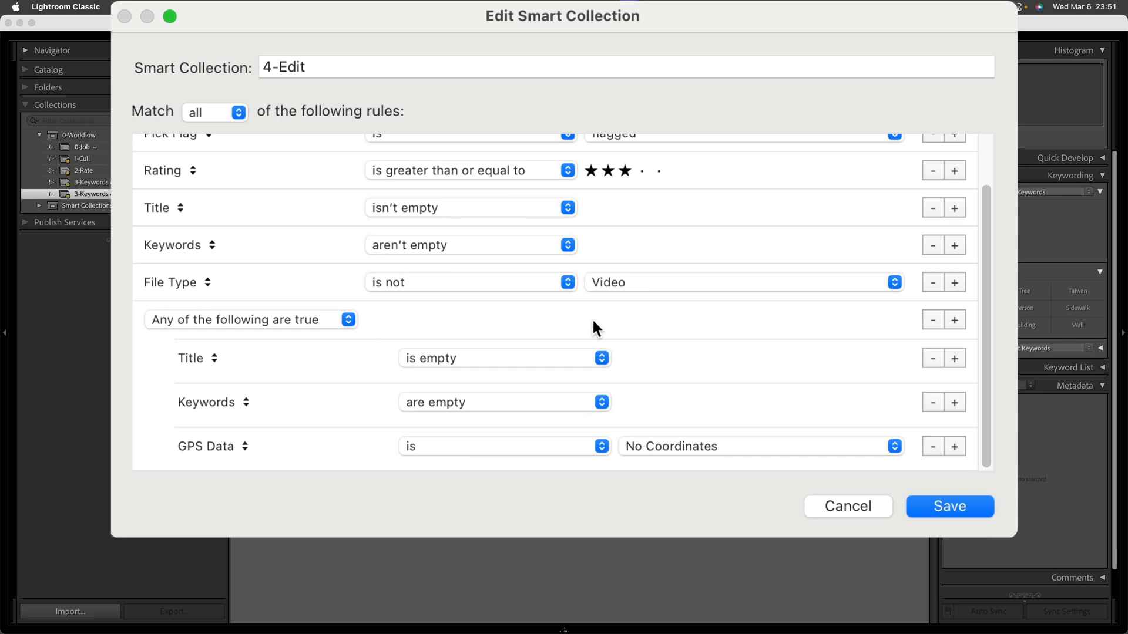
{"action": "left_click", "coordinate": [932, 403]}
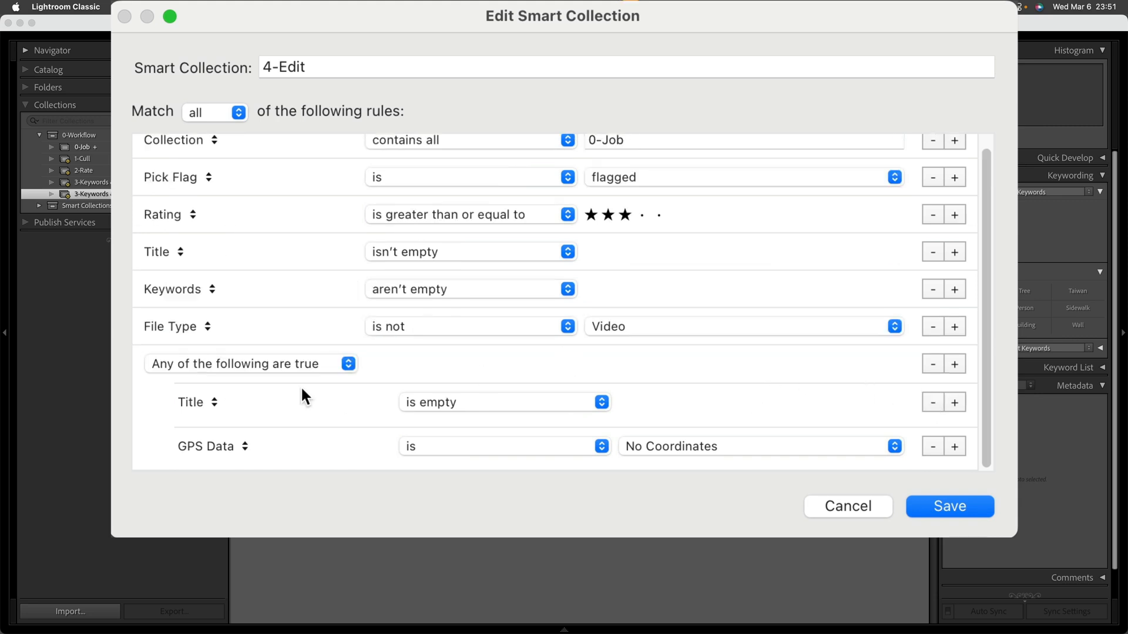
{"action": "left_click", "coordinate": [933, 448]}
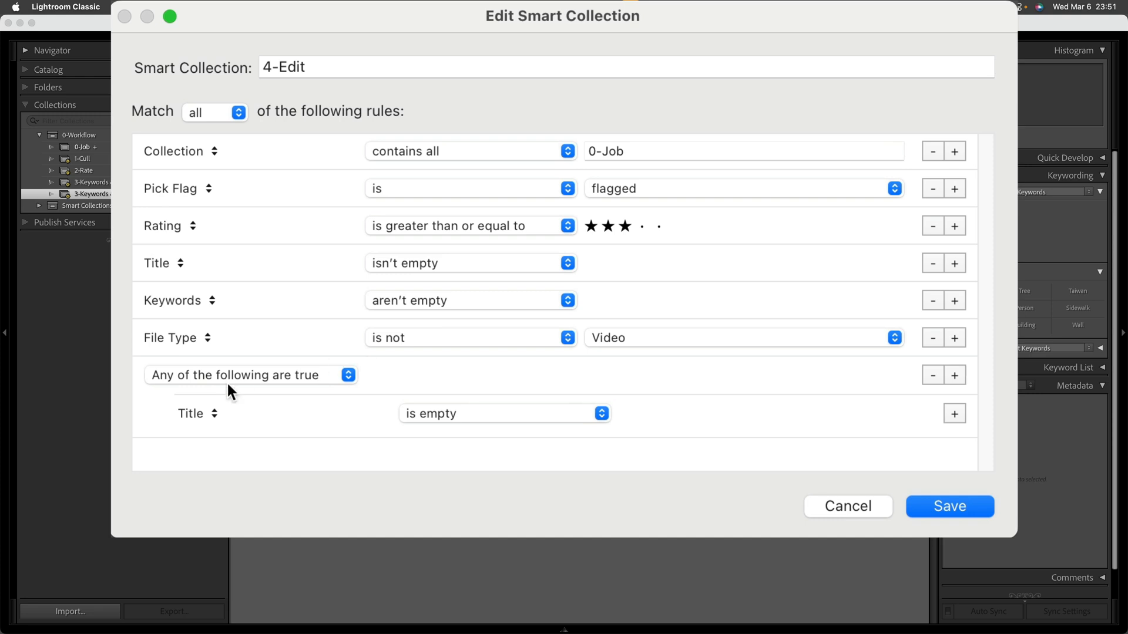
Change the remaining Title condition in the nested group to Has Adjustments is false.
{"action": "left_click", "coordinate": [207, 418]}
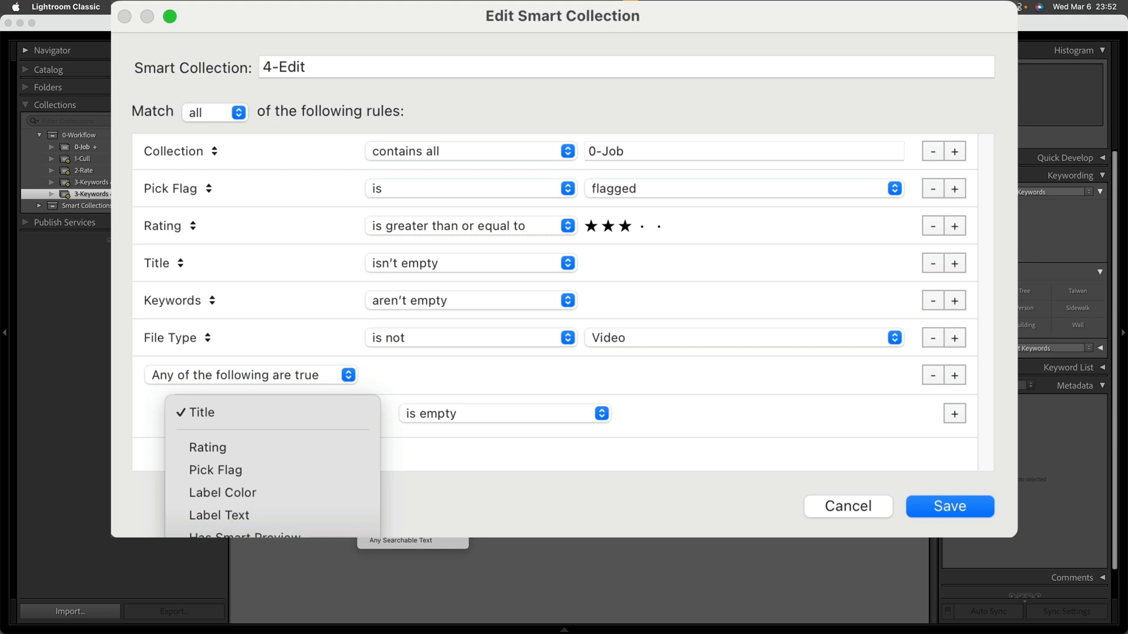
{"action": "mouse_move", "coordinate": [380, 487]}
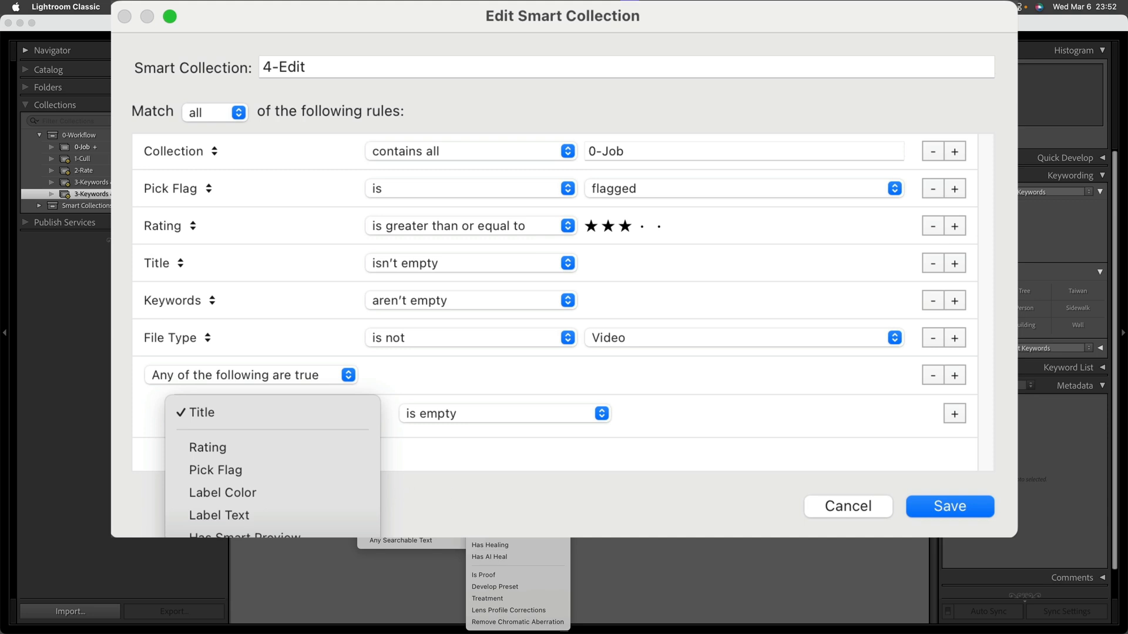
{"action": "left_click", "coordinate": [499, 505]}
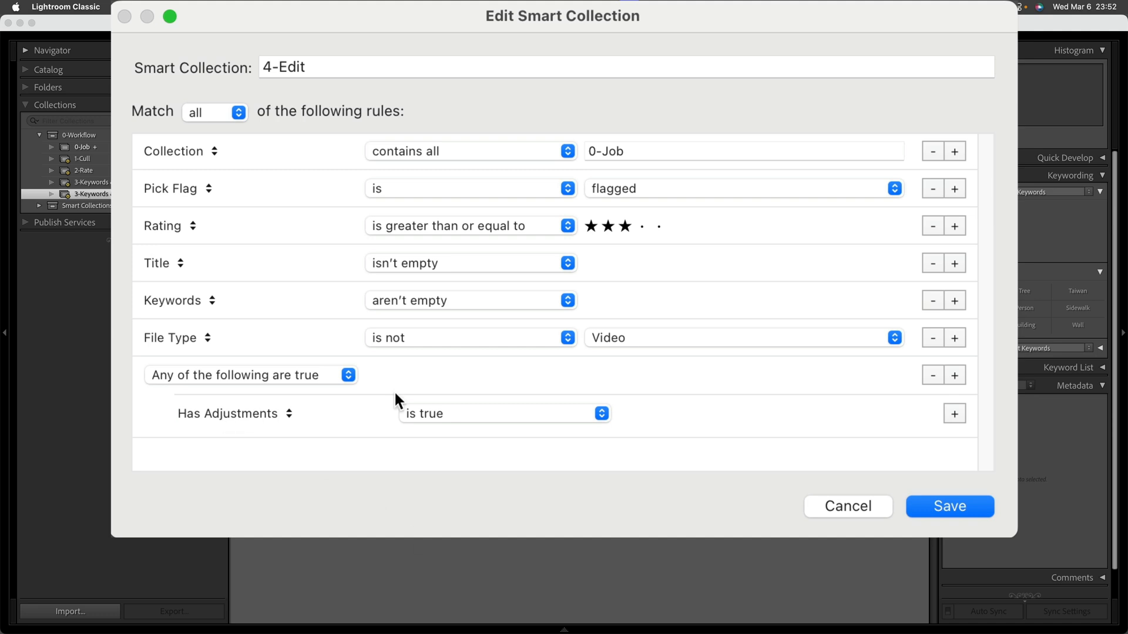
{"action": "left_click", "coordinate": [468, 410]}
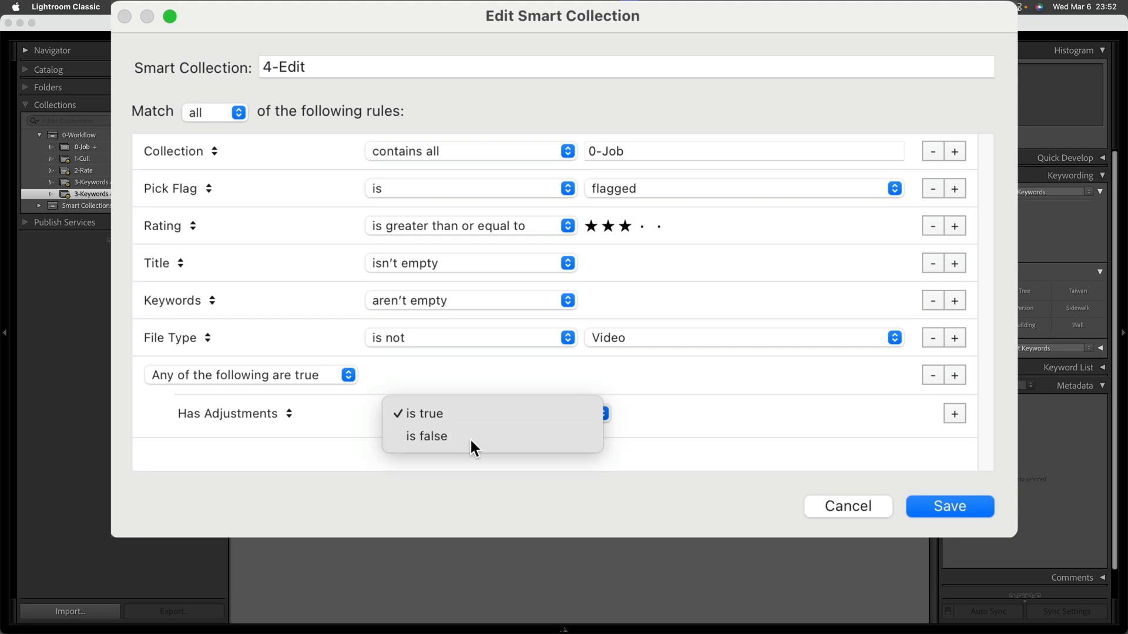
{"action": "left_click", "coordinate": [471, 439]}
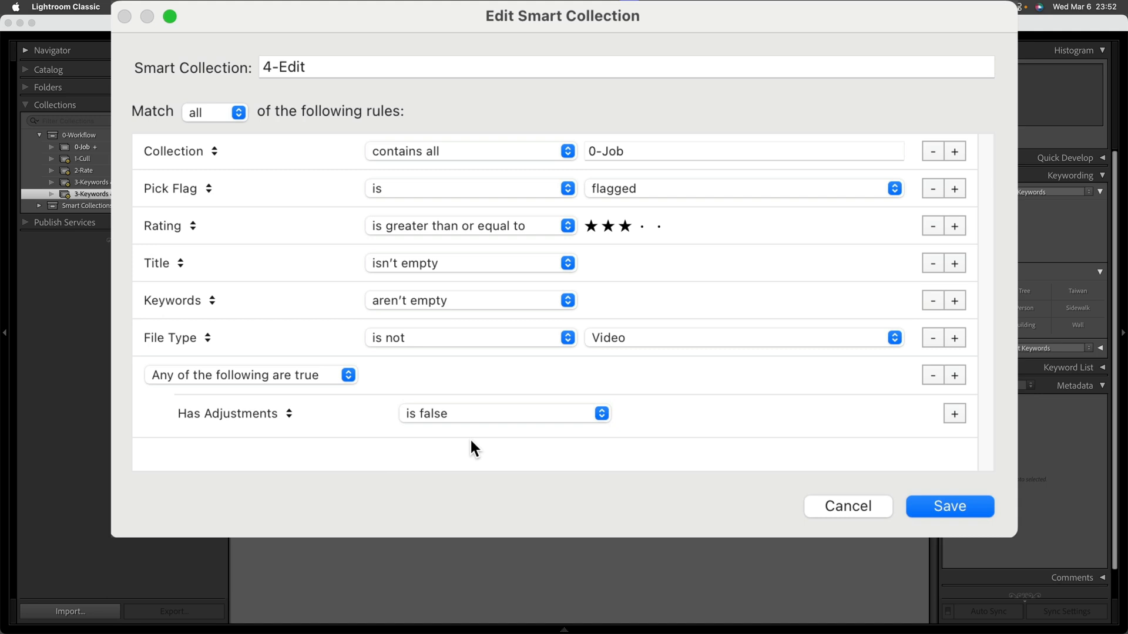
Add a second condition to the nested group requiring that Label Color is not green.
{"action": "left_click", "coordinate": [953, 414]}
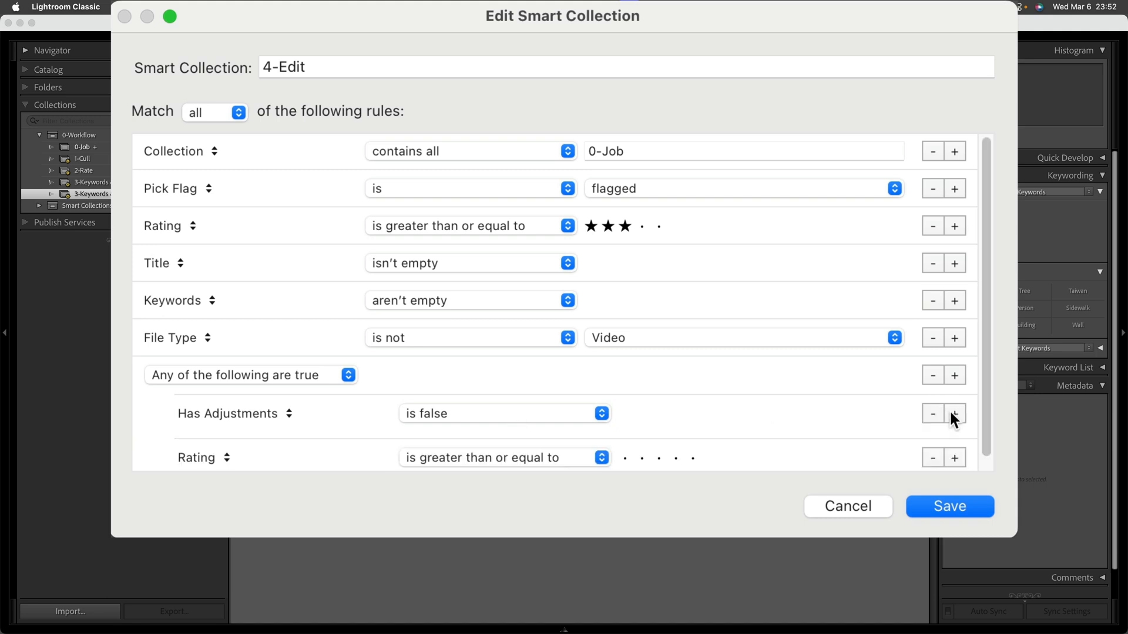
{"action": "scroll", "coordinate": [666, 408], "scroll_direction": "down", "scroll_amount": 1}
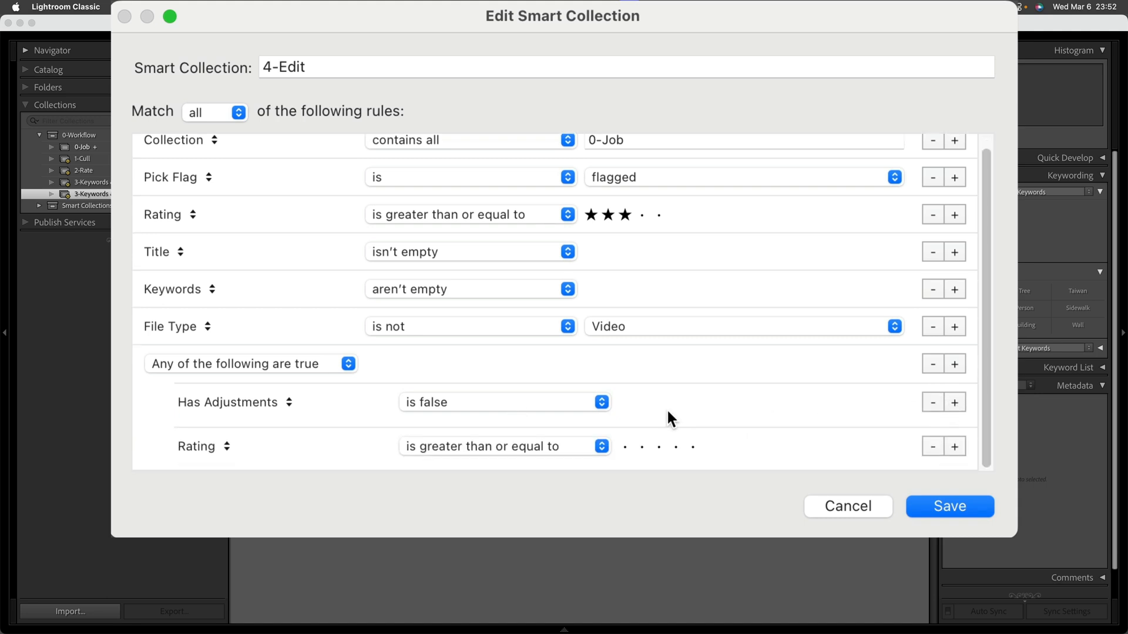
{"action": "left_click", "coordinate": [209, 448]}
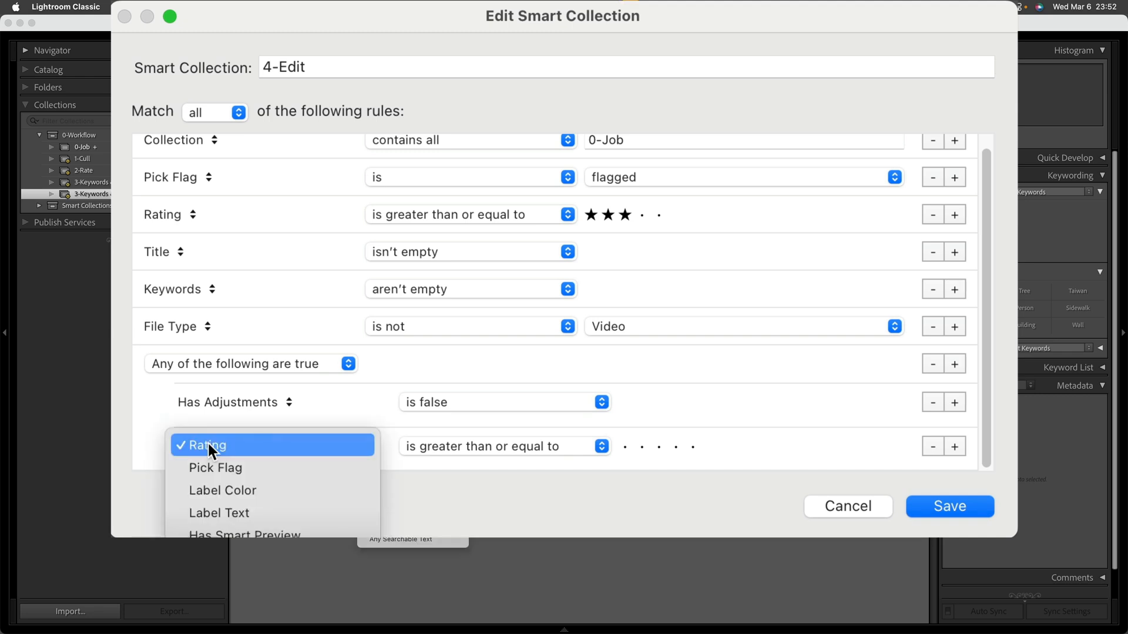
{"action": "left_click", "coordinate": [226, 491]}
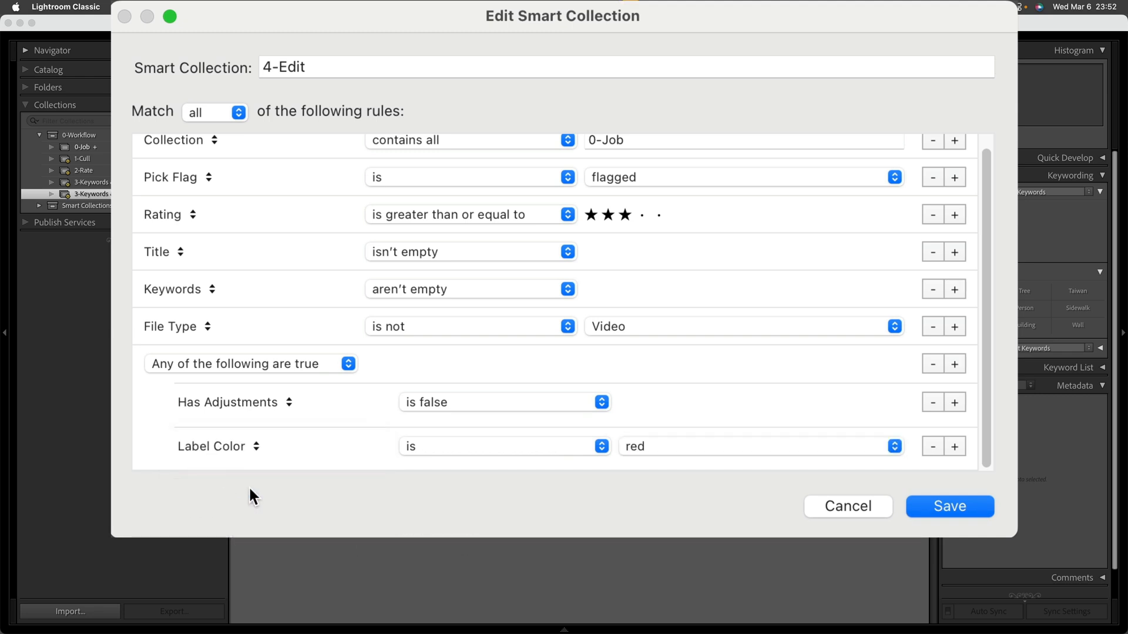
{"action": "left_click", "coordinate": [467, 446]}
{"action": "left_click", "coordinate": [480, 469]}
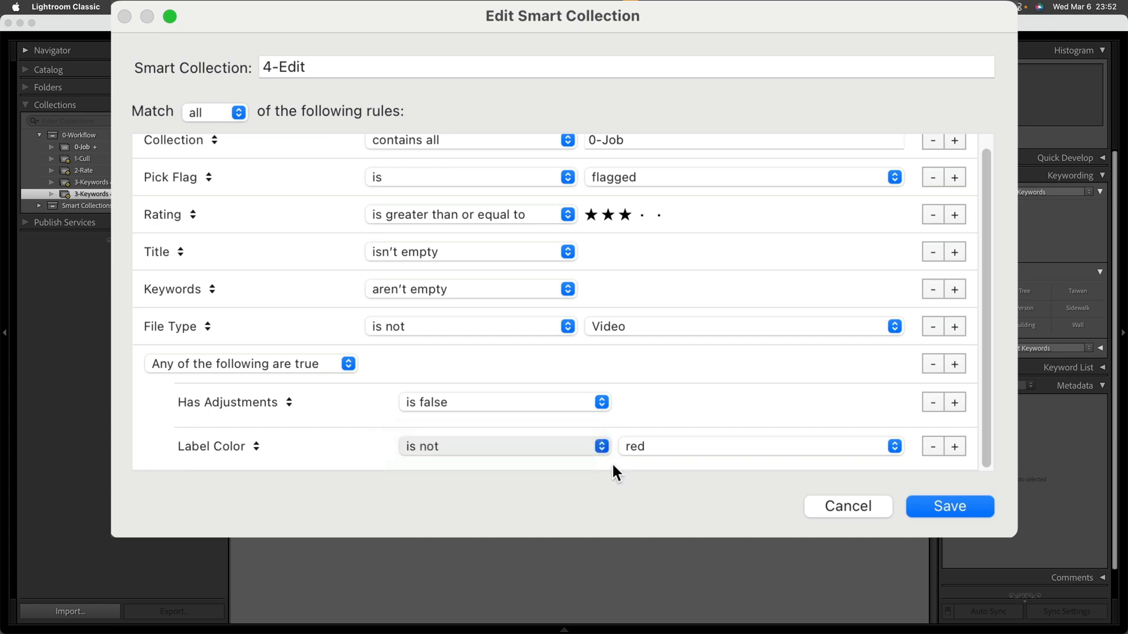
{"action": "left_click", "coordinate": [666, 449]}
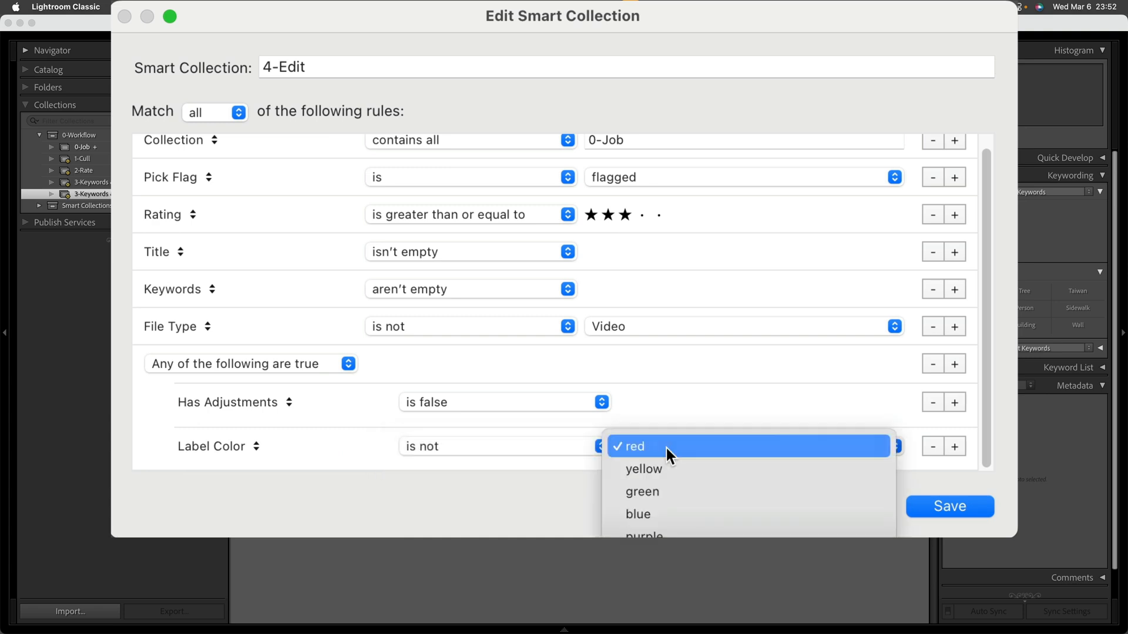
{"action": "left_click", "coordinate": [669, 491]}
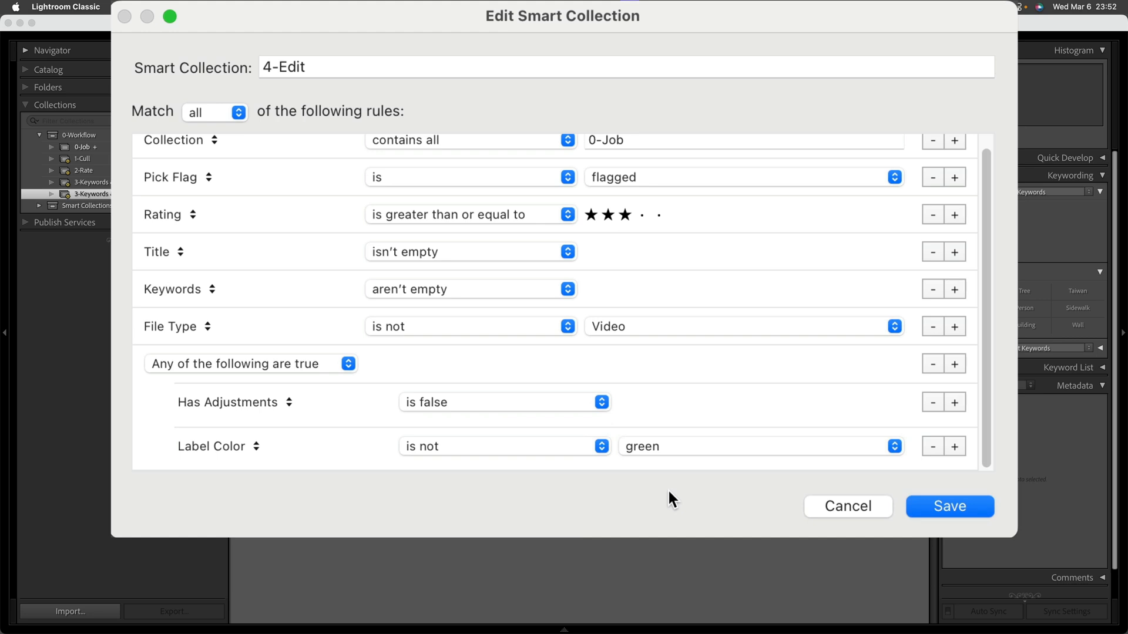
Add a main rule below the Keywords rule requiring that GPS Data is Coordinates.
{"action": "left_click", "coordinate": [956, 288]}
{"action": "left_click", "coordinate": [182, 326]}
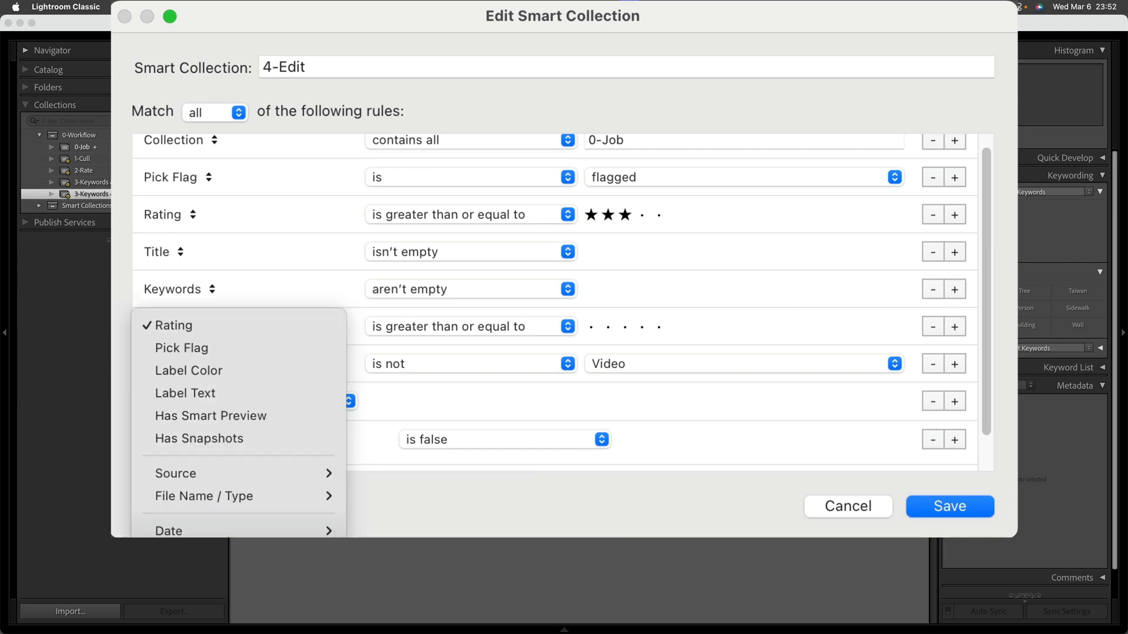
{"action": "left_click", "coordinate": [472, 446]}
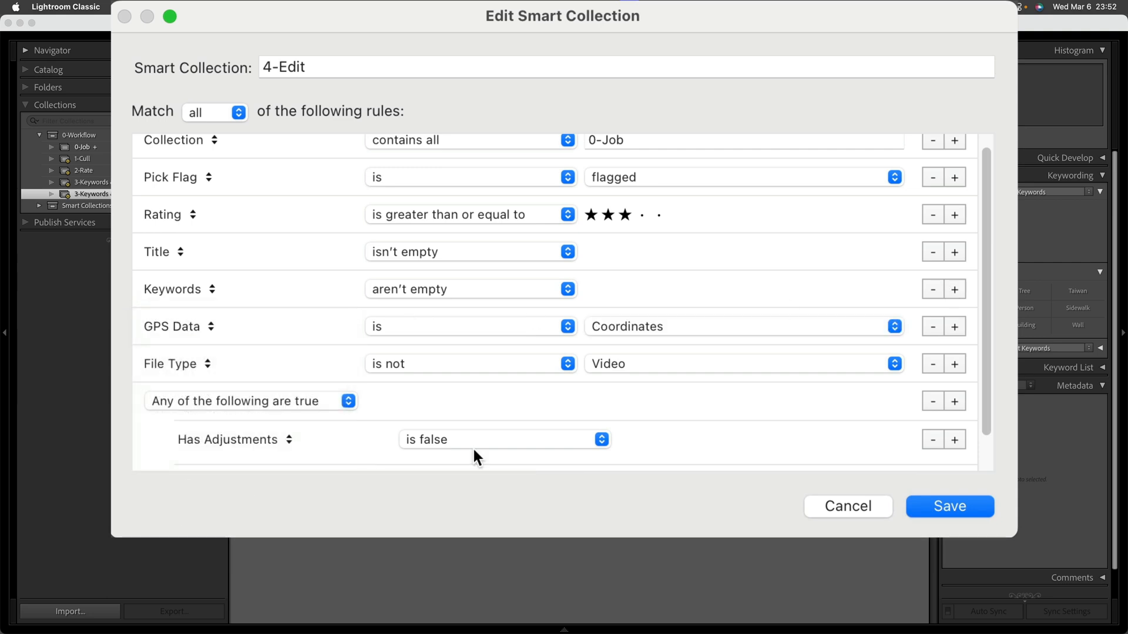
{"action": "left_click", "coordinate": [469, 317]}
{"action": "left_click", "coordinate": [461, 350]}
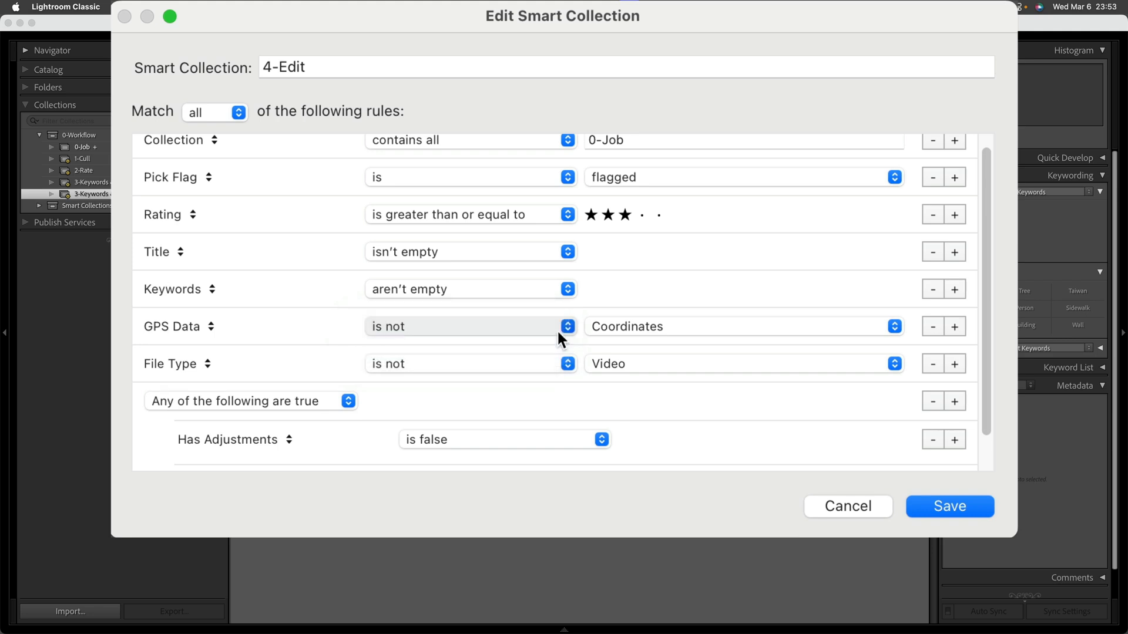
{"action": "left_click", "coordinate": [615, 326]}
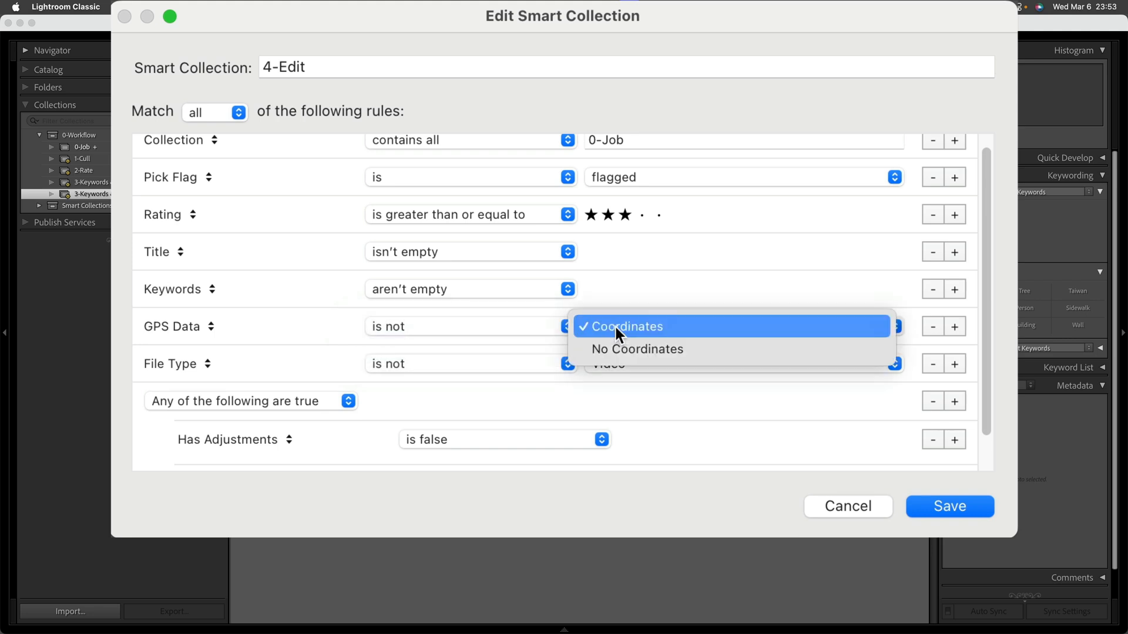
{"action": "left_click", "coordinate": [481, 323]}
{"action": "left_click", "coordinate": [480, 323]}
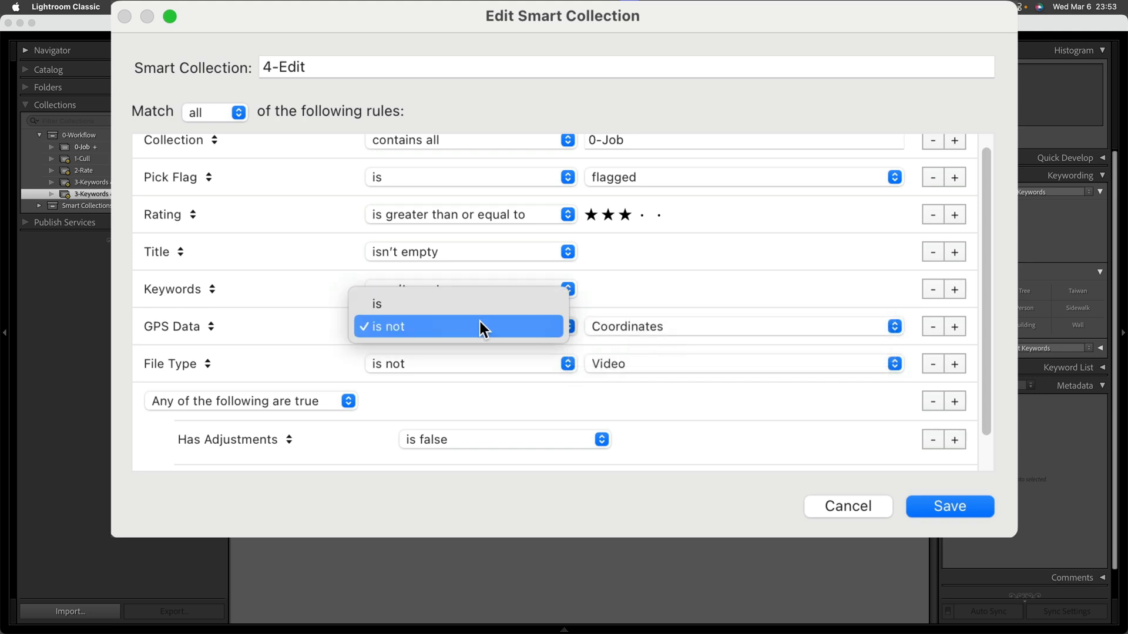
{"action": "left_click", "coordinate": [473, 304]}
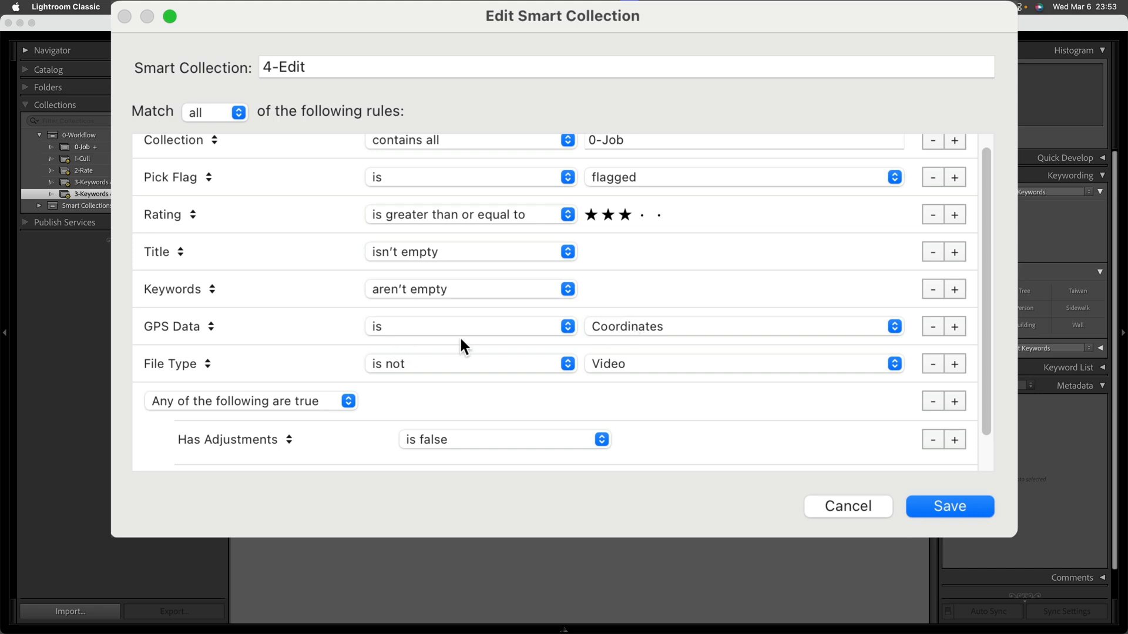
Check the complete rule list, save the 4-Edit smart collection, and open its first photo in the Develop module.
{"action": "scroll", "coordinate": [561, 379], "scroll_direction": "down", "scroll_amount": 2}
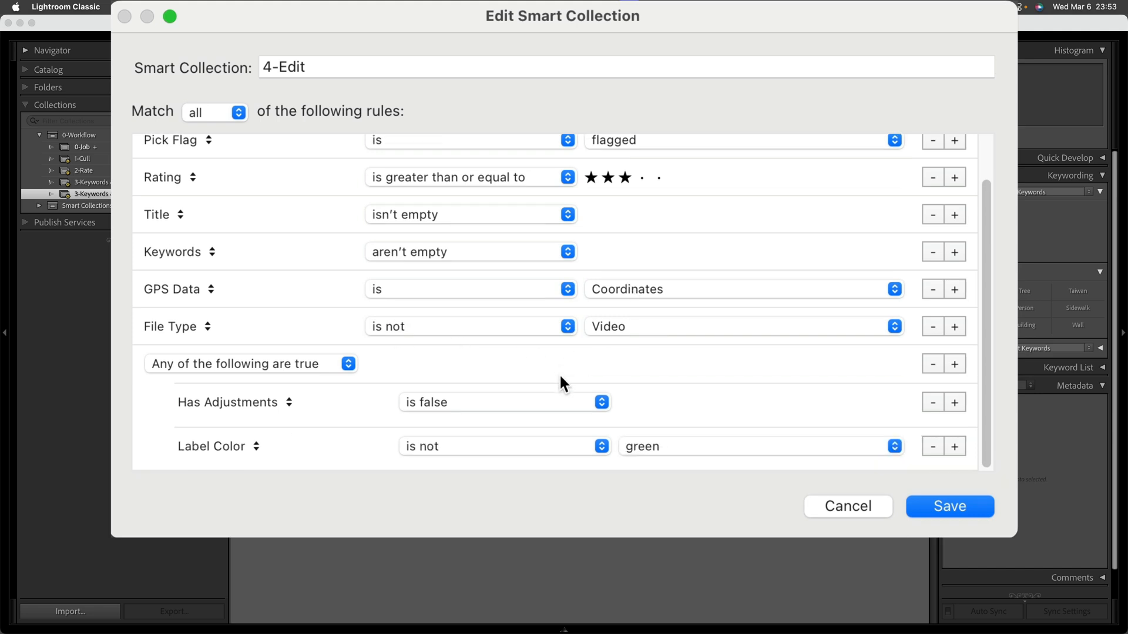
{"action": "scroll", "coordinate": [560, 376], "scroll_direction": "up", "scroll_amount": 3}
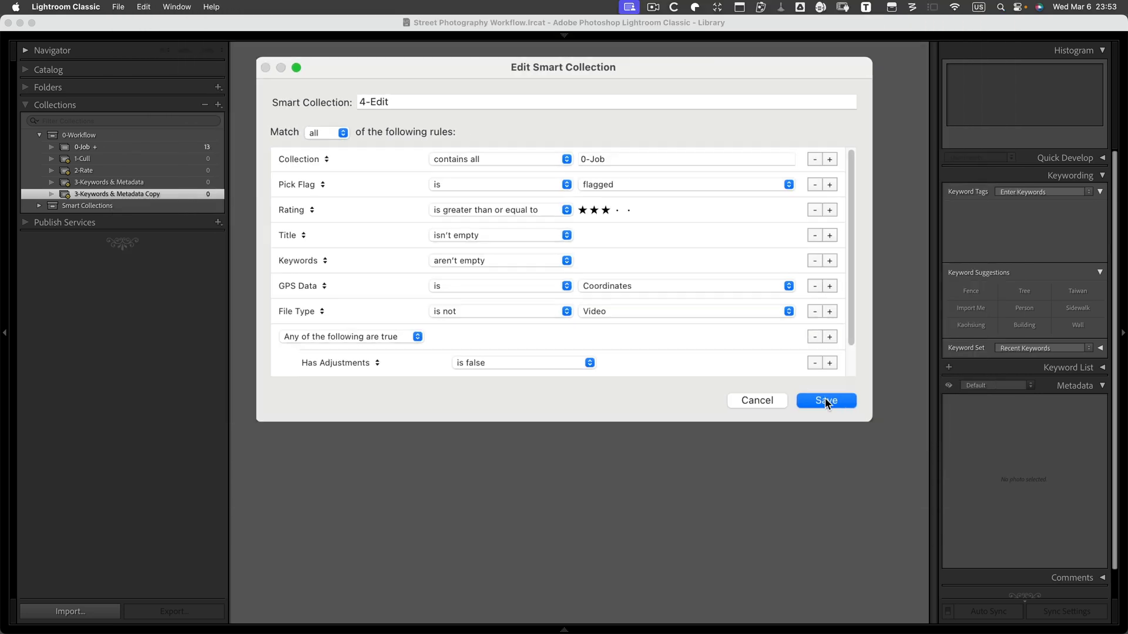
{"action": "left_click", "coordinate": [949, 507]}
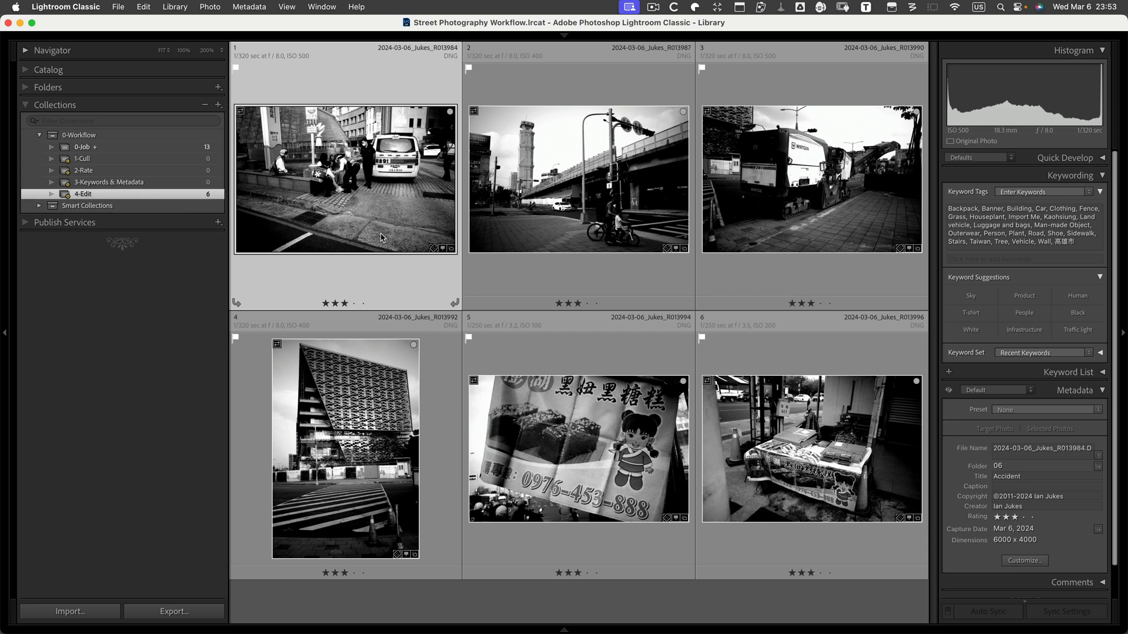
{"action": "key", "text": "d"}
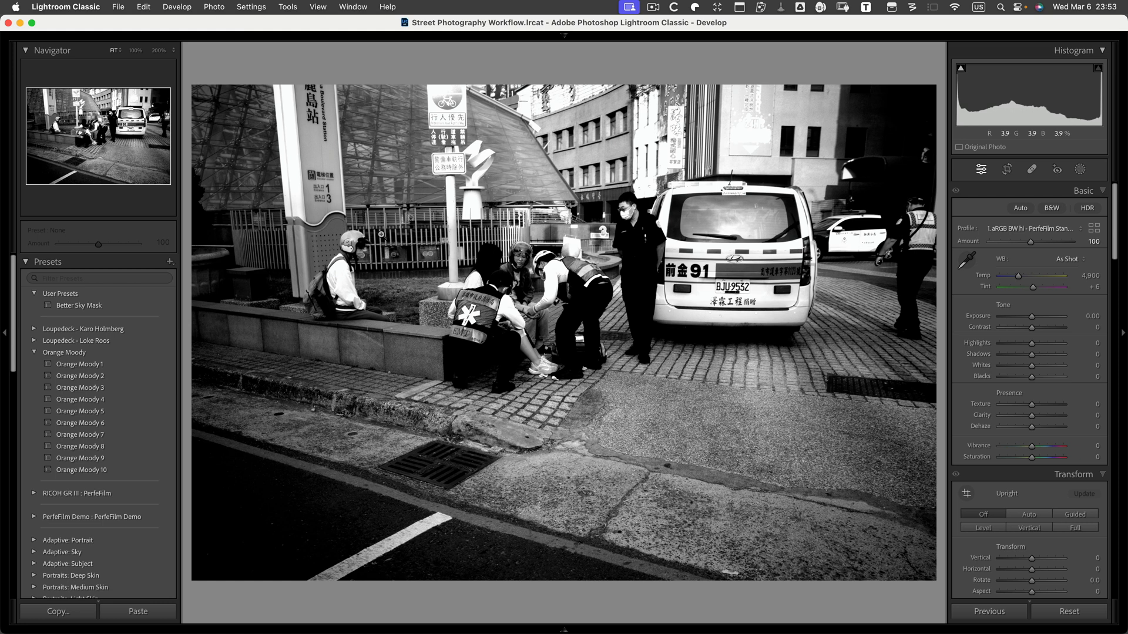
Apply automatic tone settings to the photo of the paramedics and raise its Shadows to +79.
{"action": "key", "text": "super+u"}
{"action": "key", "text": "equal"}
{"action": "key", "text": "equal"}
{"action": "key", "text": "equal"}
{"action": "key", "text": "equal"}
{"action": "key", "text": "equal"}
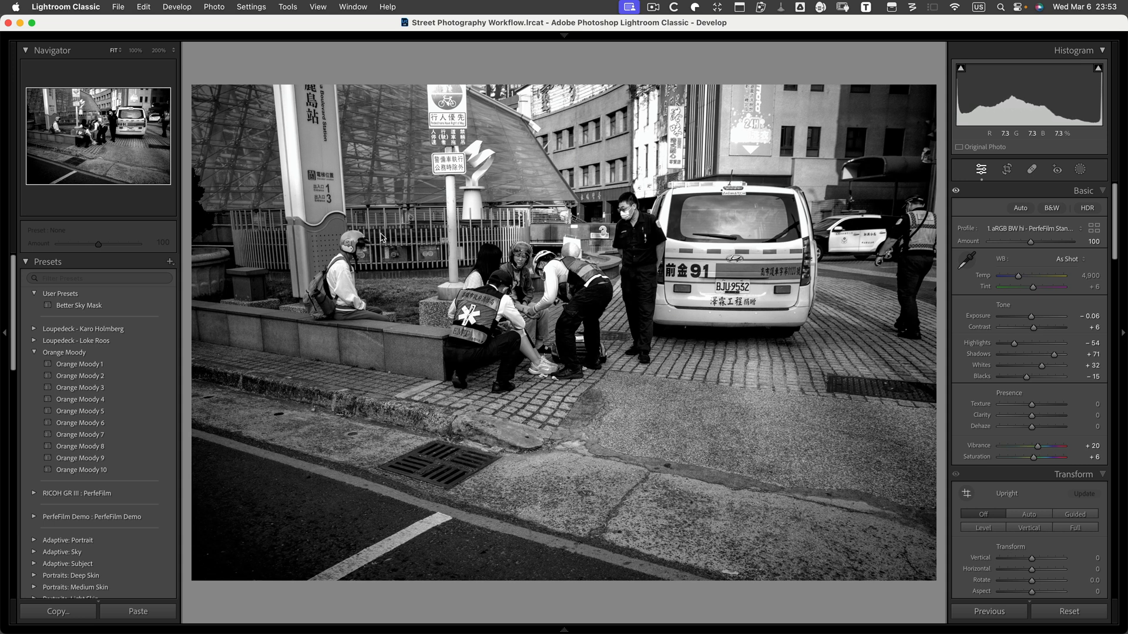
{"action": "key", "text": "equal"}
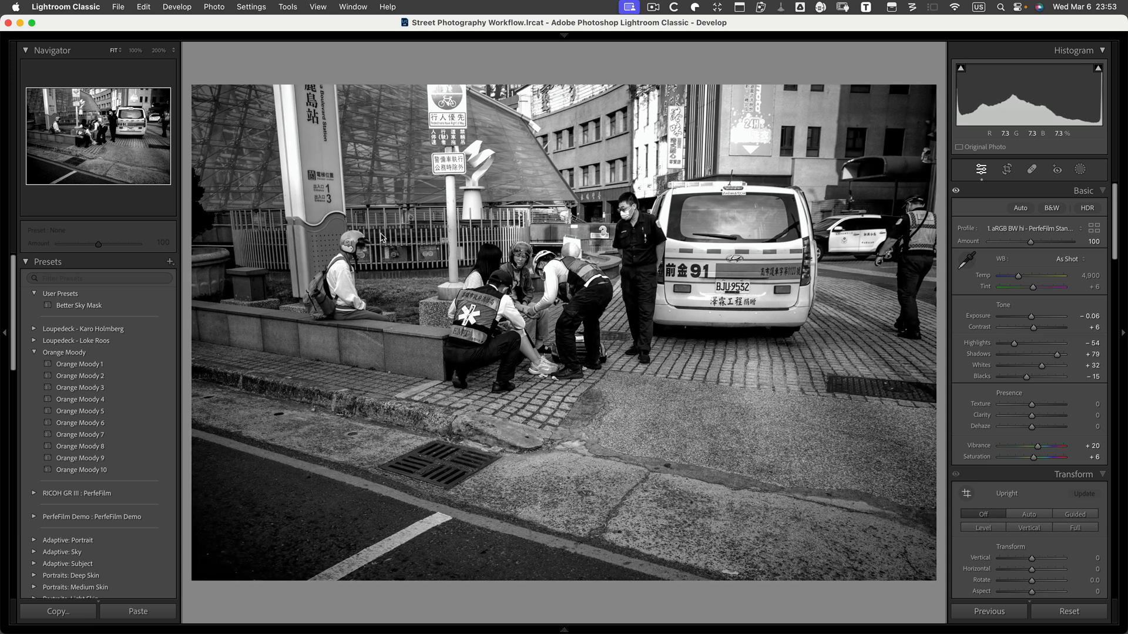
Increase the paramedic photo's Texture to +36 and its Clarity to +28.
{"action": "key", "text": "equal"}
{"action": "key", "text": "equal"}
{"action": "key", "text": "equal"}
{"action": "key", "text": "equal"}
{"action": "key", "text": "equal"}
{"action": "key", "text": "equal"}
{"action": "key", "text": "equal"}
{"action": "key", "text": "equal"}
{"action": "key", "text": "equal"}
{"action": "key", "text": "equal"}
{"action": "key", "text": "equal"}
{"action": "key", "text": "equal"}
{"action": "key", "text": "equal"}
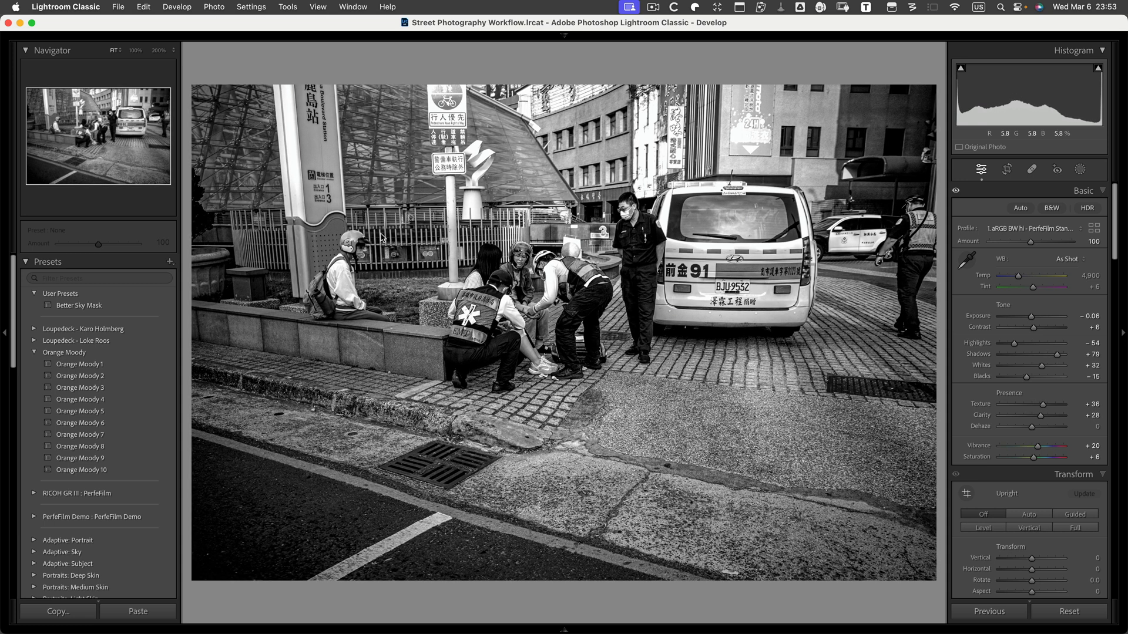
Set the post-crop vignetting amount to −13, then label the paramedic photo green and go to the next photo.
{"action": "key", "text": "minus"}
{"action": "key", "text": "minus"}
{"action": "key", "text": "minus"}
{"action": "key", "text": "minus"}
{"action": "key", "text": "minus"}
{"action": "key", "text": "minus"}
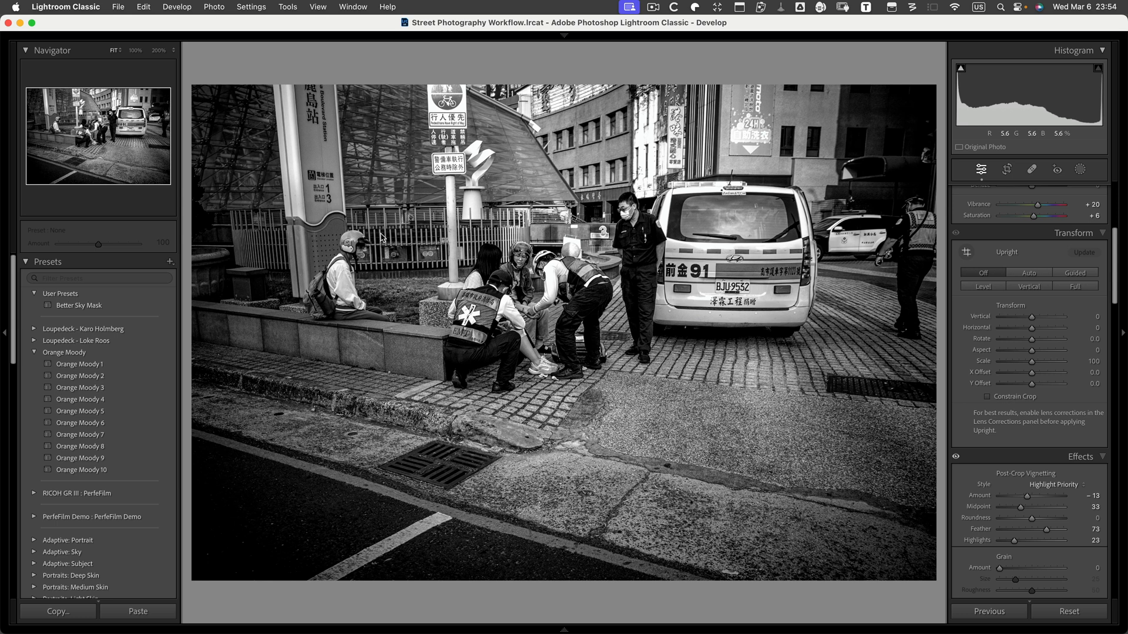
{"action": "key", "text": "8"}
{"action": "key", "text": "Right"}
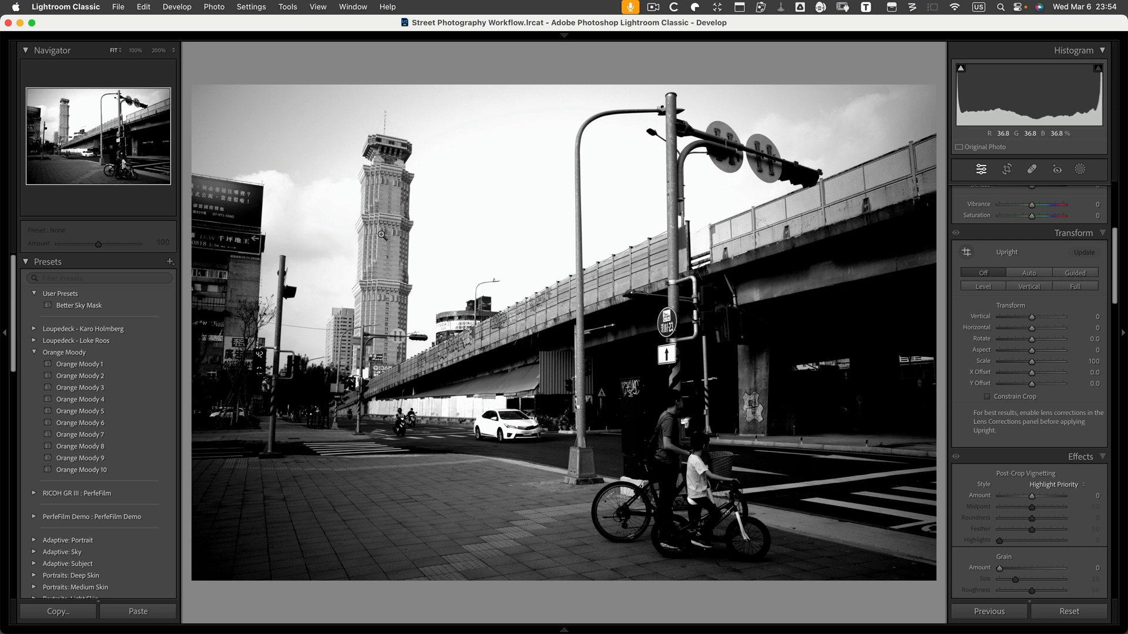
Edit the photo of the cyclists by the overpass with auto tone, Texture +26 and Clarity +41, and label it green.
{"action": "key", "text": "super+u"}
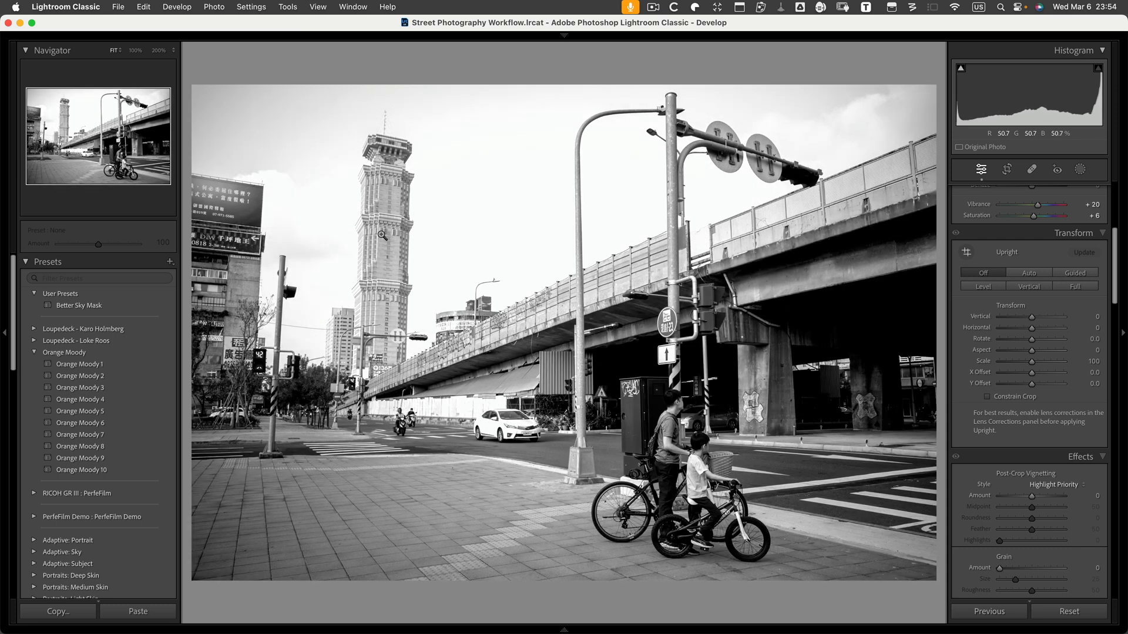
{"action": "key", "text": "equal"}
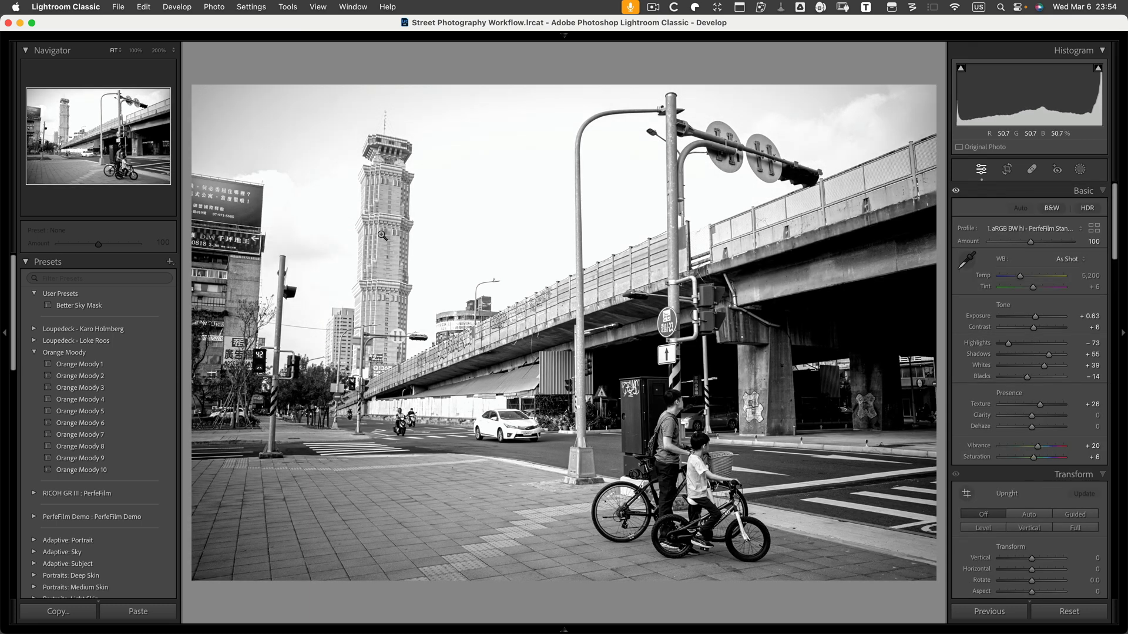
{"action": "key", "text": "equal"}
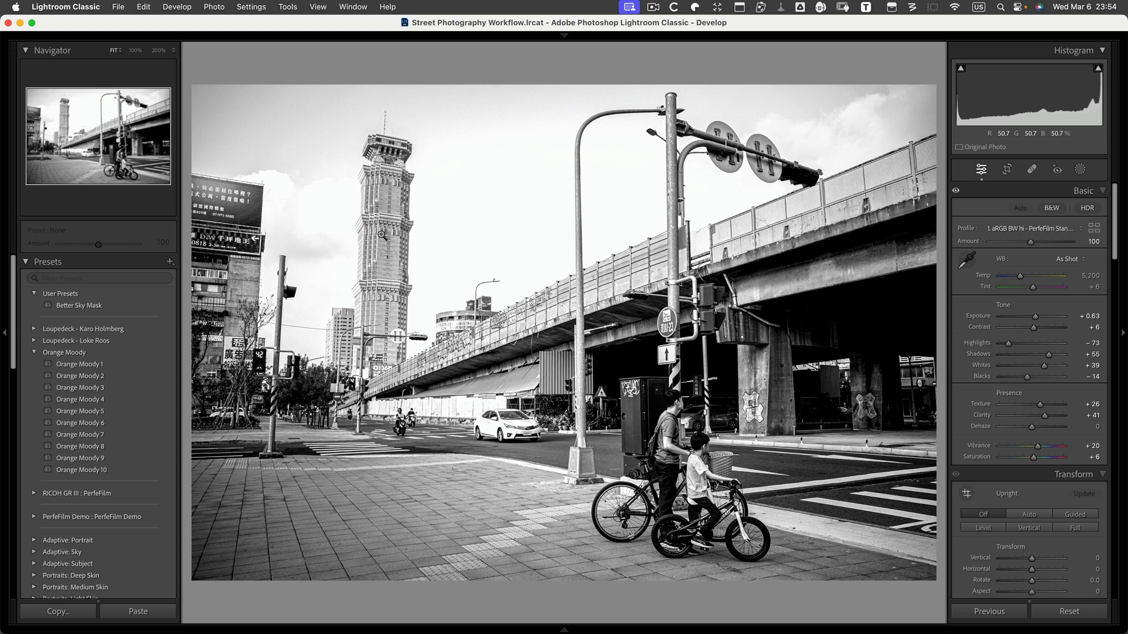
{"action": "key", "text": "8"}
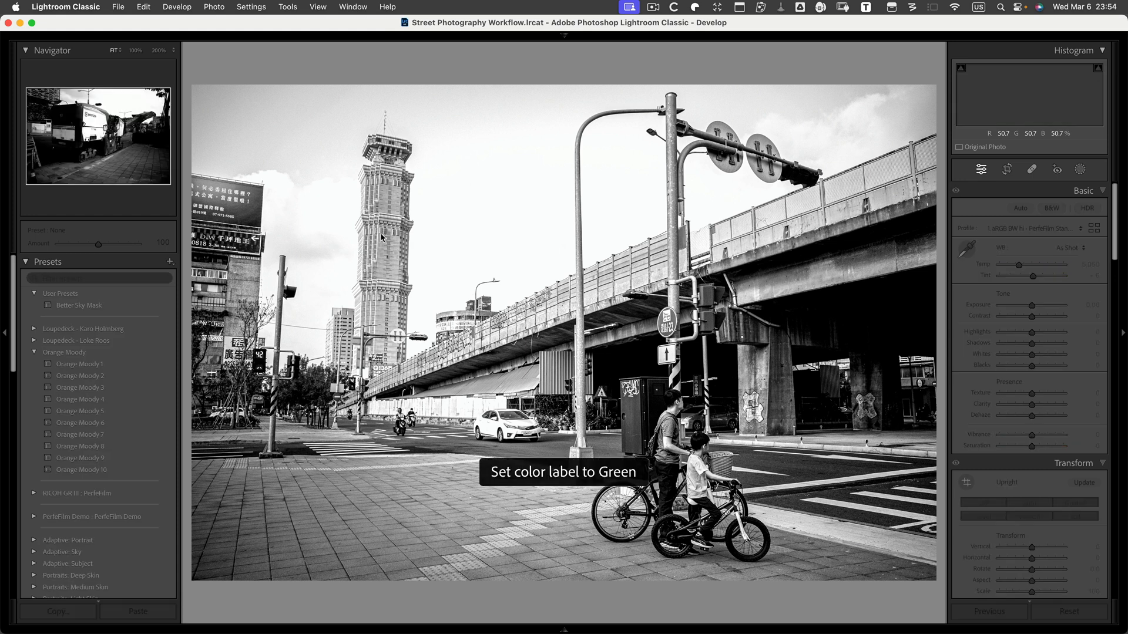
Edit the road-milling machine photo with auto tone, Texture +31 and Clarity +31, and label it green.
{"action": "key", "text": "super+u"}
{"action": "key", "text": "equal"}
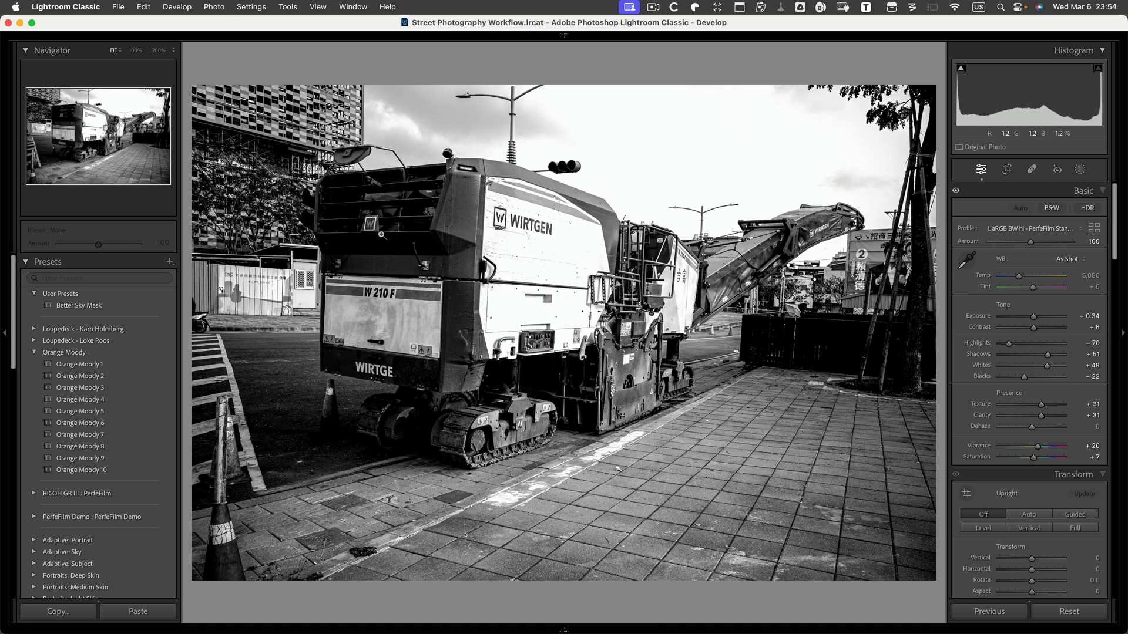
{"action": "key", "text": "8"}
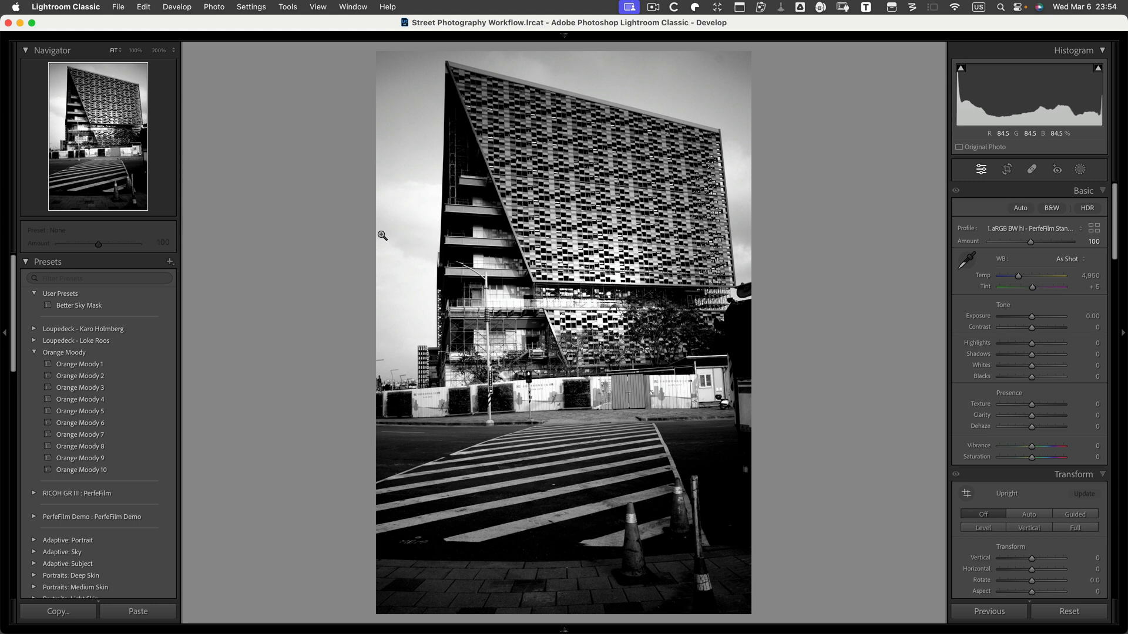
Edit the vertical building photo with auto tone, Texture +27, Clarity +26 and a slight darkening vignette, and label it green.
{"action": "key", "text": "super+u"}
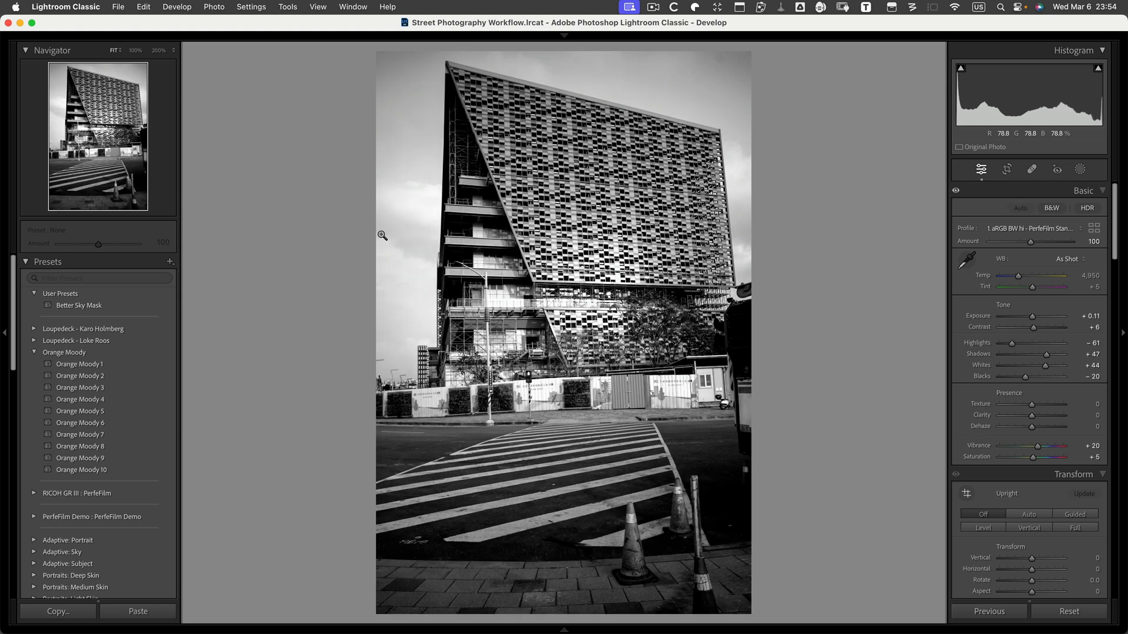
{"action": "key", "text": "equal"}
{"action": "key", "text": "equal"}
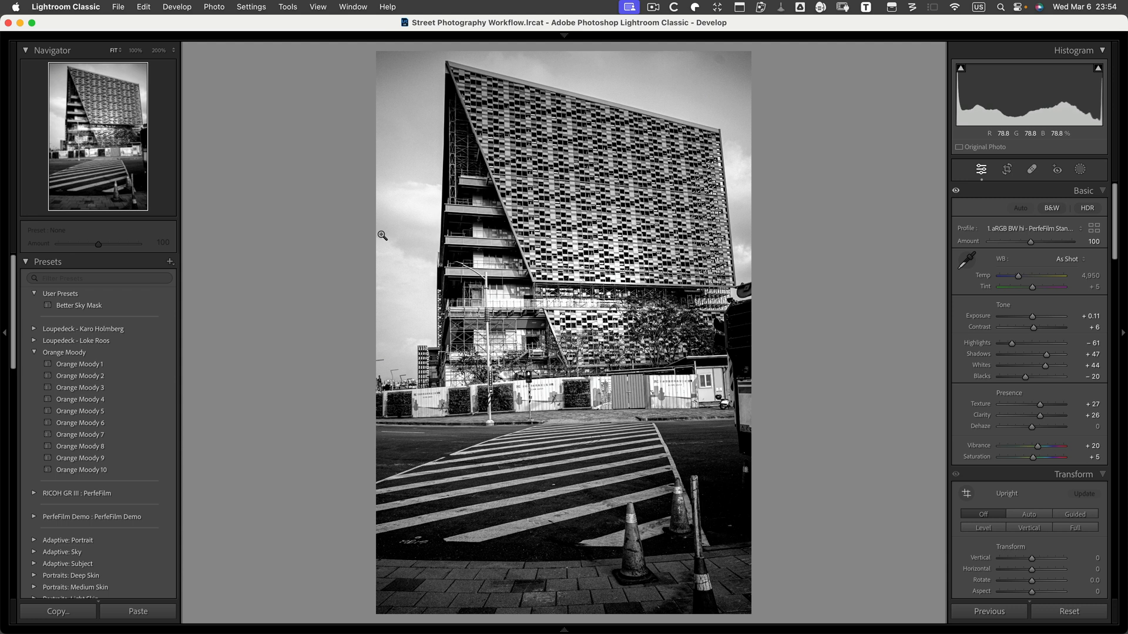
{"action": "key", "text": "minus"}
{"action": "key", "text": "8"}
{"action": "key", "text": "Right"}
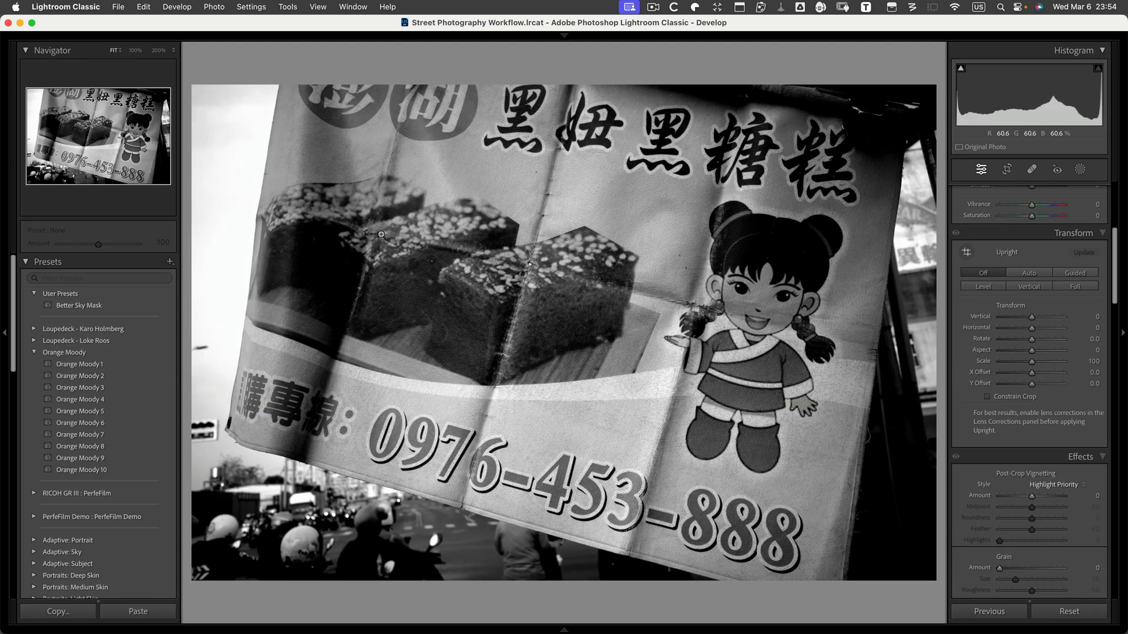
Auto tone the hanging cake banner photo, switch its profile to 1 aRGB Pos - PerfeFilm Standard, and label it green.
{"action": "key", "text": "super+u"}
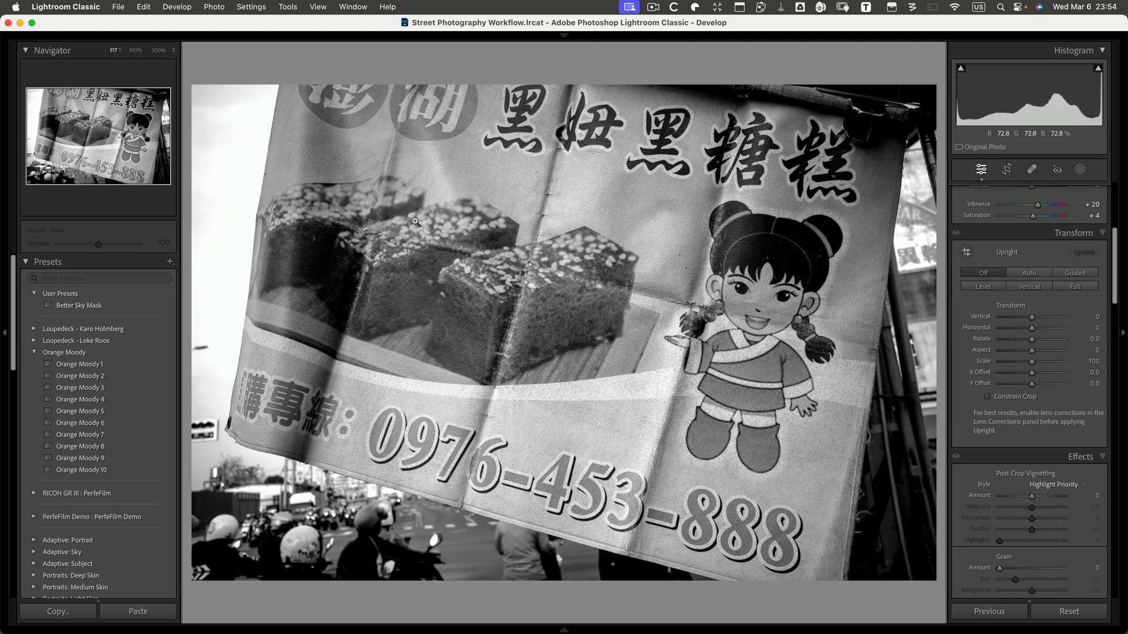
{"action": "scroll", "coordinate": [1060, 253], "scroll_direction": "up", "scroll_amount": 5}
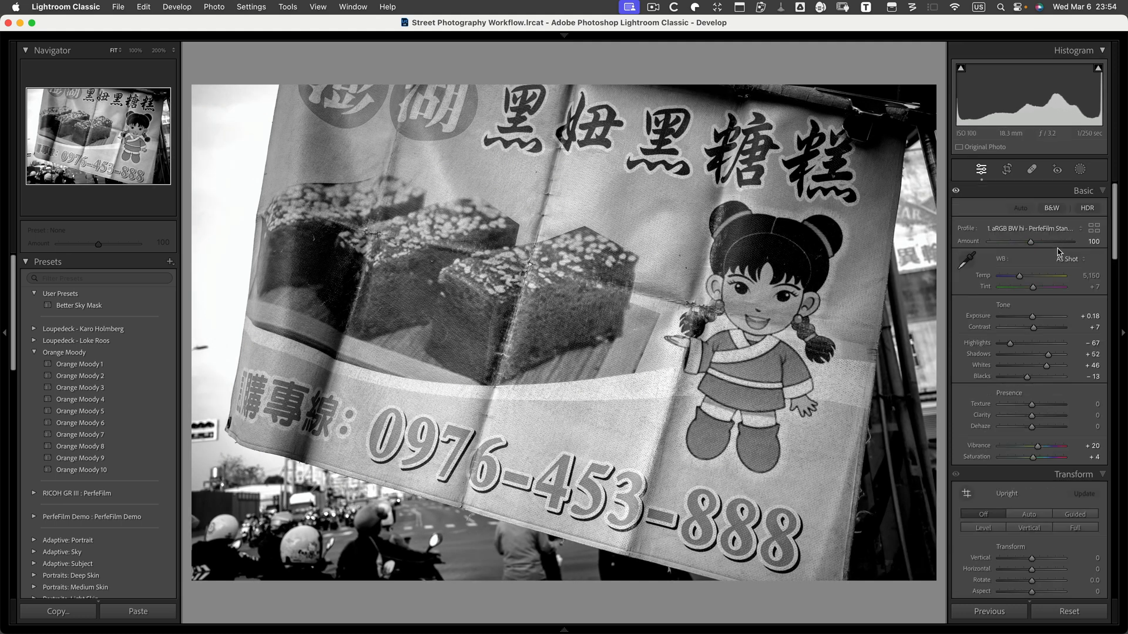
{"action": "left_click", "coordinate": [1056, 235]}
{"action": "left_click", "coordinate": [1052, 241]}
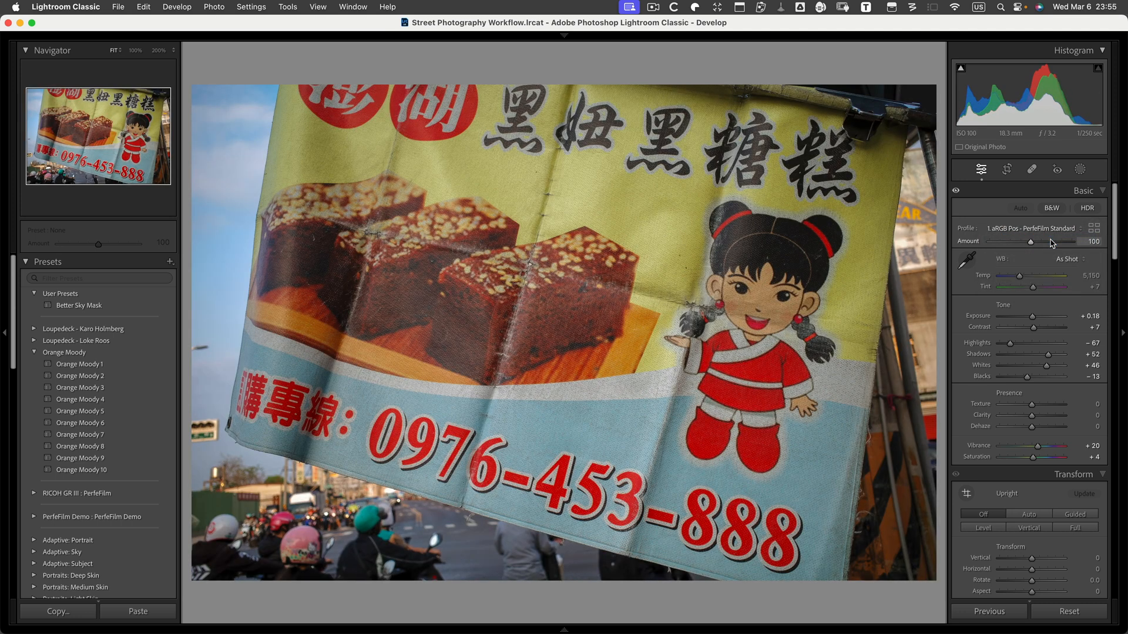
{"action": "key", "text": "super+Right"}
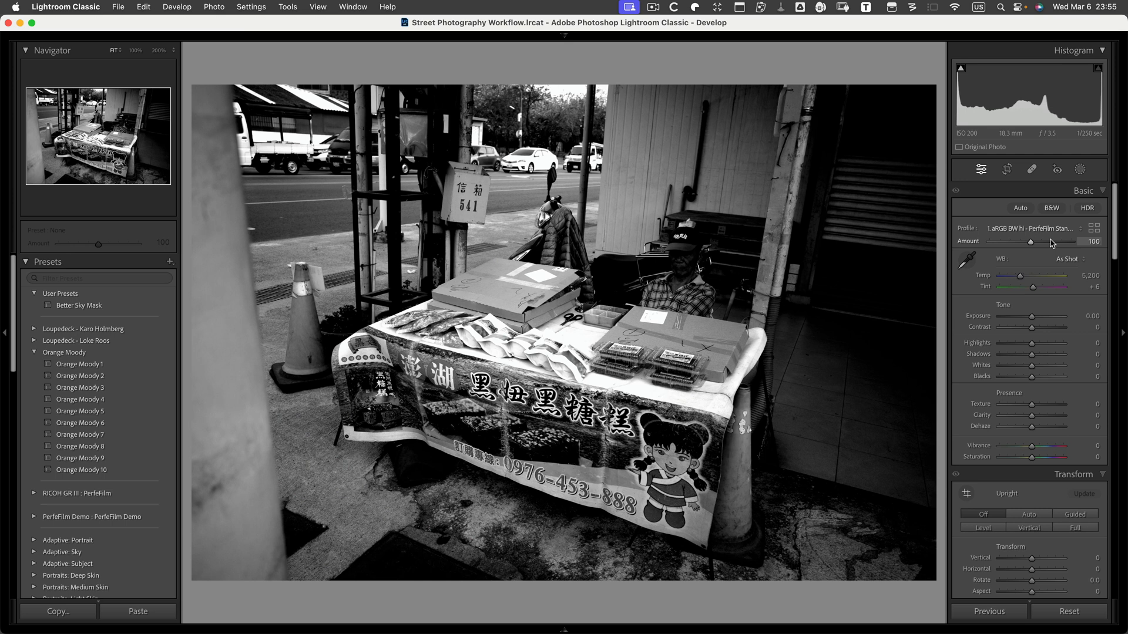
Apply automatic tone settings to the street stall photo and raise its Shadows to about +84.
{"action": "key", "text": "super+u"}
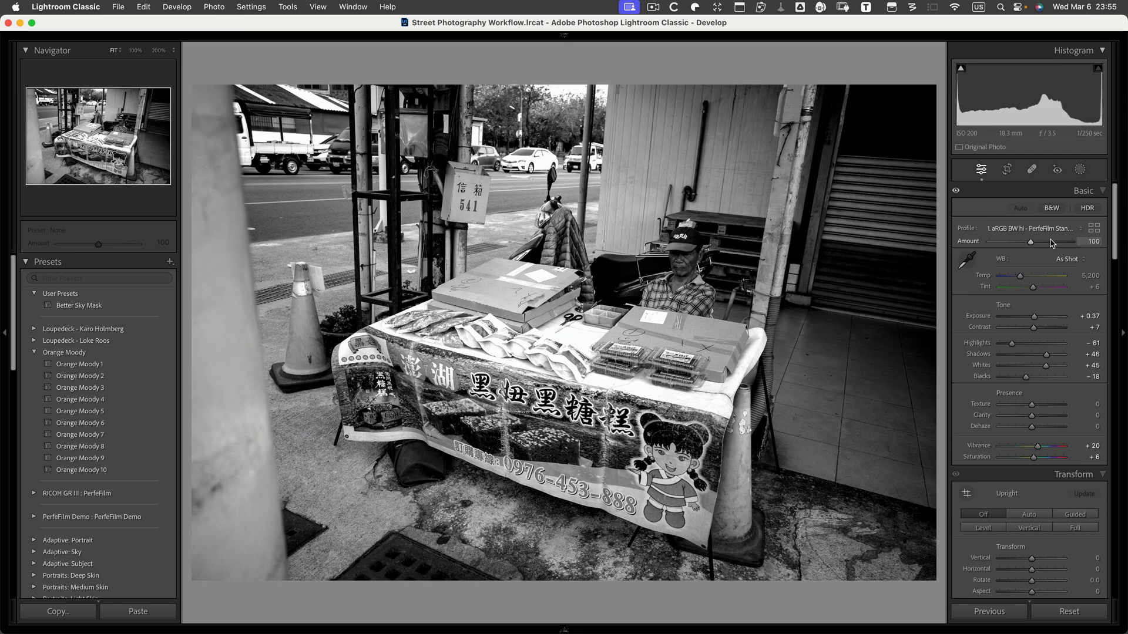
{"action": "key", "text": "equal"}
{"action": "key", "text": "equal"}
{"action": "key", "text": "equal"}
{"action": "key", "text": "equal"}
{"action": "key", "text": "equal"}
{"action": "key", "text": "equal"}
{"action": "key", "text": "equal"}
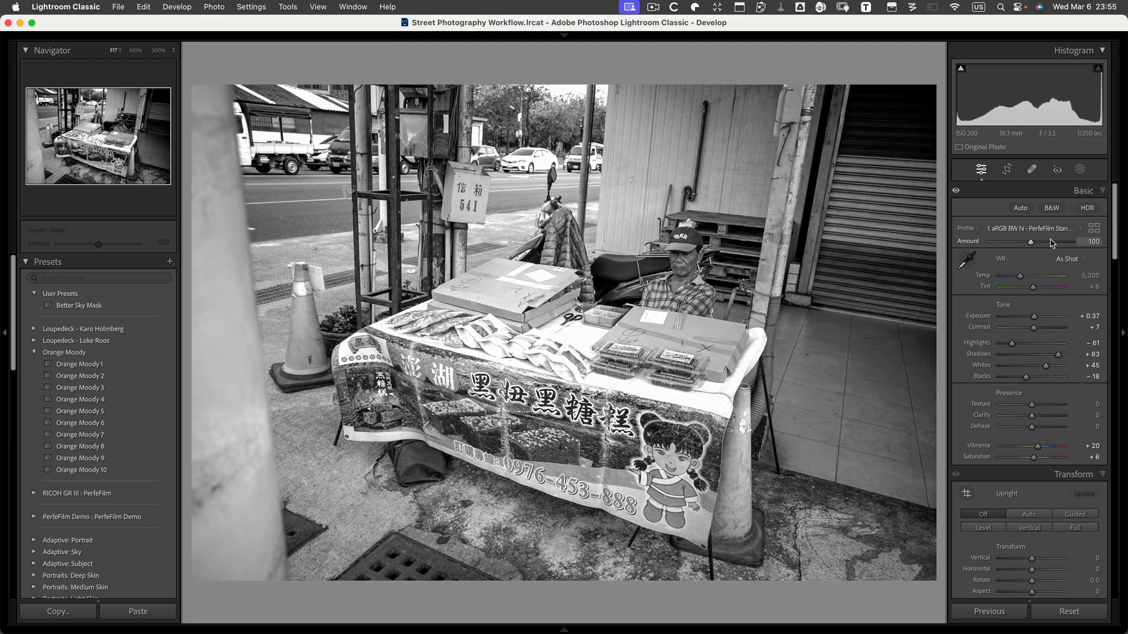
Set the stall photo's Texture to +31, Clarity to +36 and post-crop vignetting amount to −7.
{"action": "key", "text": "equal"}
{"action": "key", "text": "equal"}
{"action": "key", "text": "equal"}
{"action": "key", "text": "equal"}
{"action": "key", "text": "equal"}
{"action": "key", "text": "equal"}
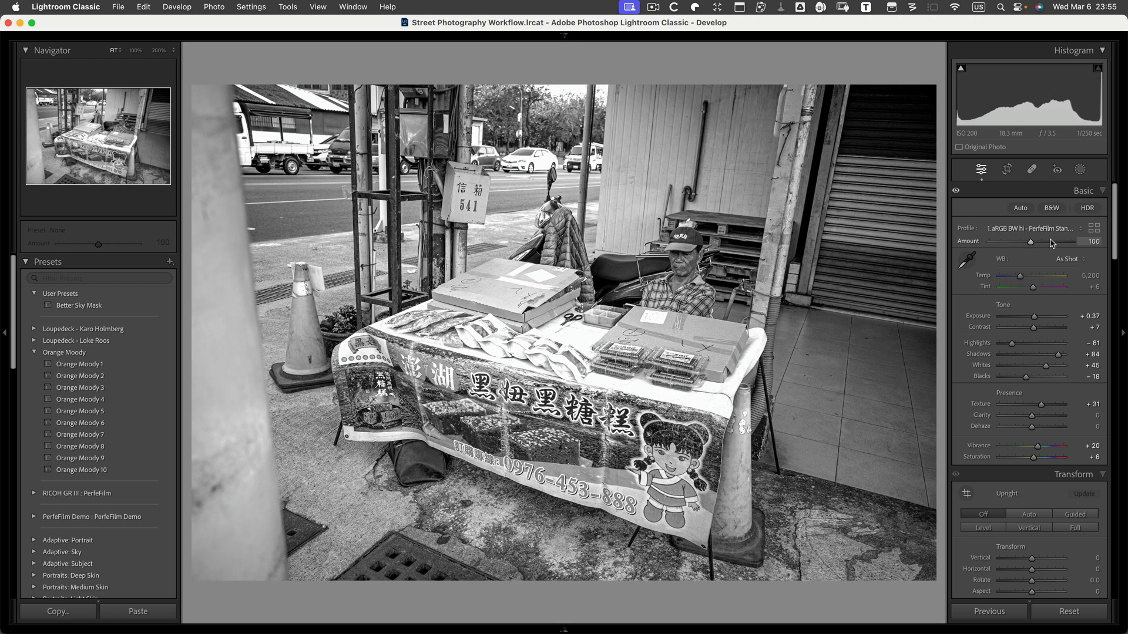
{"action": "scroll", "coordinate": [1052, 242], "scroll_direction": "down", "scroll_amount": 5}
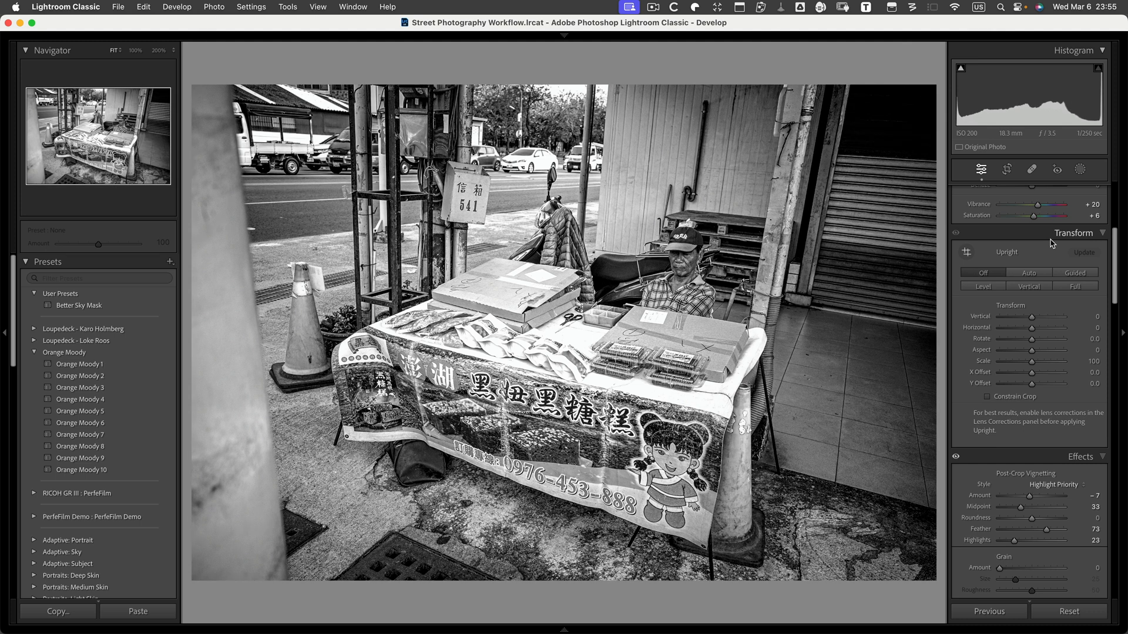
Change the stall photo's profile to the color profile 1 aRGB Pos - PerfeFilm Standard.
{"action": "scroll", "coordinate": [1052, 235], "scroll_direction": "up", "scroll_amount": 5}
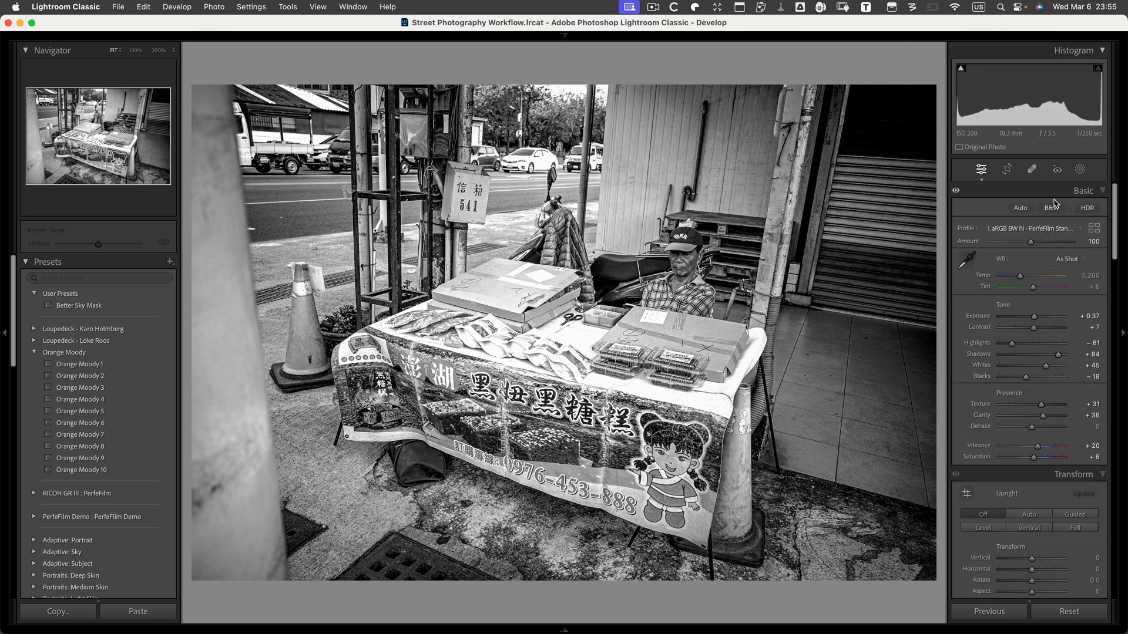
{"action": "left_click", "coordinate": [1033, 229]}
{"action": "left_click", "coordinate": [1050, 242]}
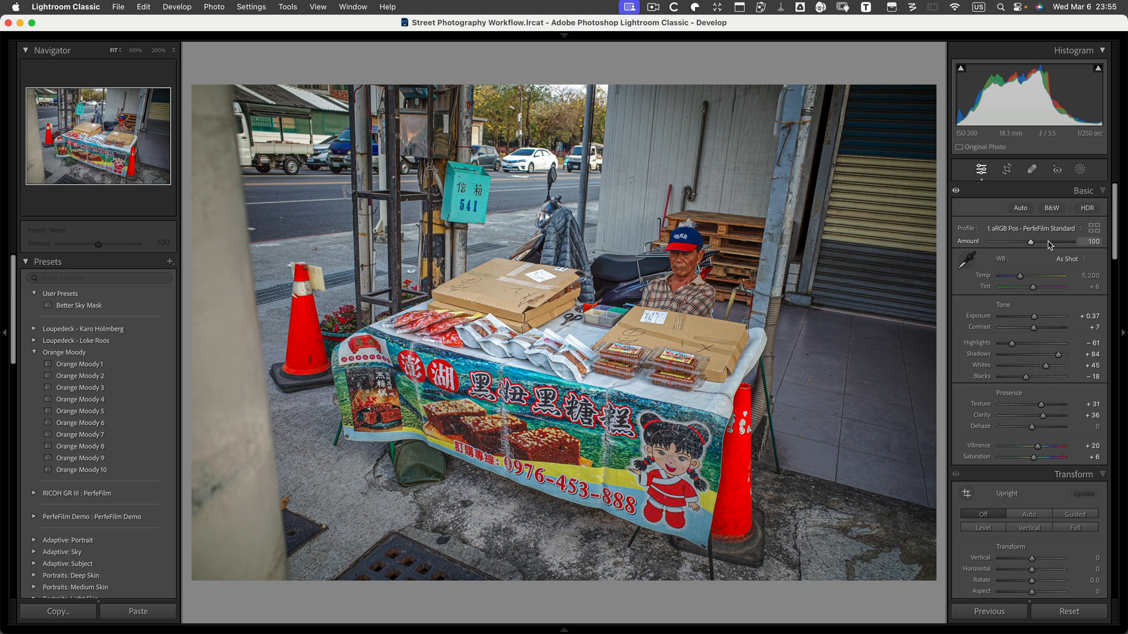
Crop the stall photo tighter around the vendor, table and traffic cones, keeping the original aspect ratio.
{"action": "key", "text": "r"}
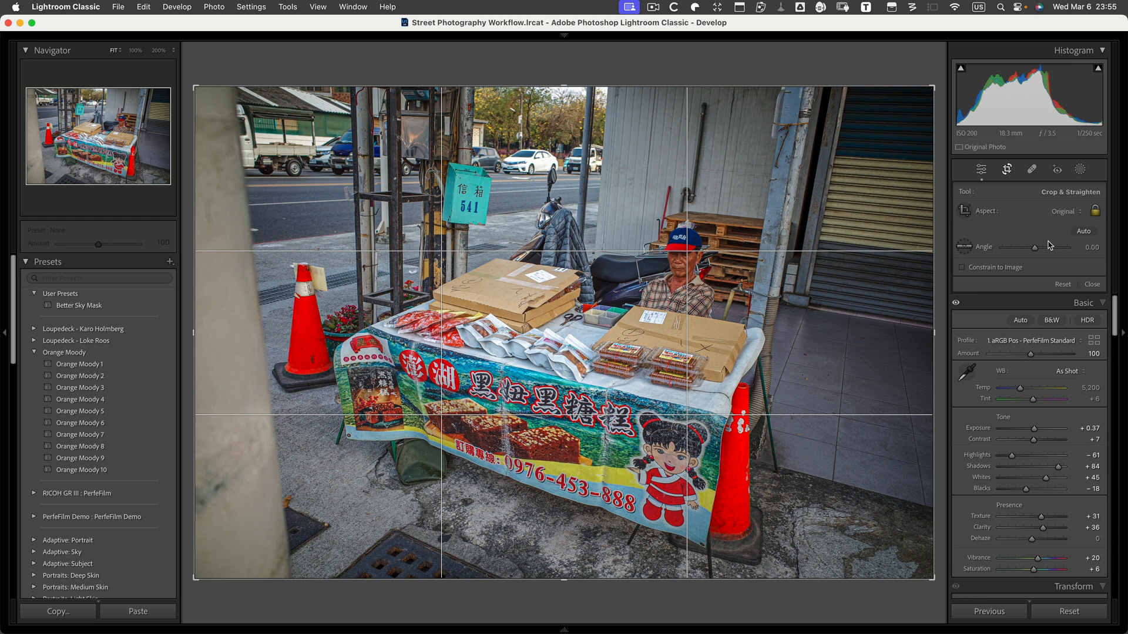
{"action": "scroll", "coordinate": [1050, 245], "scroll_direction": "down", "scroll_amount": 8}
{"action": "scroll", "coordinate": [1050, 246], "scroll_direction": "down", "scroll_amount": 4}
{"action": "scroll", "coordinate": [1050, 246], "scroll_direction": "down", "scroll_amount": 1}
{"action": "left_click_drag", "start_coordinate": [740, 356], "coordinate": [720, 357]}
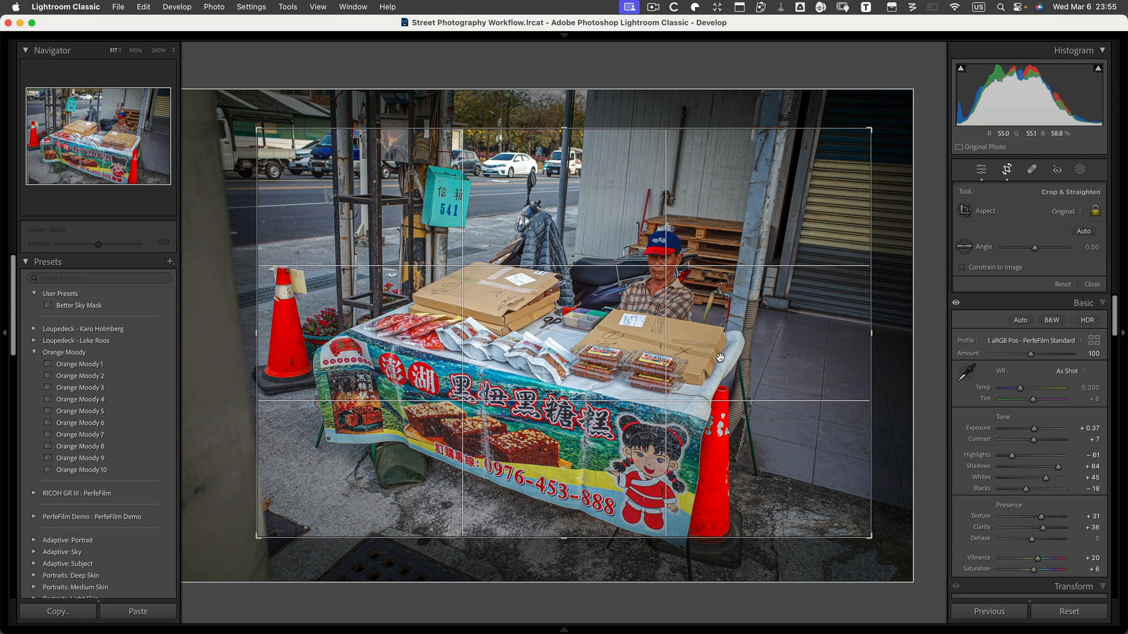
{"action": "key", "text": "d"}
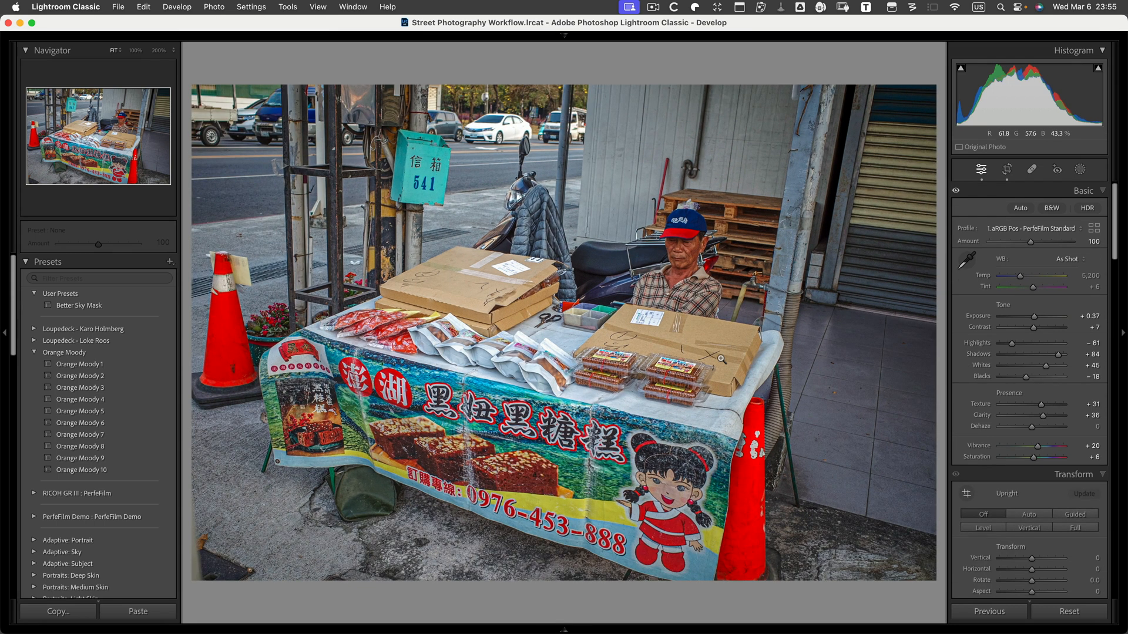
Label the cropped stall photo green and return to the Library grid.
{"action": "key", "text": "8"}
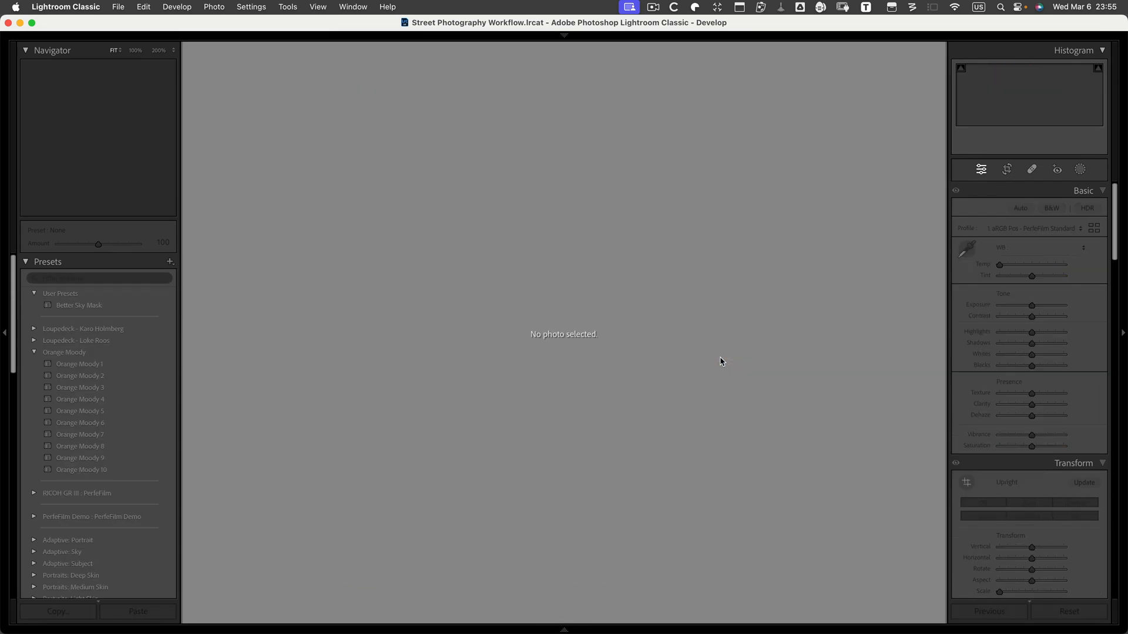
{"action": "key", "text": "g"}
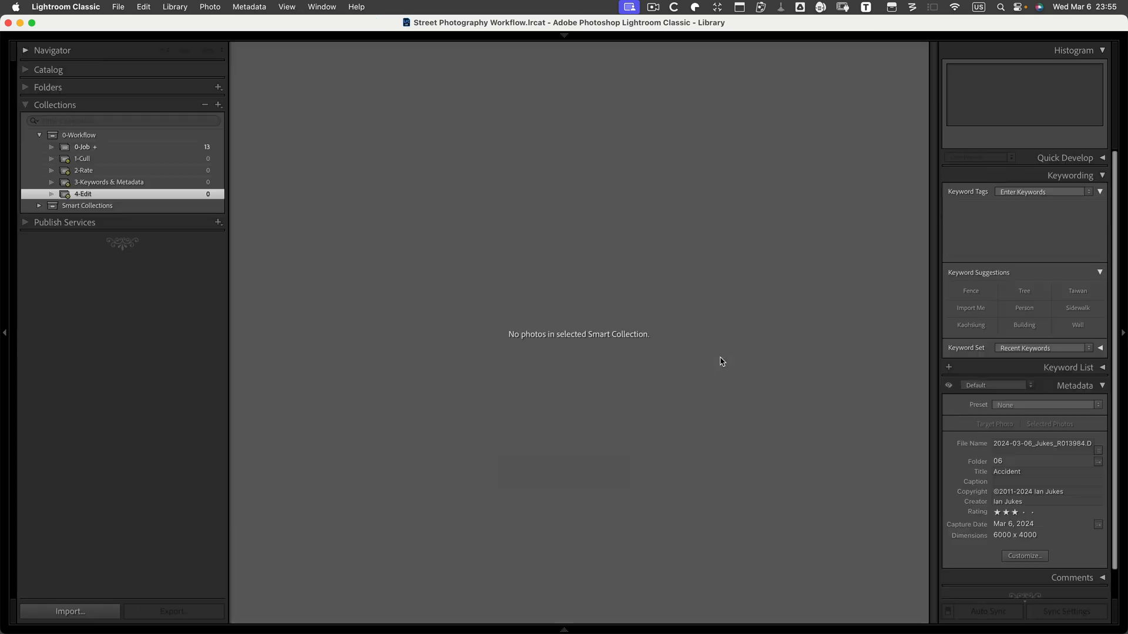
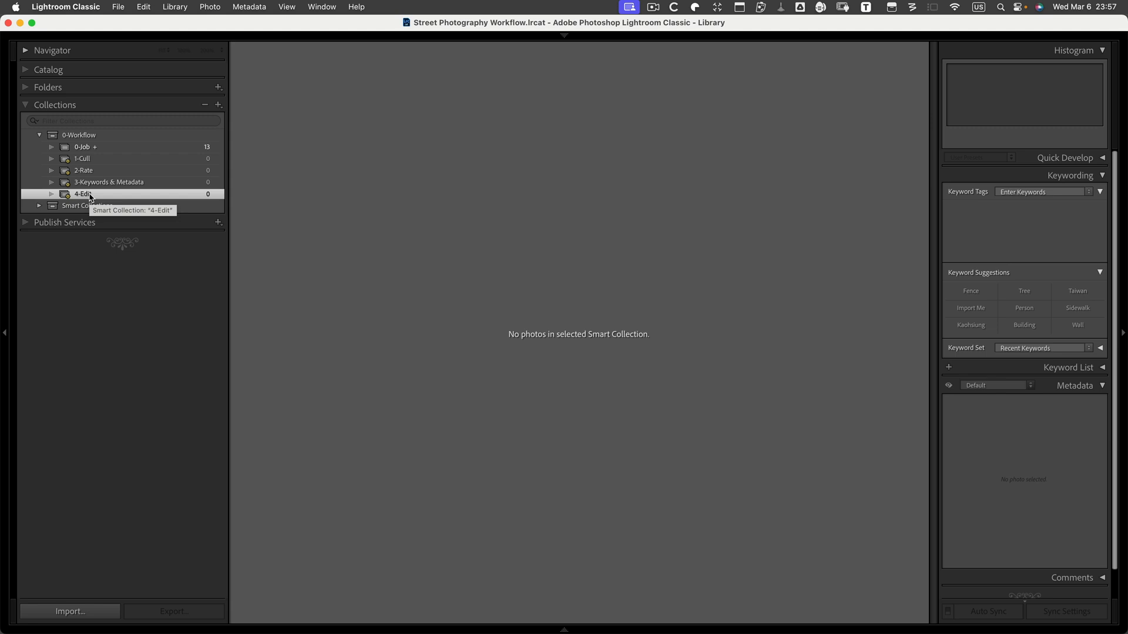
Duplicate the 4-Edit smart collection and rename the copy 5-Done in its settings.
{"action": "right_click", "coordinate": [149, 197]}
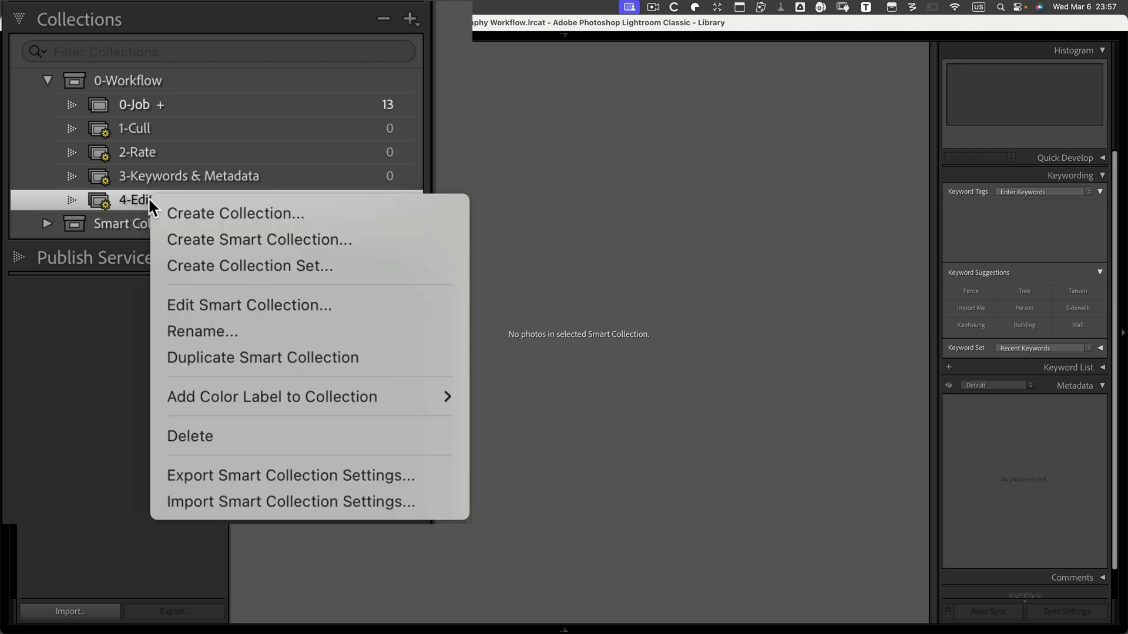
{"action": "left_click", "coordinate": [192, 356]}
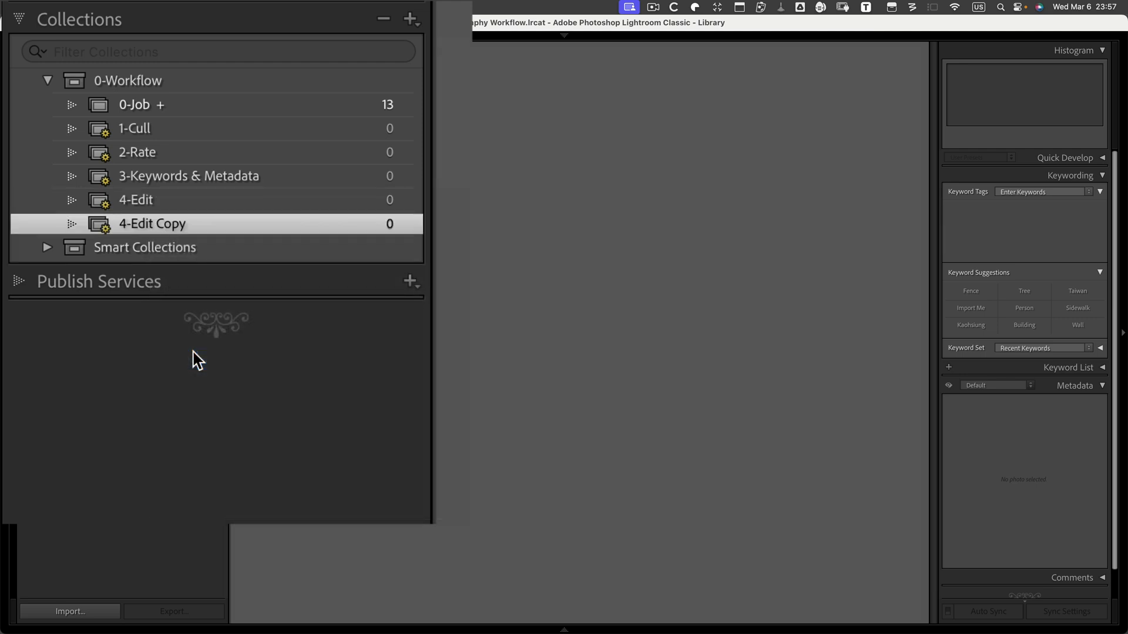
{"action": "double_click", "coordinate": [213, 223]}
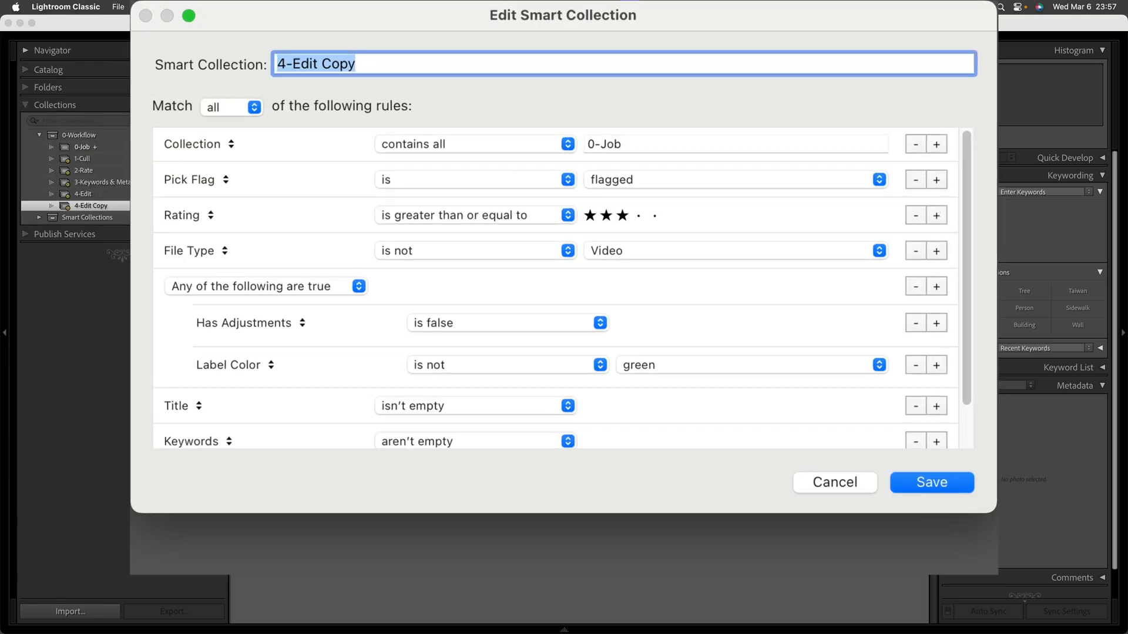
{"action": "type", "text": "5-Done"}
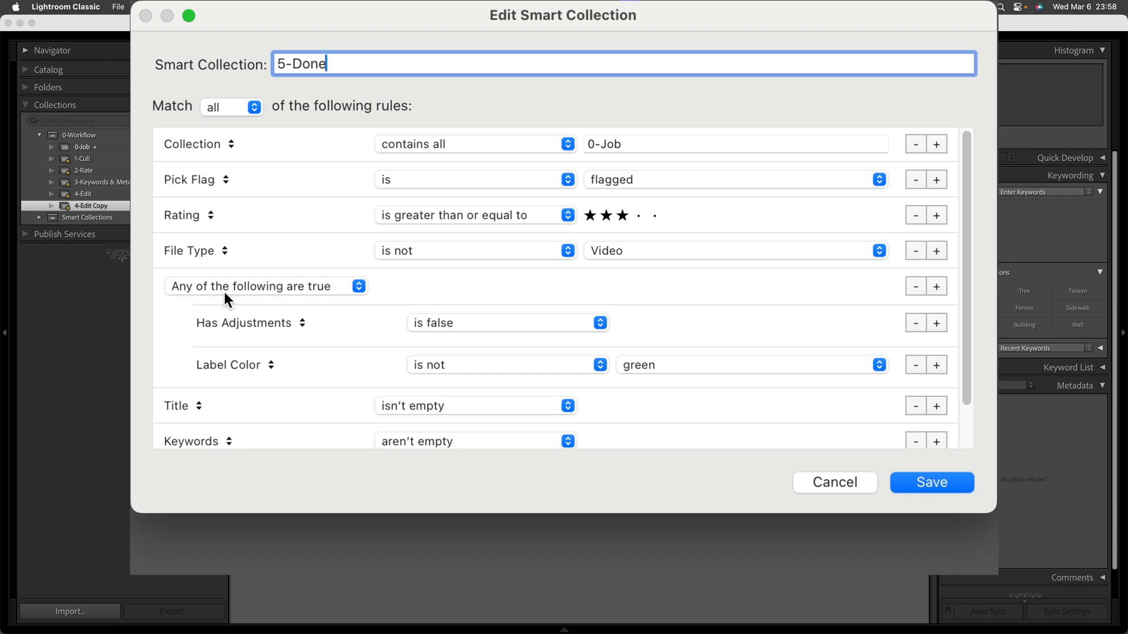
Remove the nested group with the Has Adjustments and Label Color conditions from the 5-Done rules.
{"action": "left_click", "coordinate": [915, 287]}
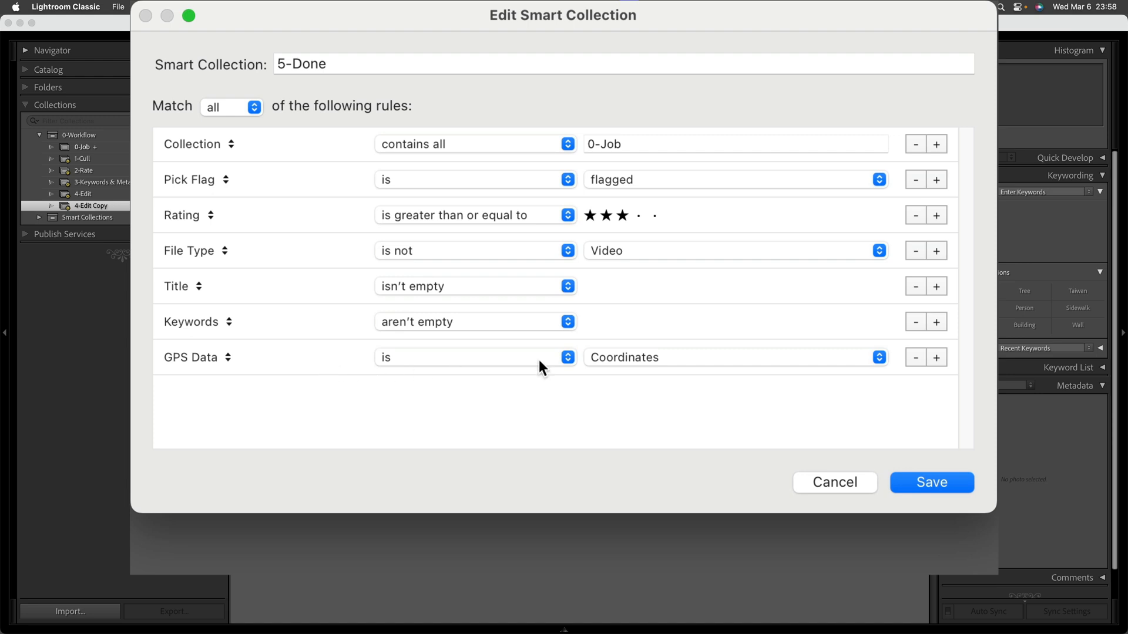
Add a rule to the 5-Done smart collection requiring Has Adjustments to be true.
{"action": "left_click", "coordinate": [935, 357]}
{"action": "left_click", "coordinate": [199, 393]}
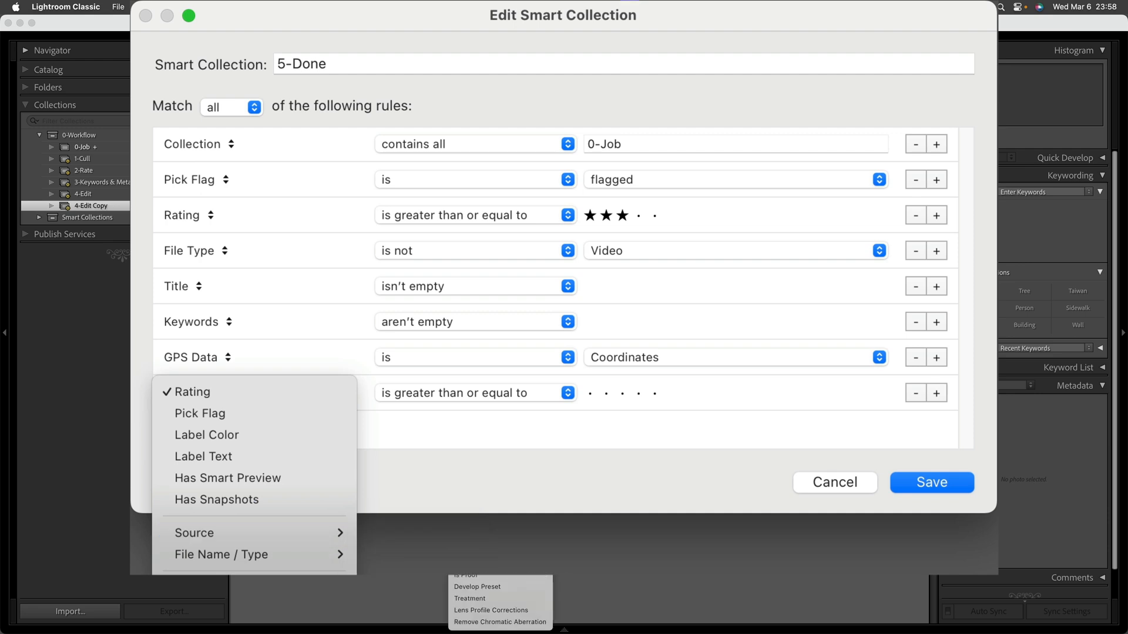
{"action": "left_click", "coordinate": [481, 552]}
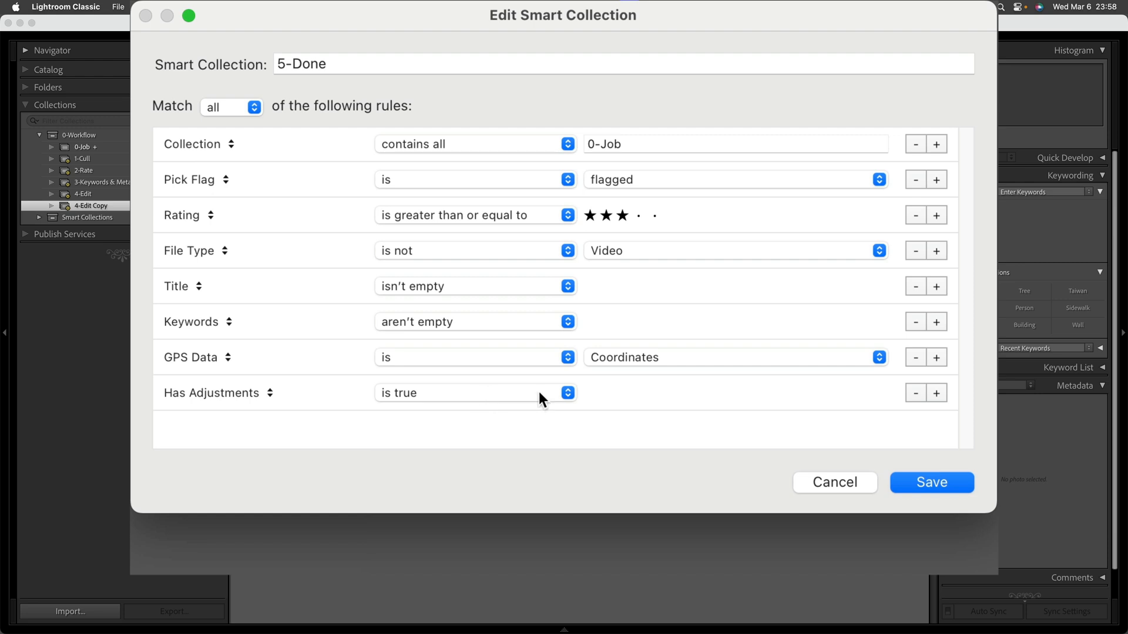
Add a rule that Label Color is green to 5-Done and save the smart collection.
{"action": "left_click", "coordinate": [935, 394]}
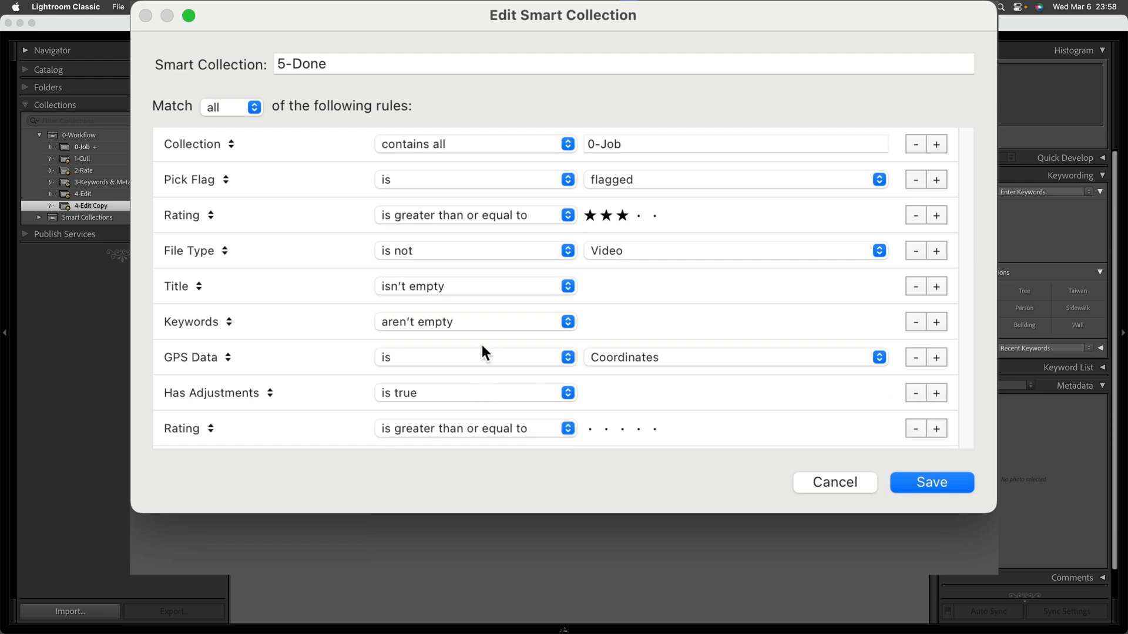
{"action": "left_click", "coordinate": [193, 429]}
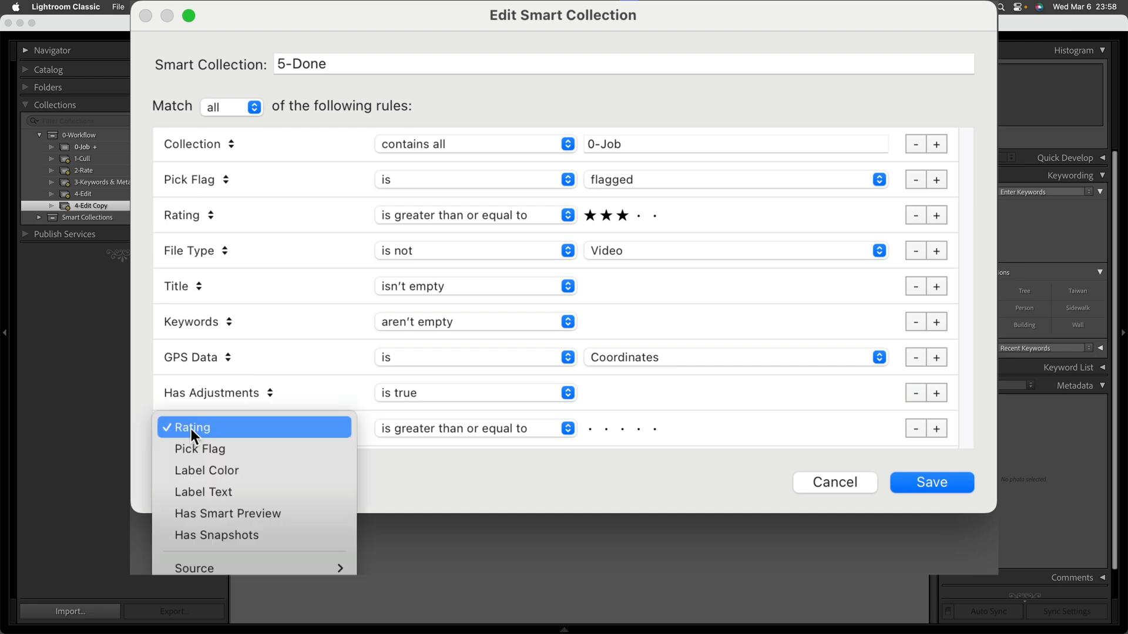
{"action": "left_click", "coordinate": [194, 470]}
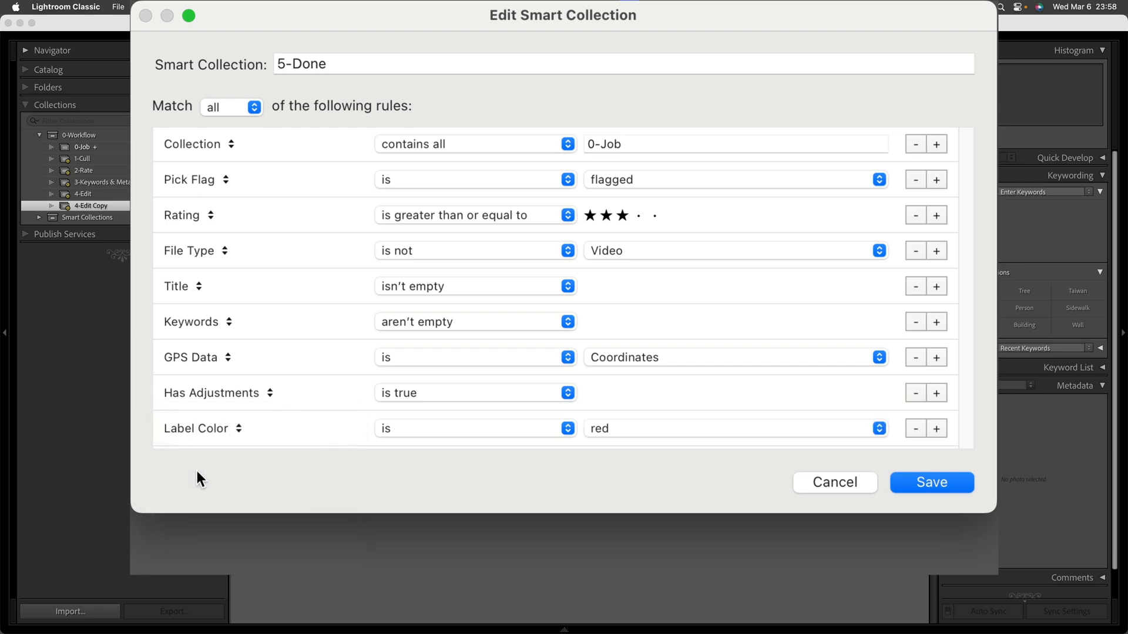
{"action": "left_click", "coordinate": [618, 426]}
{"action": "left_click", "coordinate": [623, 468]}
{"action": "left_click_drag", "start_coordinate": [637, 514], "coordinate": [639, 574]}
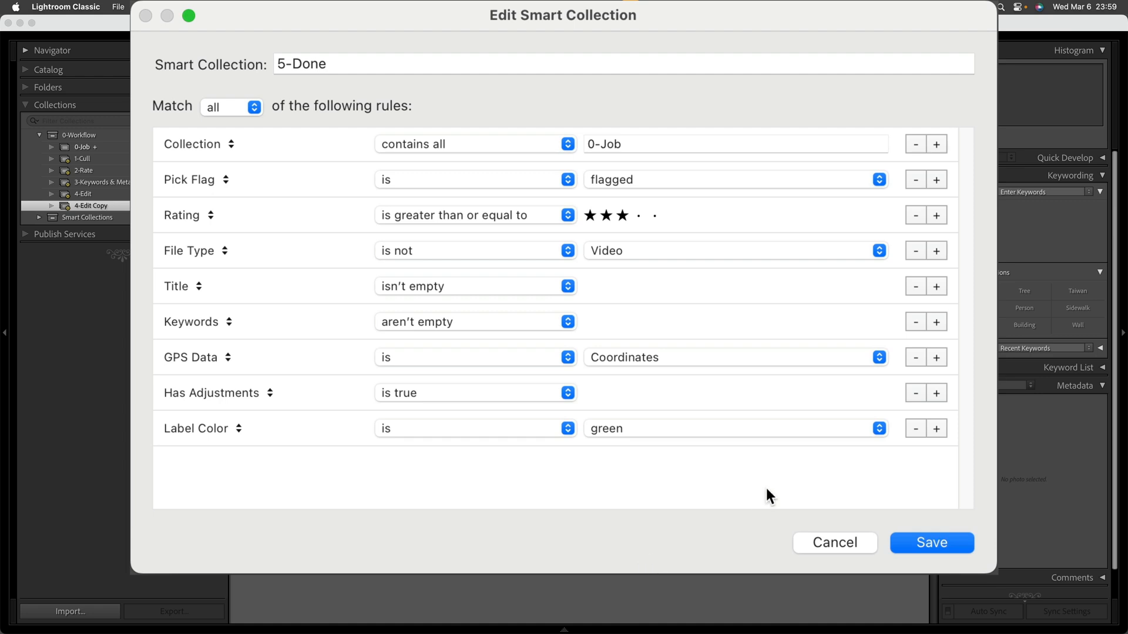
{"action": "left_click", "coordinate": [938, 546]}
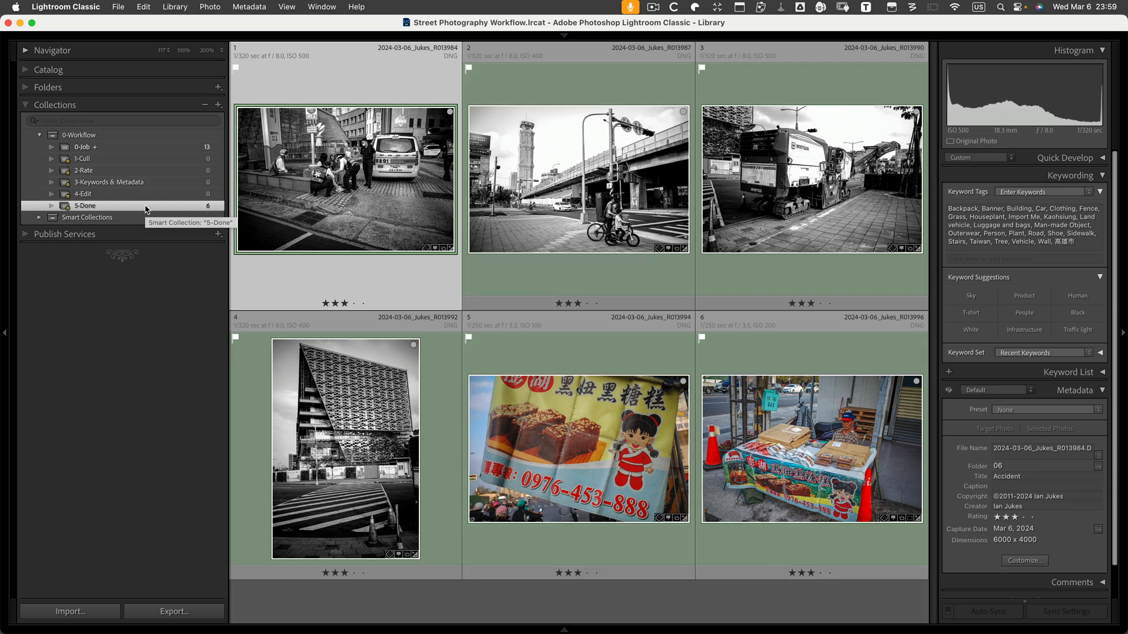
Shrink the grid thumbnails to fit more photos per row and show the 0-Job collection.
{"action": "key", "text": "minus"}
{"action": "key", "text": "minus"}
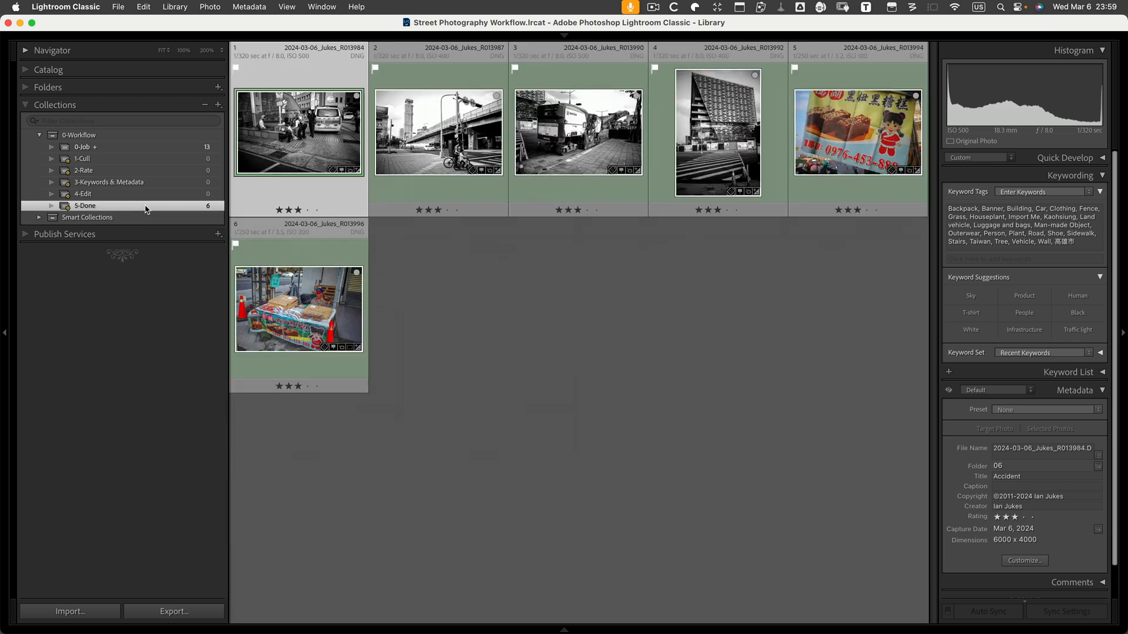
{"action": "left_click", "coordinate": [158, 149]}
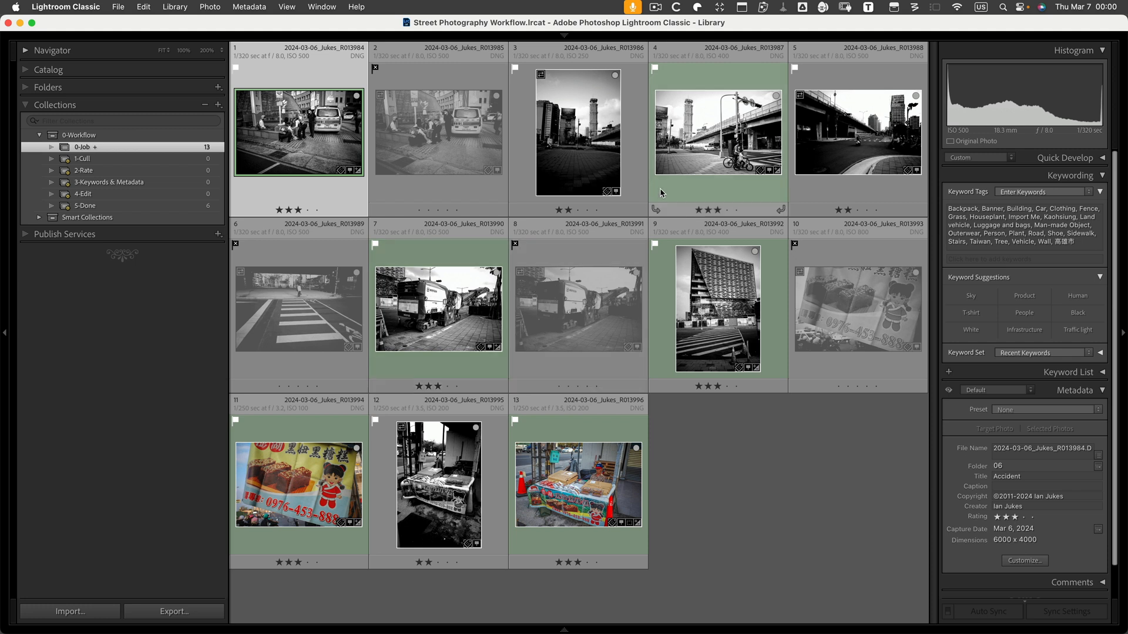
Remove the green label from the overpass photo with the two cyclists in Develop and return to its Library loupe view.
{"action": "double_click", "coordinate": [710, 131]}
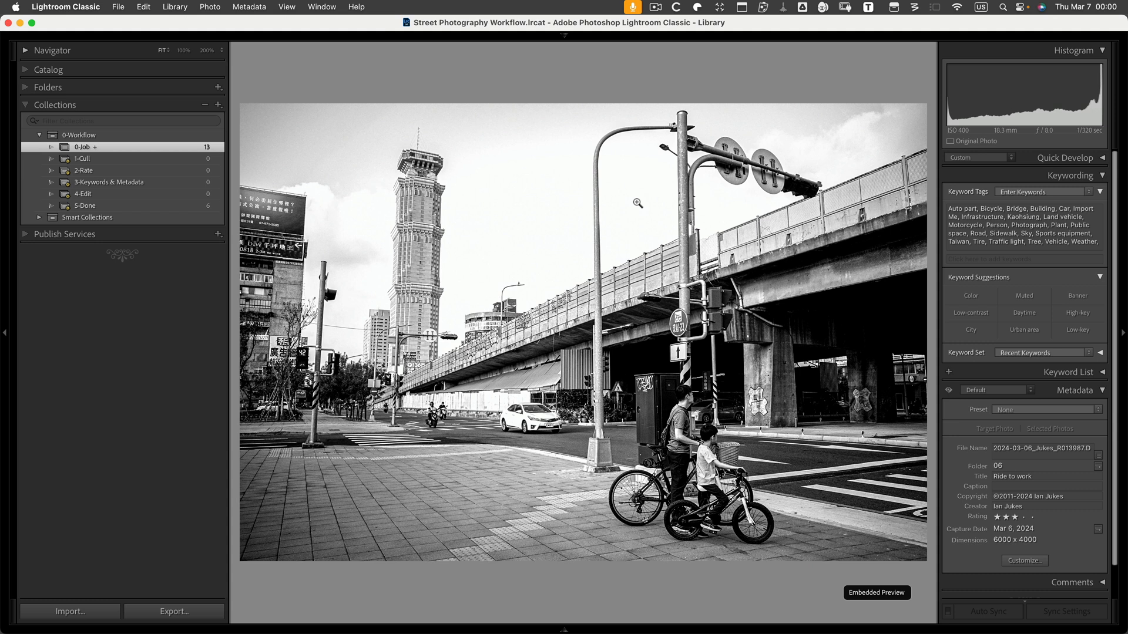
{"action": "key", "text": "d"}
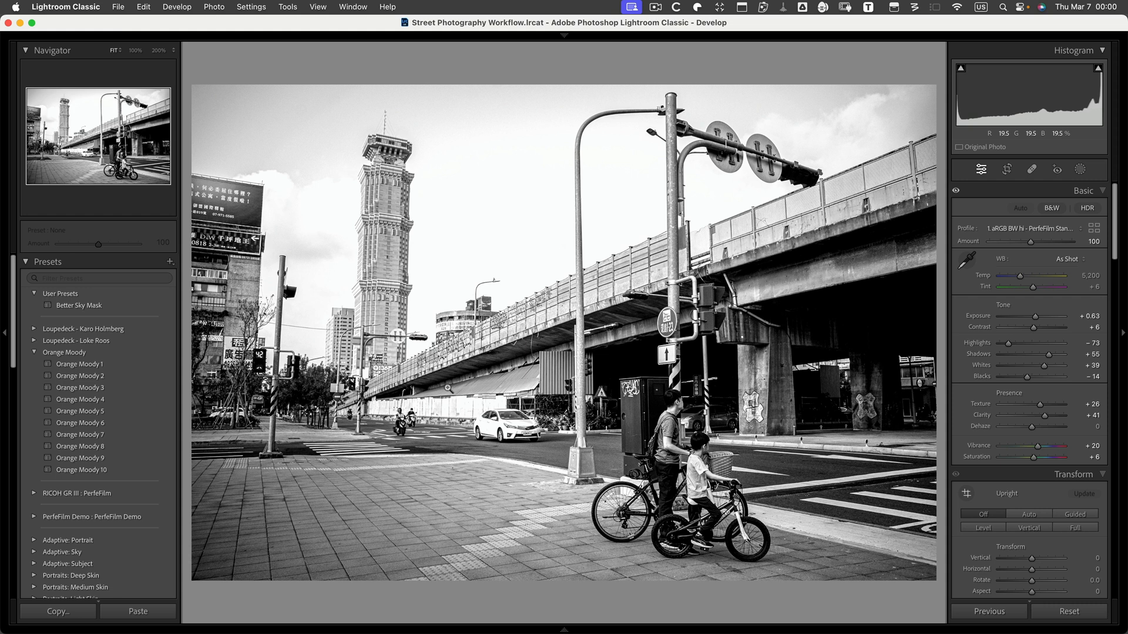
{"action": "key", "text": "8"}
{"action": "key", "text": "Tab"}
{"action": "key", "text": "Tab"}
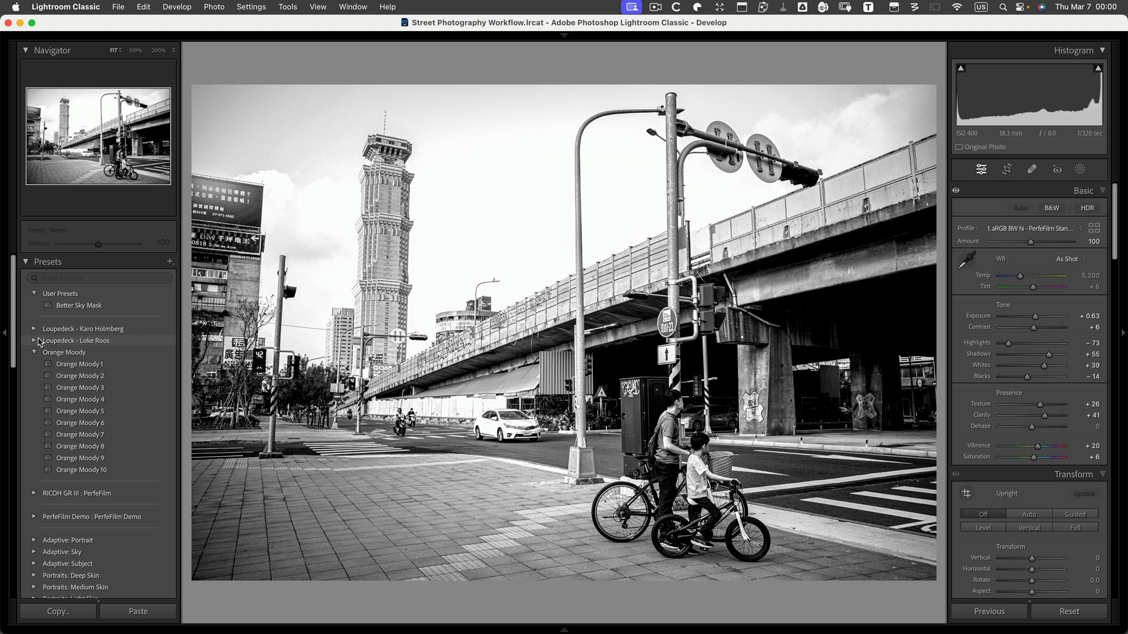
{"action": "key", "text": "e"}
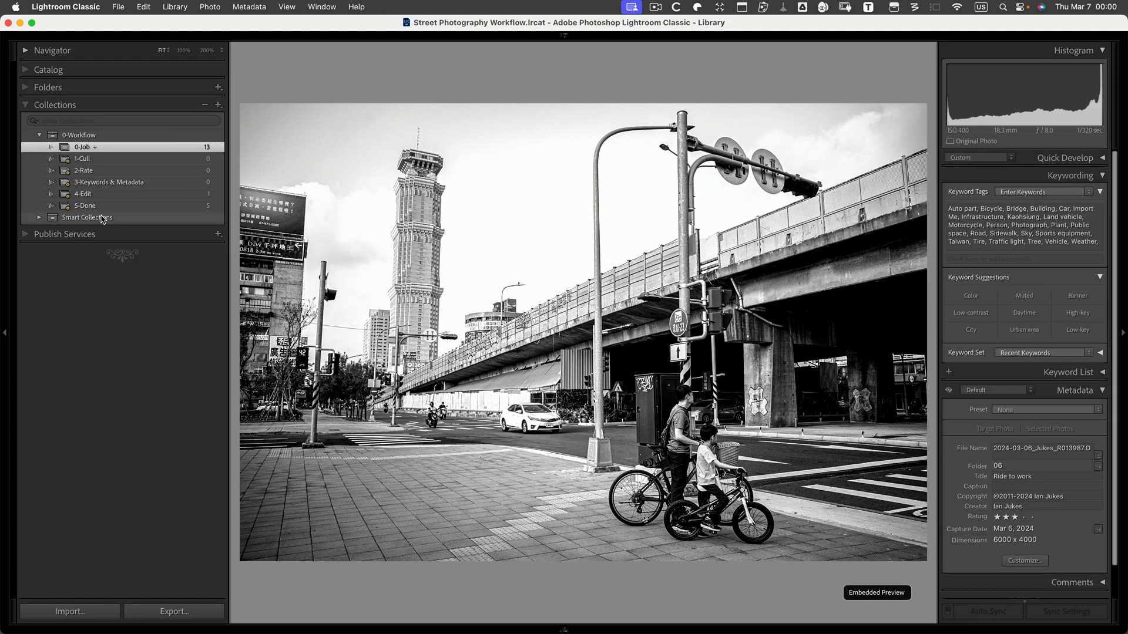
Lower the cyclists photo in 4-Edit to two stars and show the 5-Done collection as a grid.
{"action": "left_click", "coordinate": [112, 195]}
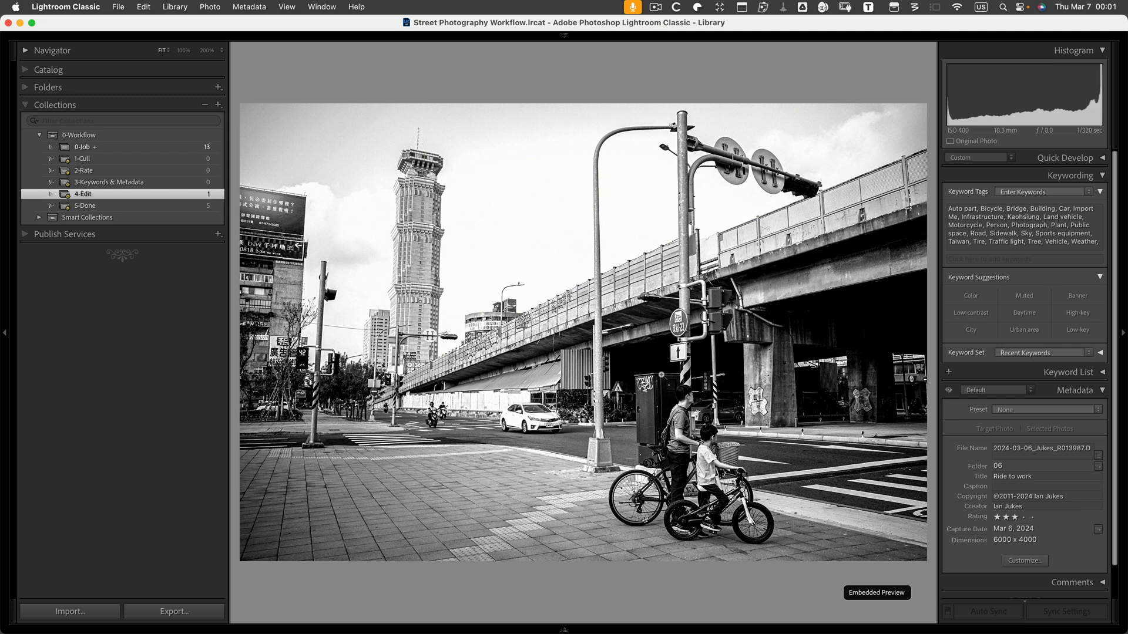
{"action": "key", "text": "8"}
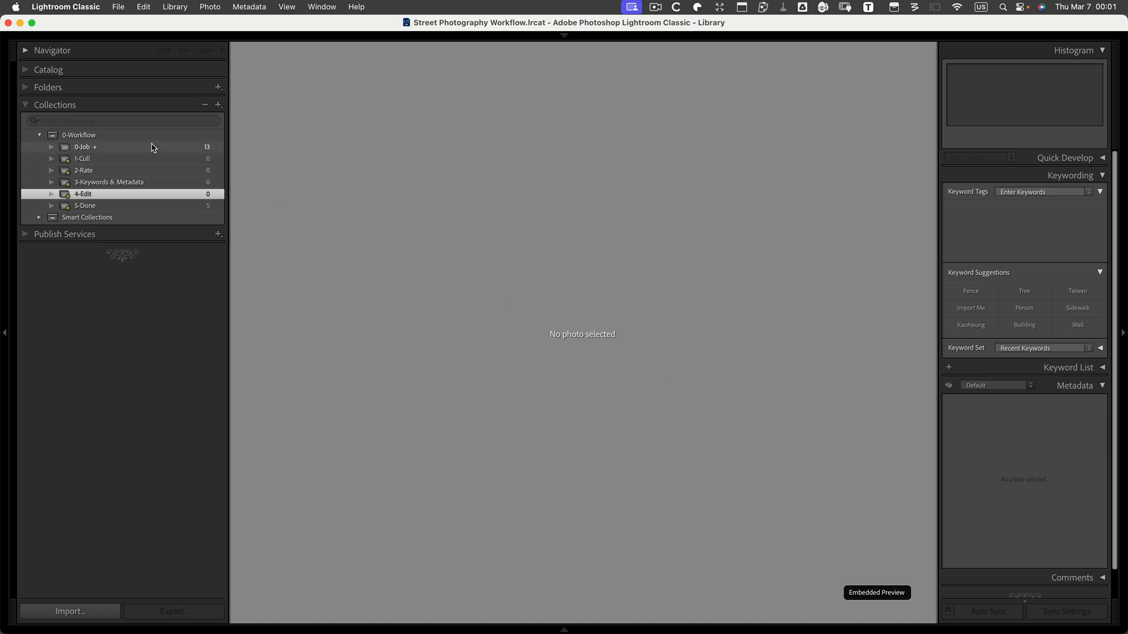
{"action": "left_click", "coordinate": [158, 207]}
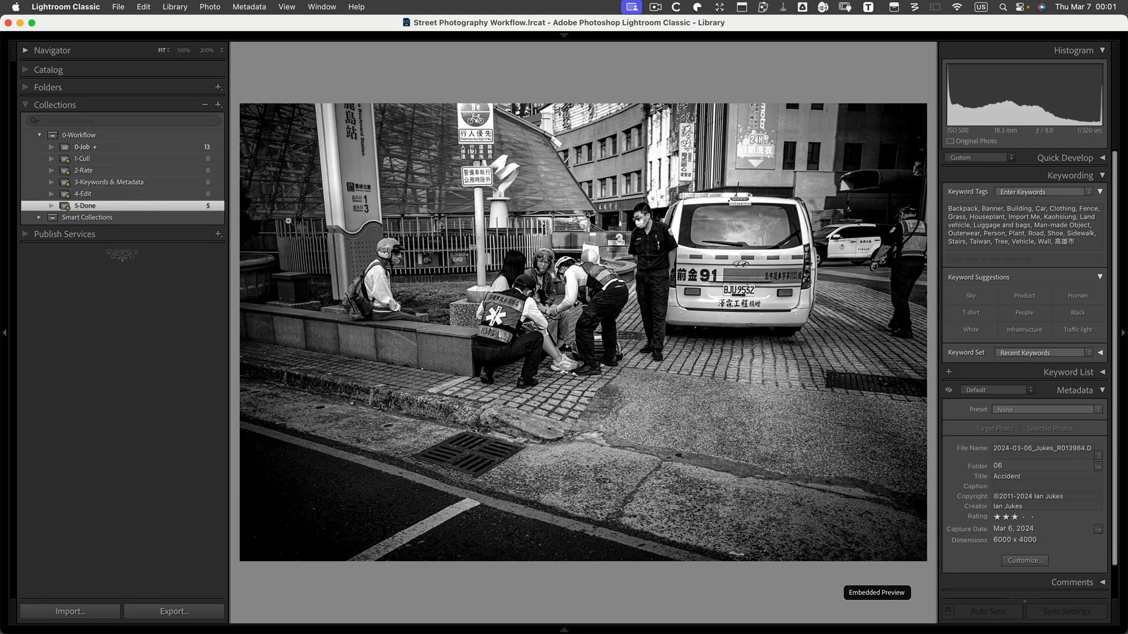
{"action": "key", "text": "g"}
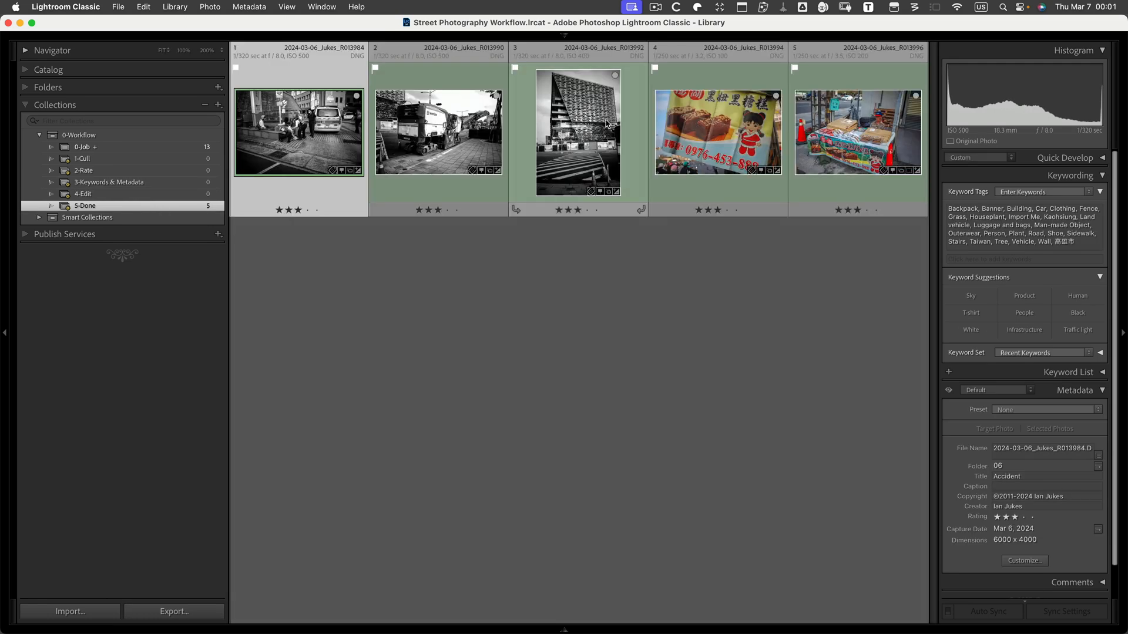
Select all photos in the 0-Job collection and remove them from it.
{"action": "left_click", "coordinate": [195, 149]}
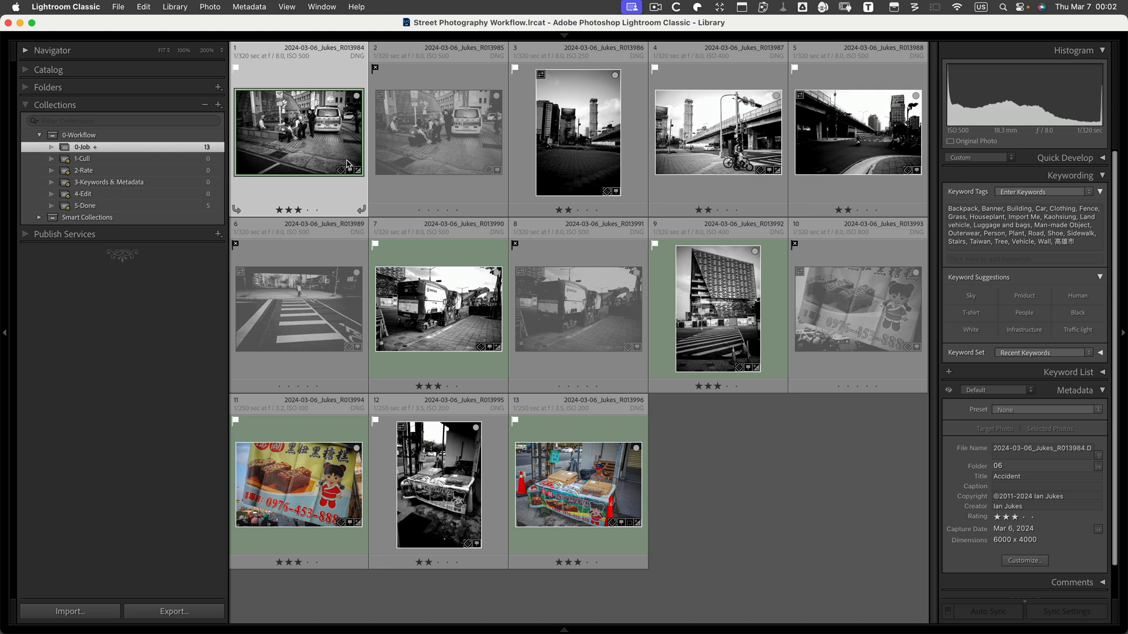
{"action": "key", "text": "super+a"}
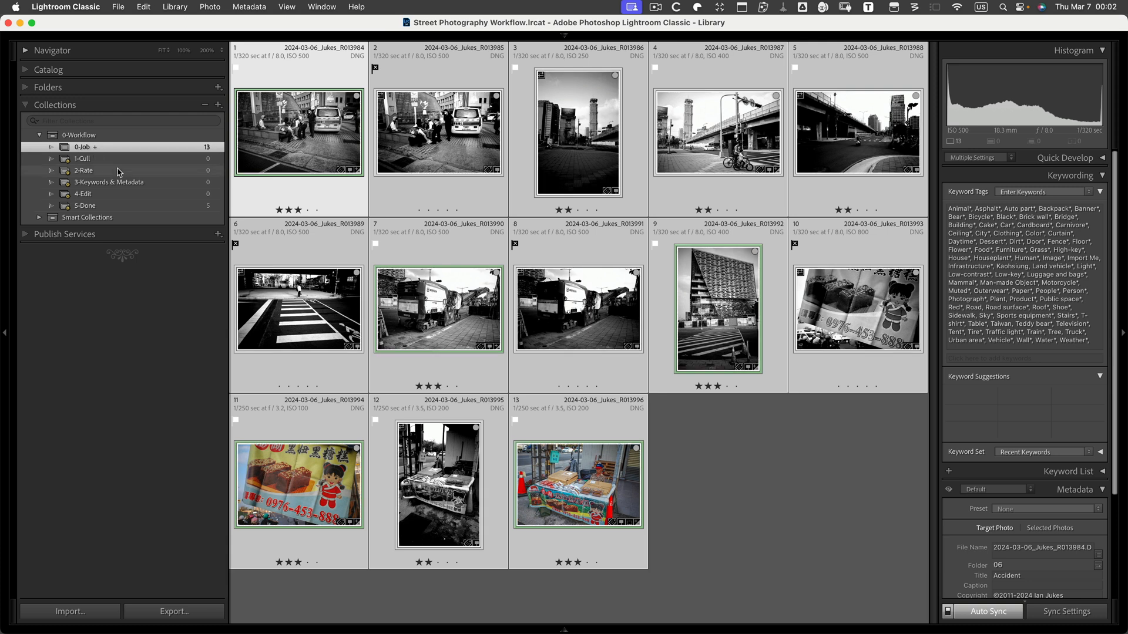
{"action": "key", "text": "BackSpace"}
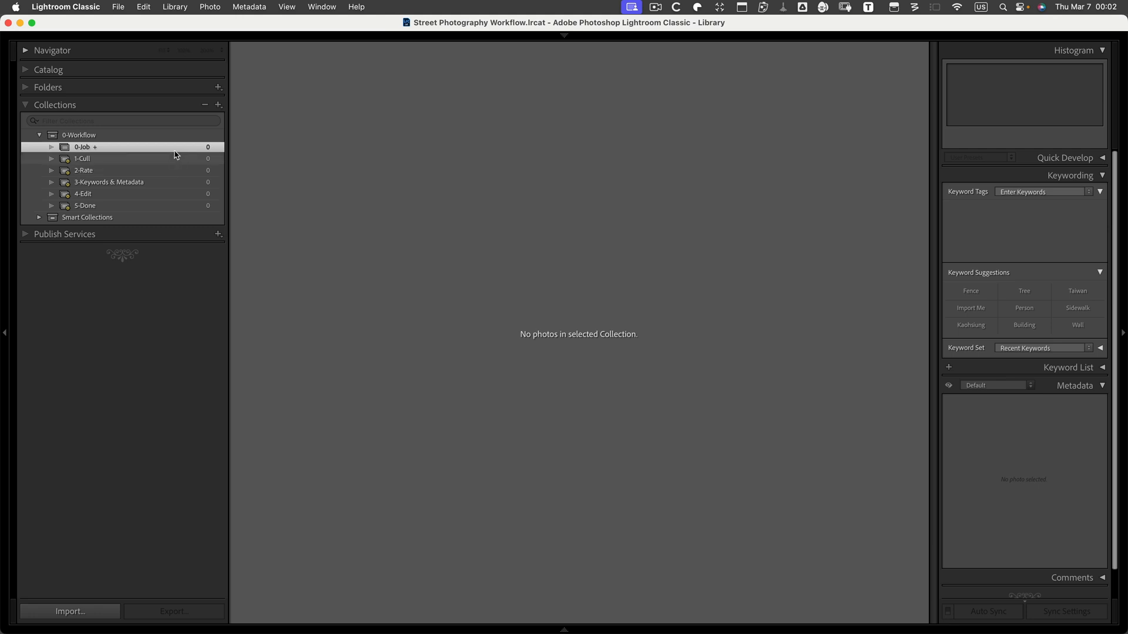
Add all photos from the 2024/03/06 folder to the 0-Job target collection and return to the collections list.
{"action": "left_click", "coordinate": [26, 89]}
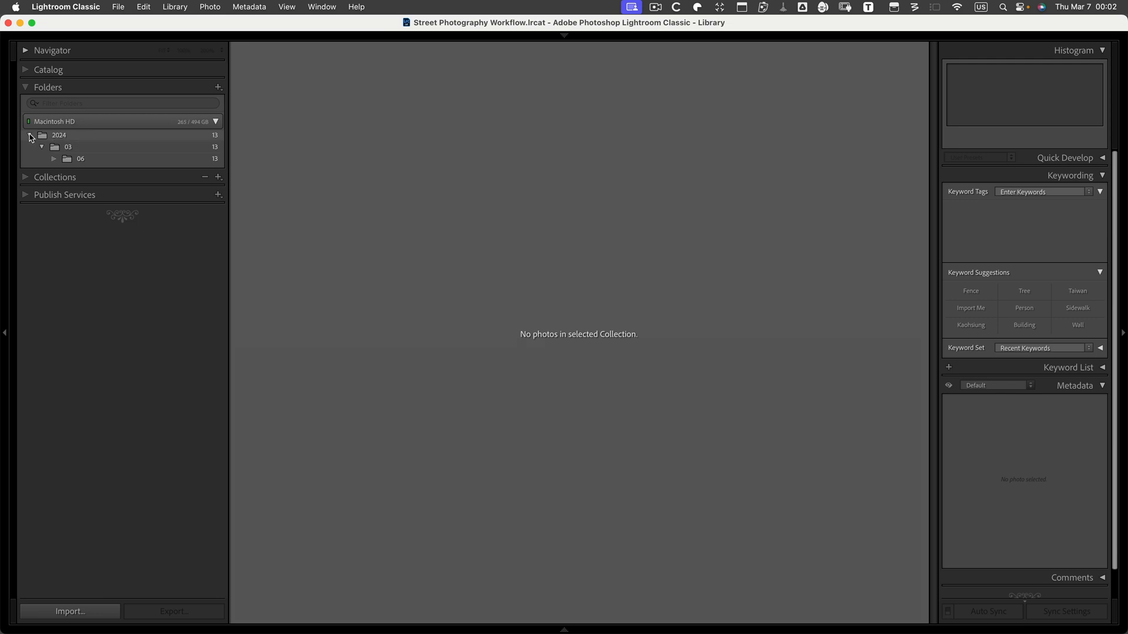
{"action": "left_click", "coordinate": [138, 159]}
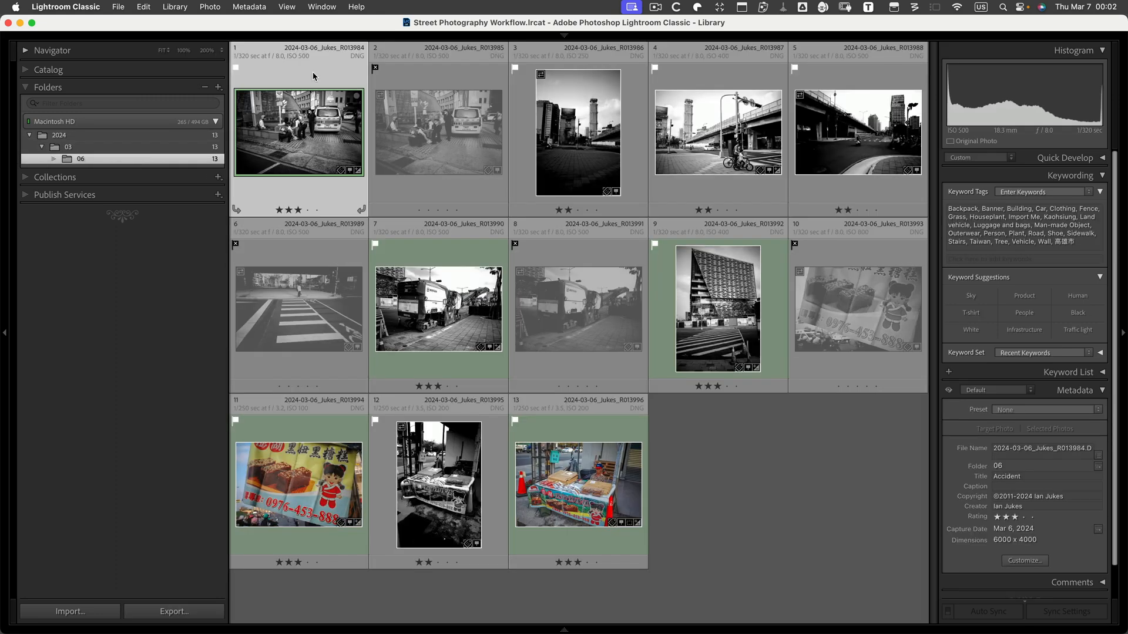
{"action": "key", "text": "super+a"}
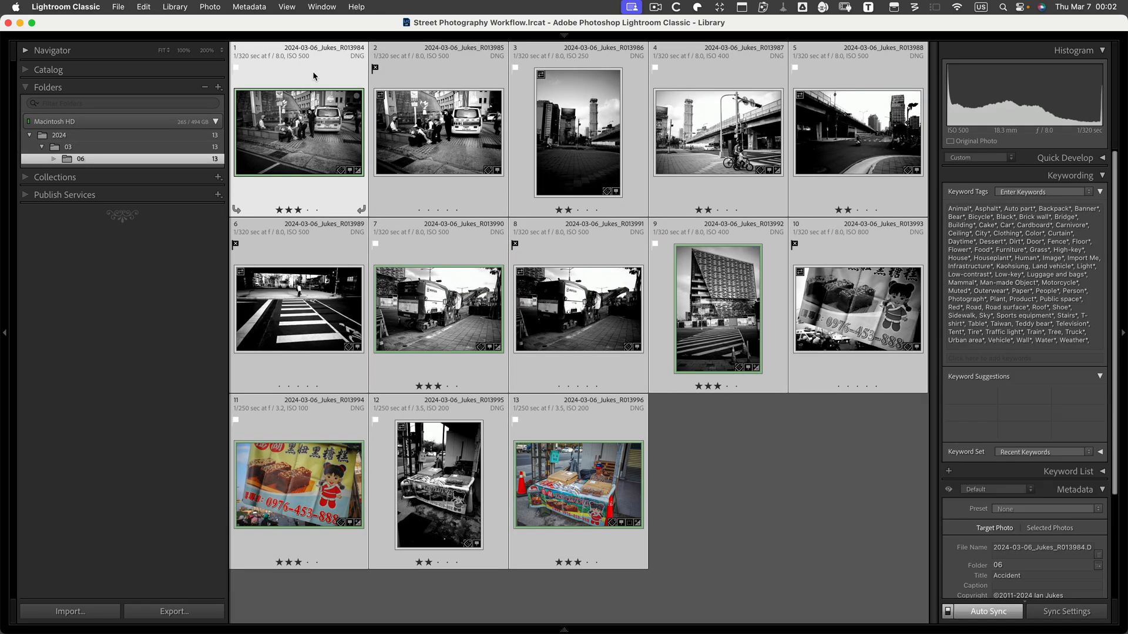
{"action": "key", "text": "b"}
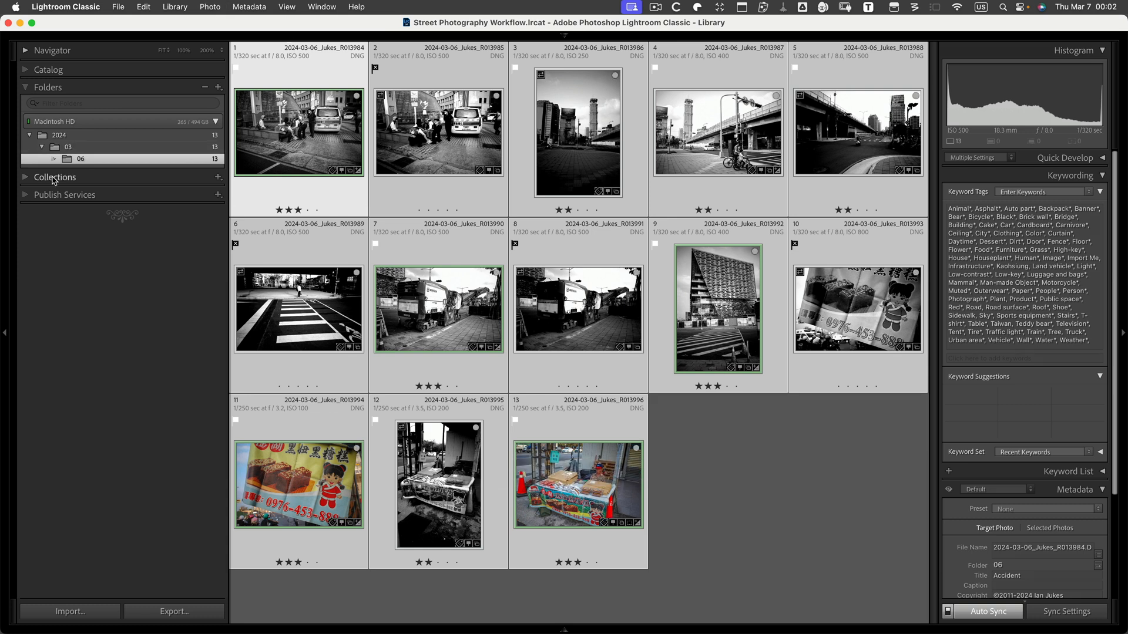
{"action": "left_click", "coordinate": [25, 178]}
{"action": "left_click", "coordinate": [182, 148]}
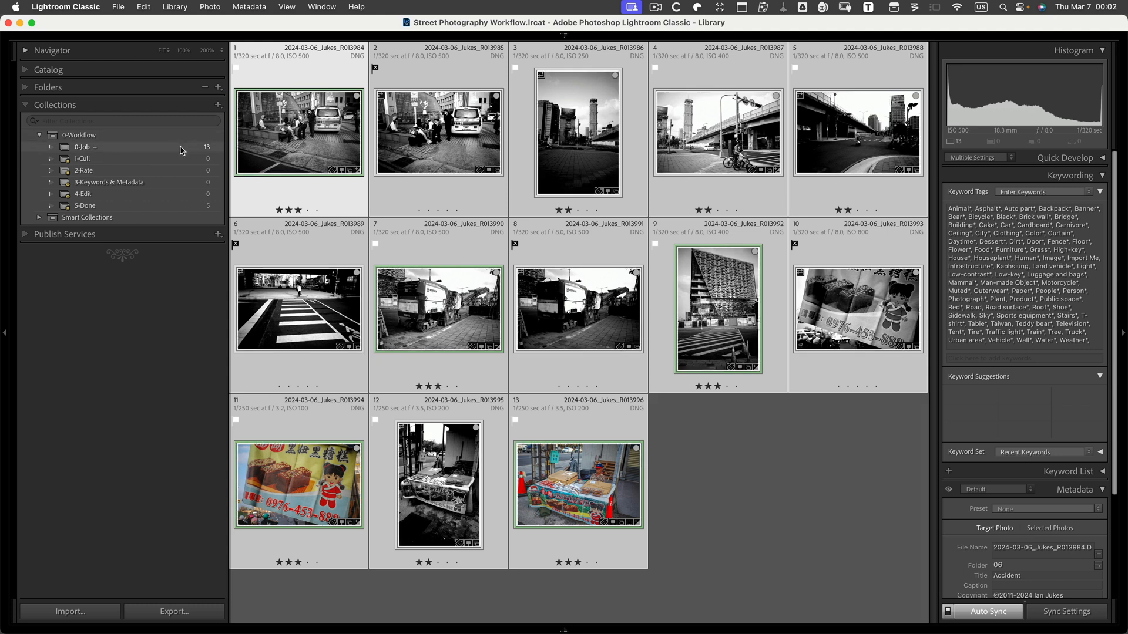